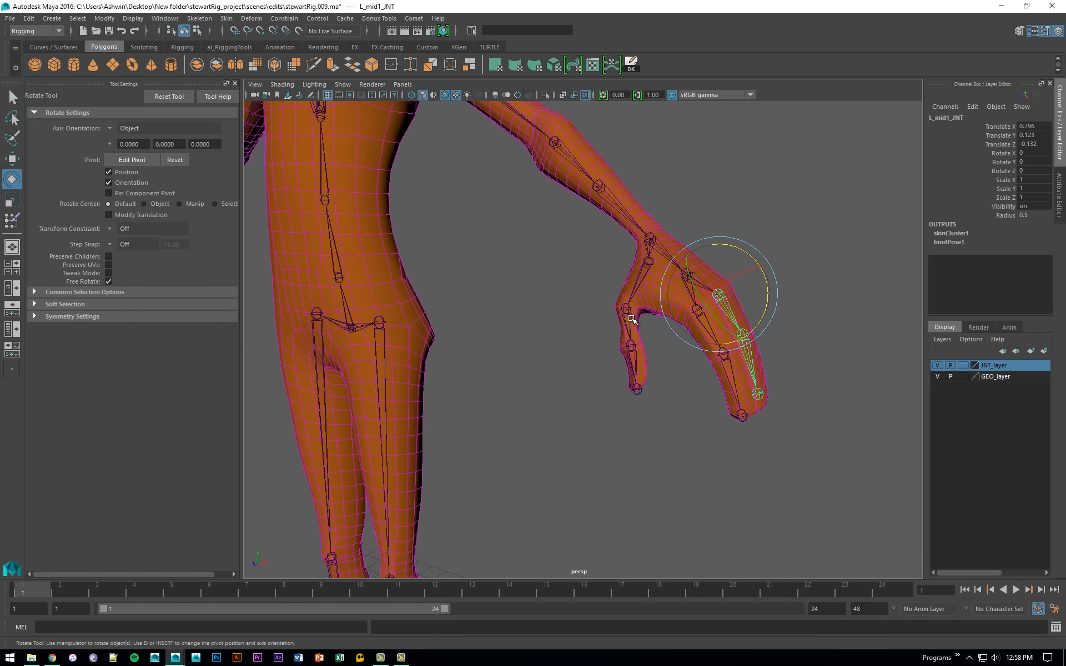
pyautogui.click(629, 319)
pyautogui.moveTo(589, 330); pyautogui.dragTo(601, 341)
pyautogui.hotkey('ctrl', 'z')
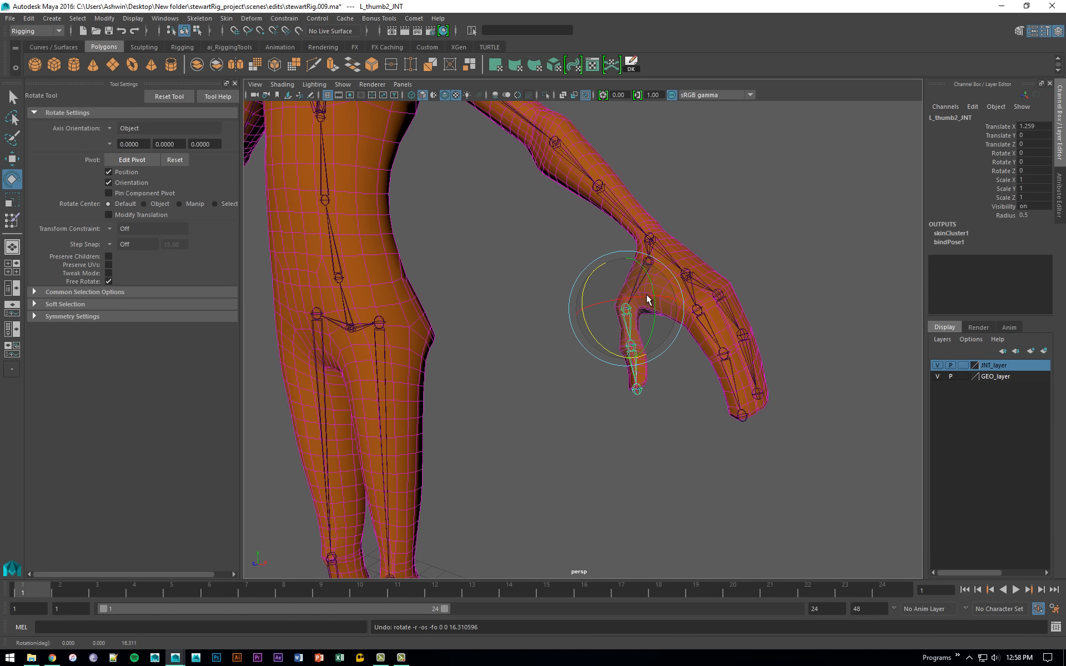
# Bend the left thumb from its base joint, L_thumb1_JNT, to a Rotate Z of about 30.2 degrees.
pyautogui.press('q')
pyautogui.click(640, 282)
pyautogui.press('e')
pyautogui.moveTo(621, 267); pyautogui.dragTo(630, 297)
# Select vertices of the body mesh along the webbing edge between the left thumb and index finger and smooth their skin weights.
pyautogui.keyDown('alt'); pyautogui.moveTo(725, 305); pyautogui.dragTo(747, 294); pyautogui.keyUp('alt')
pyautogui.keyDown('alt'); pyautogui.moveTo(748, 294); pyautogui.dragTo(680, 340, button='middle'); pyautogui.keyUp('alt')
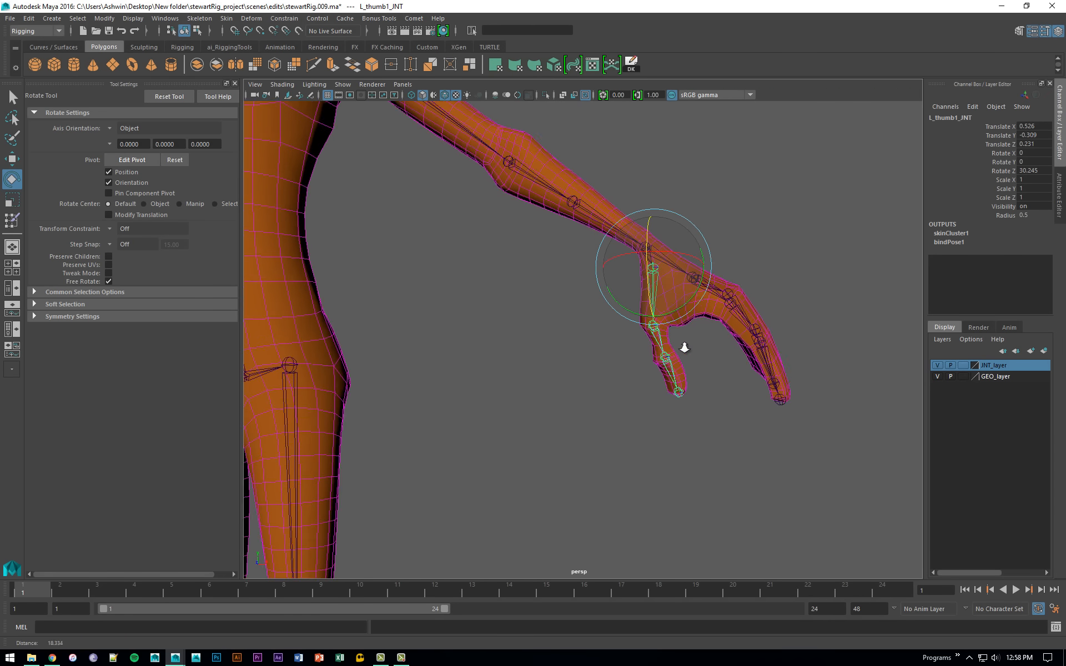
pyautogui.keyDown('alt'); pyautogui.moveTo(681, 340); pyautogui.dragTo(775, 326, button='right'); pyautogui.keyUp('alt')
pyautogui.press('q')
pyautogui.keyDown('alt'); pyautogui.moveTo(774, 327); pyautogui.dragTo(689, 335, button='middle'); pyautogui.keyUp('alt')
pyautogui.keyDown('alt'); pyautogui.moveTo(688, 334); pyautogui.dragTo(714, 338, button='right'); pyautogui.keyUp('alt')
pyautogui.click(714, 340)
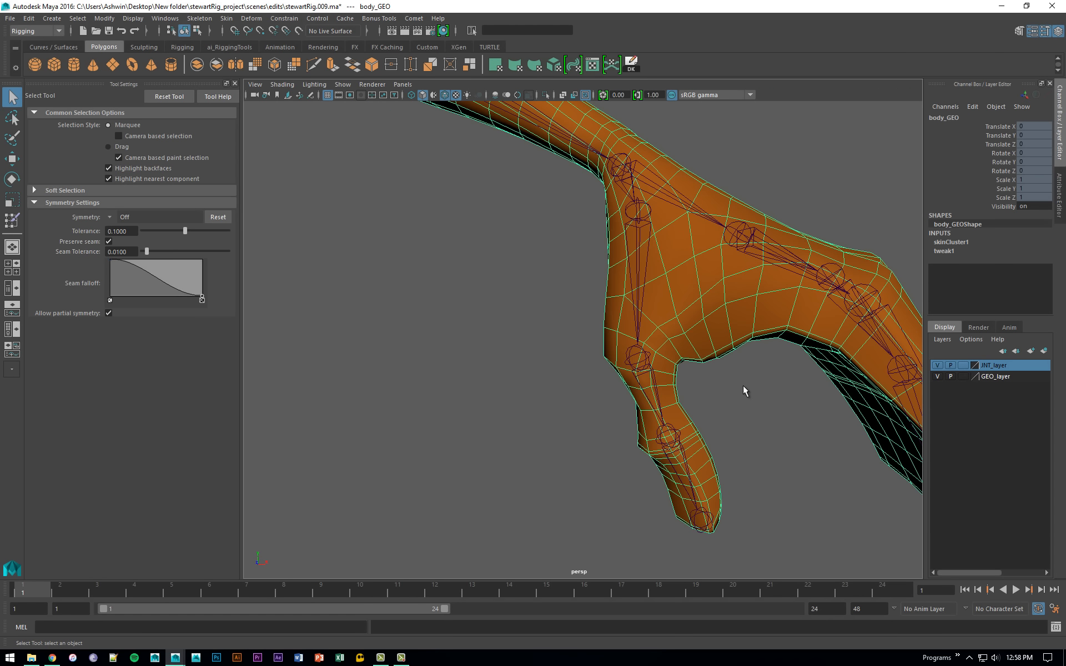
pyautogui.press('F9')
pyautogui.moveTo(704, 373); pyautogui.dragTo(704, 374)
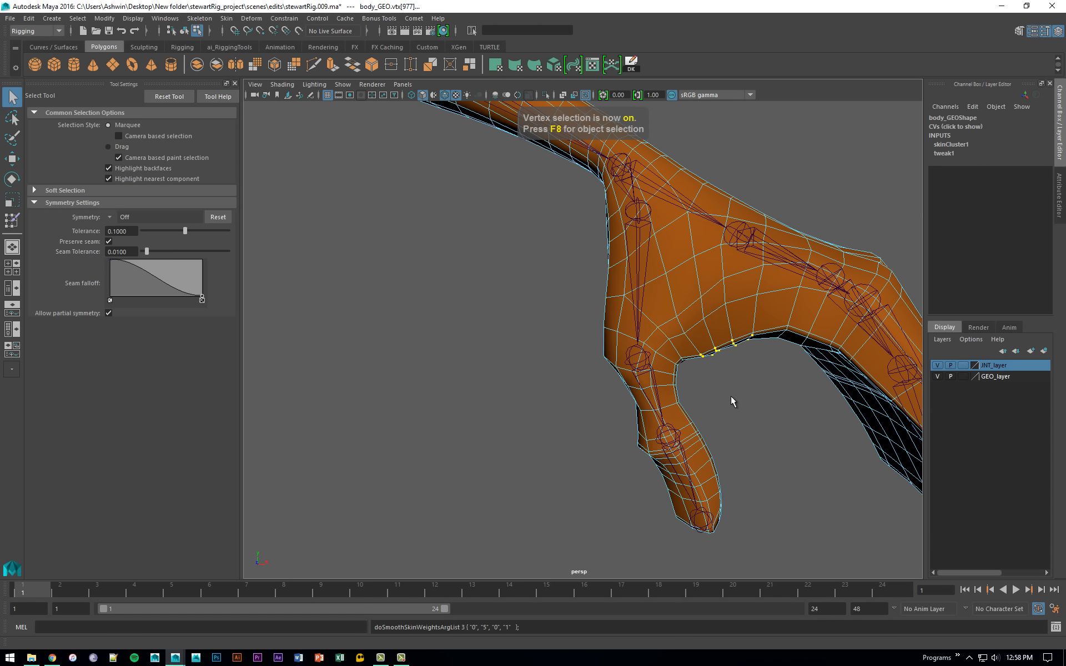
# Smooth the skin weights of more vertices across the thumb webbing, on both the back and palm sides of the left hand.
pyautogui.keyDown('alt'); pyautogui.moveTo(776, 395); pyautogui.dragTo(719, 352); pyautogui.keyUp('alt')
pyautogui.press('f')
pyautogui.keyDown('alt'); pyautogui.moveTo(731, 350); pyautogui.dragTo(630, 316, button='right'); pyautogui.keyUp('alt')
pyautogui.keyDown('alt'); pyautogui.moveTo(630, 316); pyautogui.dragTo(650, 337); pyautogui.keyUp('alt')
pyautogui.keyDown('alt'); pyautogui.moveTo(650, 337); pyautogui.dragTo(581, 337, button='right'); pyautogui.keyUp('alt')
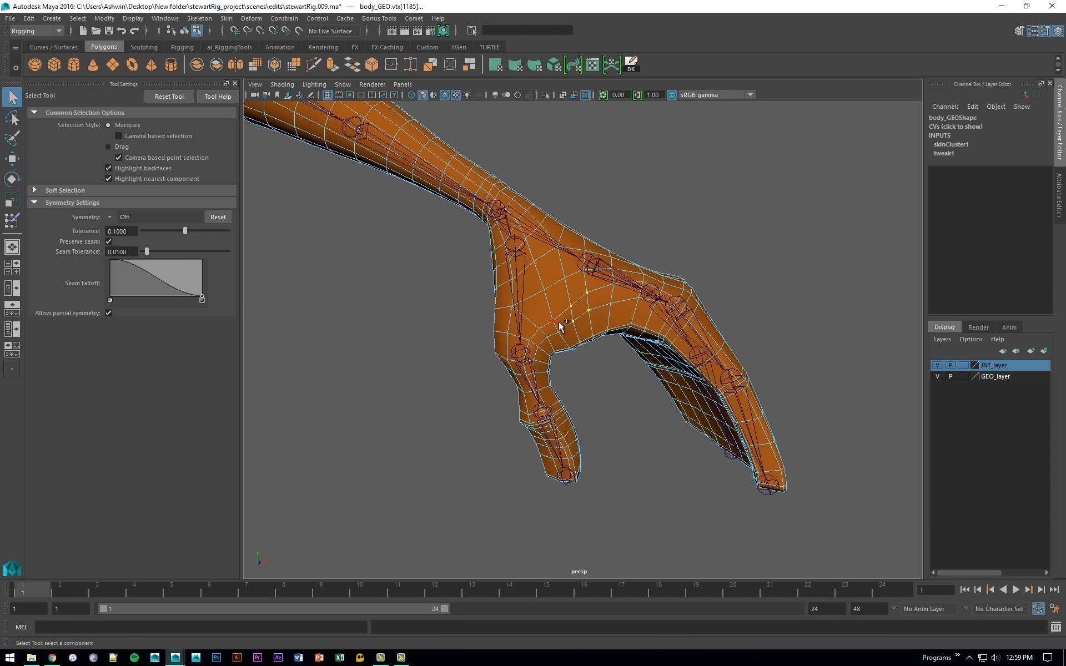
pyautogui.keyDown('shift'); pyautogui.click(542, 329); pyautogui.keyUp('shift')
pyautogui.keyDown('alt'); pyautogui.moveTo(659, 362); pyautogui.dragTo(626, 349); pyautogui.keyUp('alt')
pyautogui.keyDown('alt'); pyautogui.moveTo(626, 349); pyautogui.dragTo(581, 364, button='right'); pyautogui.keyUp('alt')
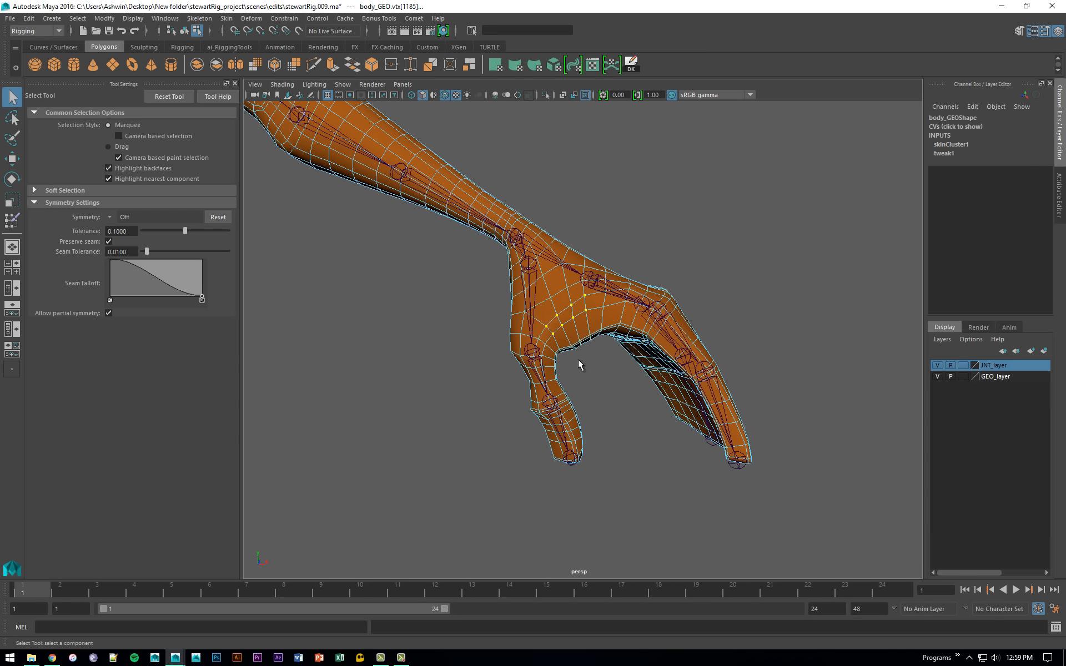
pyautogui.moveTo(596, 354); pyautogui.dragTo(594, 329)
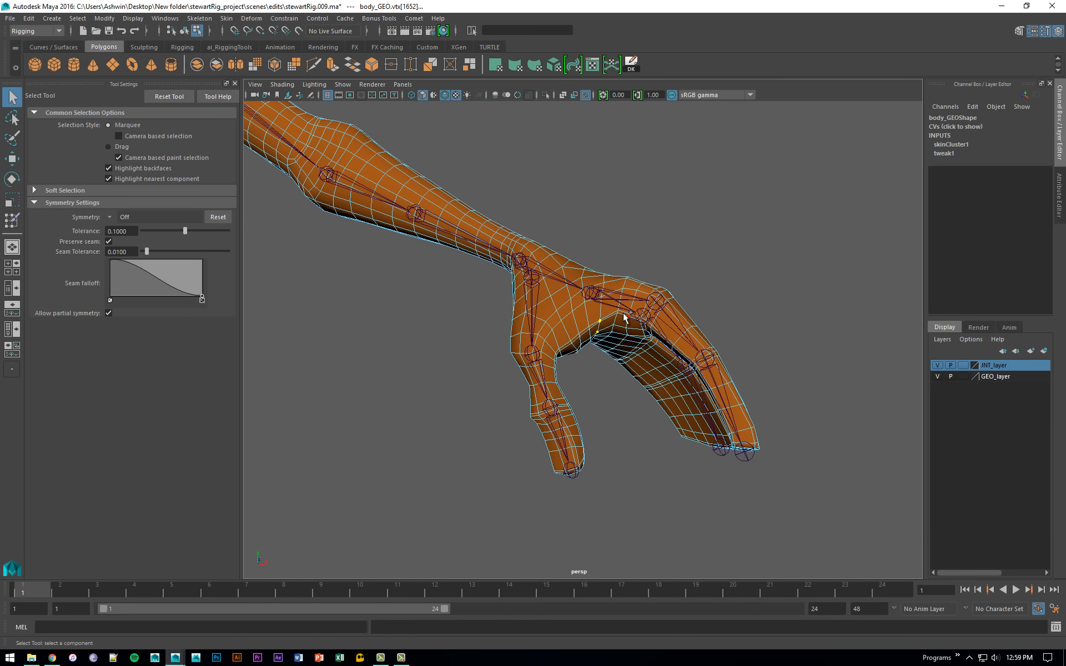
pyautogui.keyDown('alt'); pyautogui.moveTo(619, 327); pyautogui.dragTo(595, 242); pyautogui.keyUp('alt')
pyautogui.keyDown('alt'); pyautogui.moveTo(595, 242); pyautogui.dragTo(846, 498, button='right'); pyautogui.keyUp('alt')
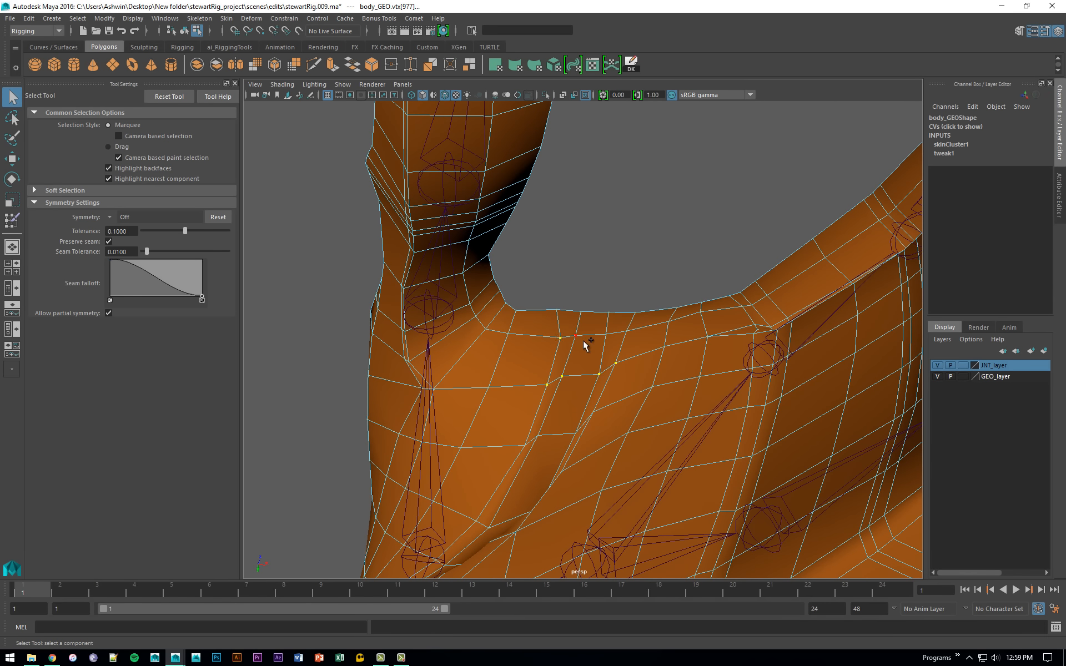
# Swing L_thumb1_JNT outward in object mode to test the deformation, and reset its Rotate X, Y and Z to 0.
pyautogui.keyDown('alt'); pyautogui.moveTo(628, 334); pyautogui.dragTo(589, 453); pyautogui.keyUp('alt')
pyautogui.keyDown('alt'); pyautogui.moveTo(589, 453); pyautogui.dragTo(525, 387, button='right'); pyautogui.keyUp('alt')
pyautogui.keyDown('alt'); pyautogui.moveTo(526, 387); pyautogui.dragTo(521, 341); pyautogui.keyUp('alt')
pyautogui.press('F8')
pyautogui.click(521, 341)
pyautogui.press('e')
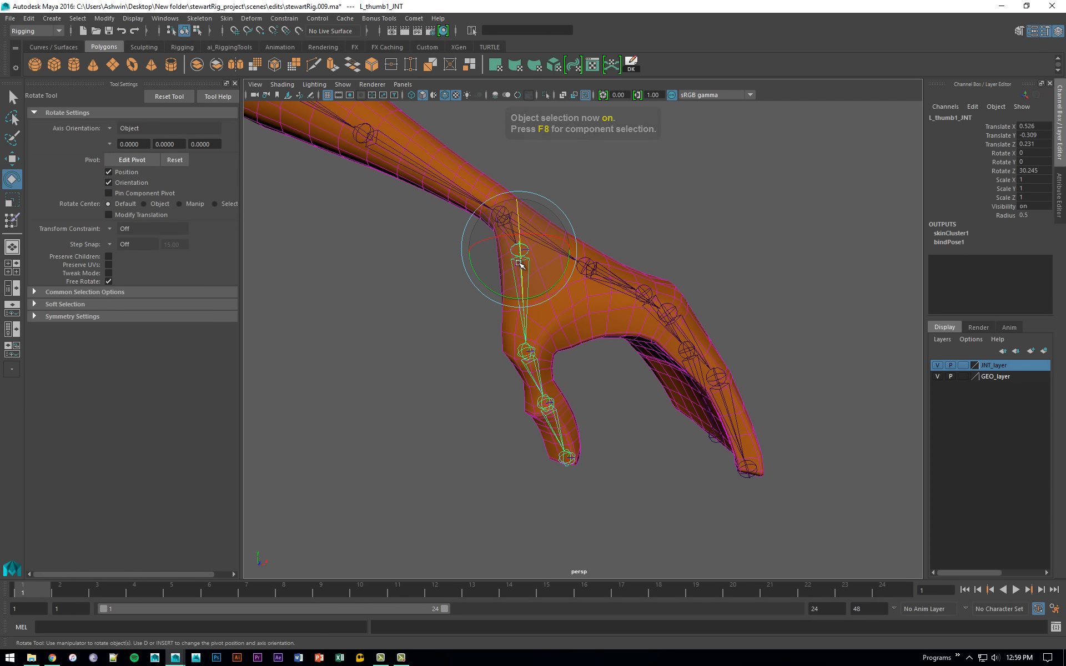
pyautogui.moveTo(519, 262); pyautogui.dragTo(503, 292)
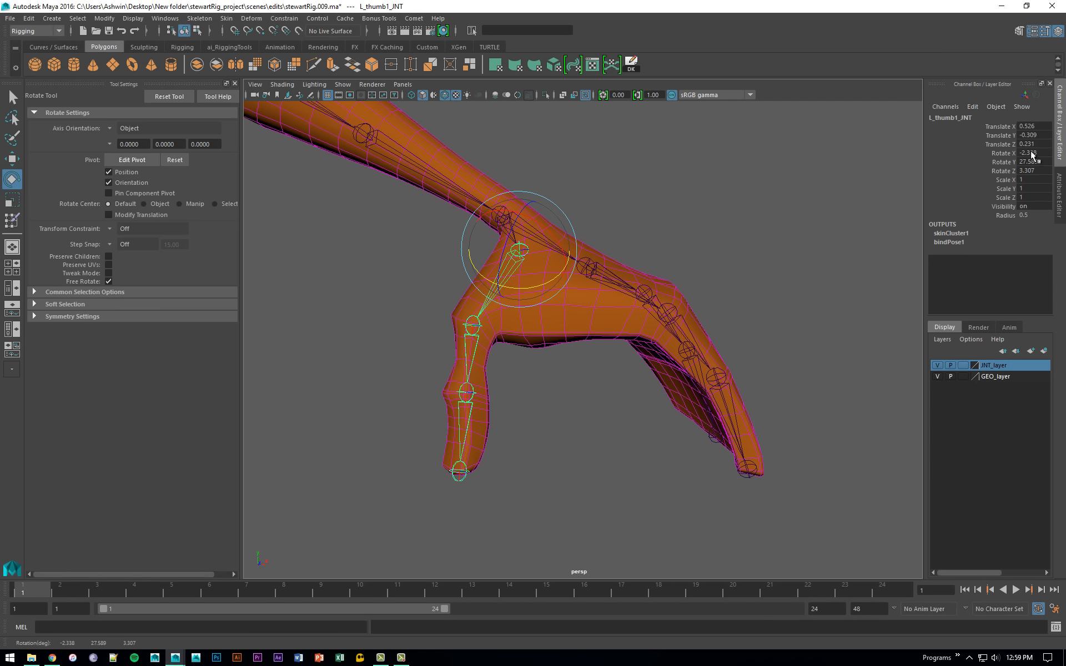
pyautogui.moveTo(1032, 156); pyautogui.dragTo(1032, 171)
pyautogui.write('0')
pyautogui.press('Return')
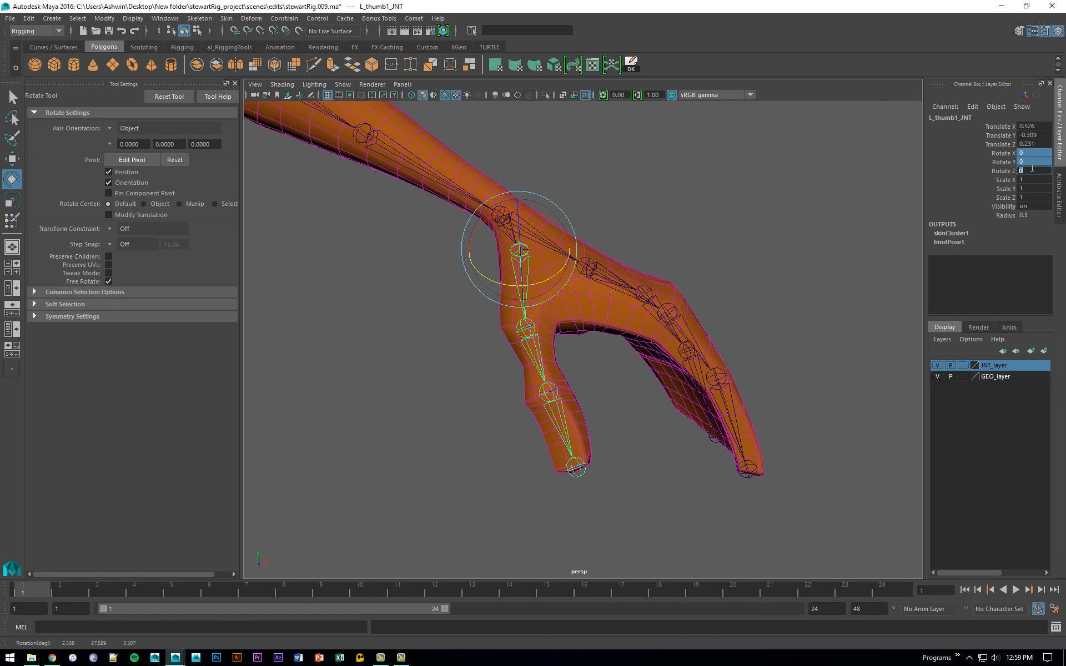
pyautogui.click(749, 294)
# Return to a view of the character's upper body and save the scene.
pyautogui.keyDown('alt'); pyautogui.moveTo(749, 294); pyautogui.dragTo(514, 241, button='right'); pyautogui.keyUp('alt')
pyautogui.keyDown('alt'); pyautogui.moveTo(514, 240); pyautogui.dragTo(735, 383, button='middle'); pyautogui.keyUp('alt')
pyautogui.keyDown('alt'); pyautogui.moveTo(735, 383); pyautogui.dragTo(569, 350, button='right'); pyautogui.keyUp('alt')
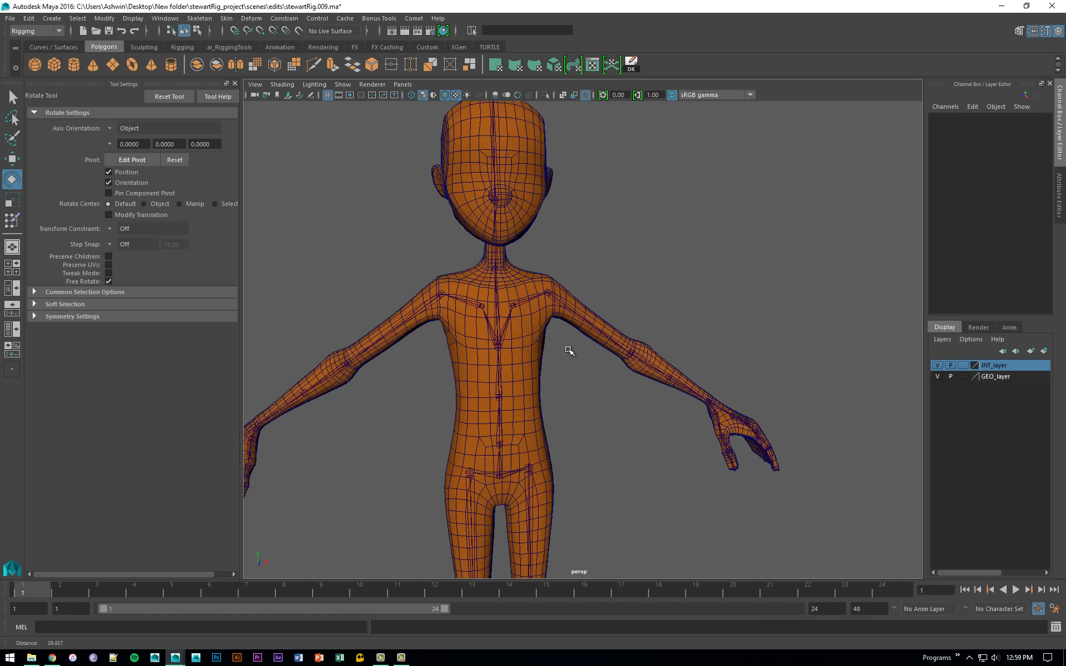
pyautogui.keyDown('alt'); pyautogui.moveTo(568, 350); pyautogui.dragTo(541, 342); pyautogui.keyUp('alt')
pyautogui.keyDown('alt'); pyautogui.moveTo(541, 341); pyautogui.dragTo(553, 334, button='middle'); pyautogui.keyUp('alt')
pyautogui.keyDown('alt'); pyautogui.moveTo(553, 334); pyautogui.dragTo(690, 381, button='right'); pyautogui.keyUp('alt')
pyautogui.hotkey('ctrl', 's')
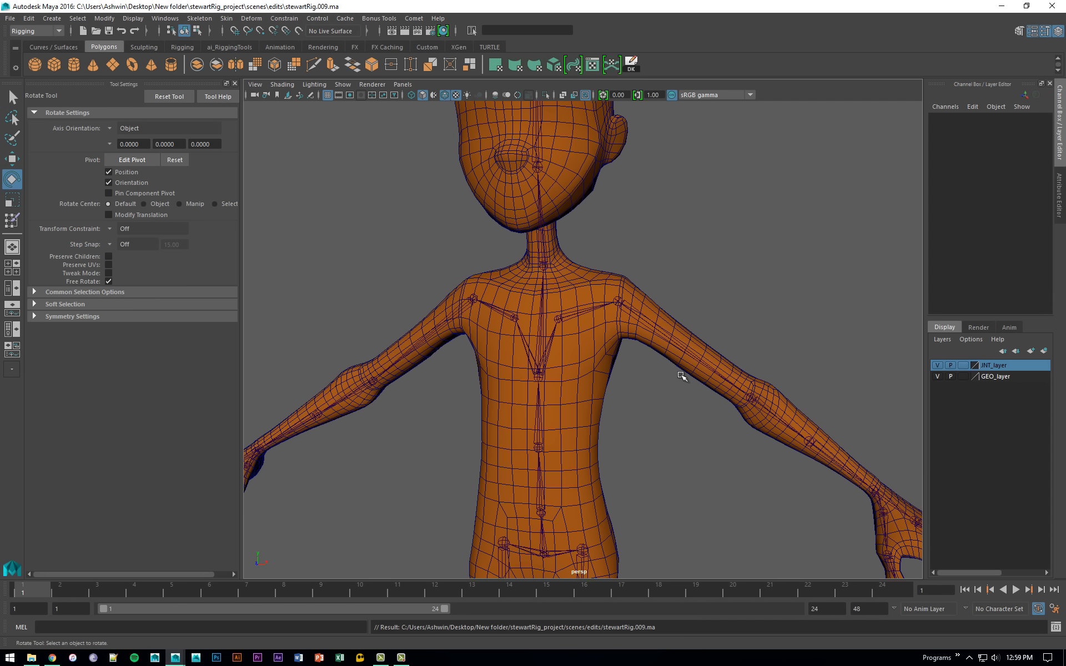
pyautogui.press('XF86AudioMute')
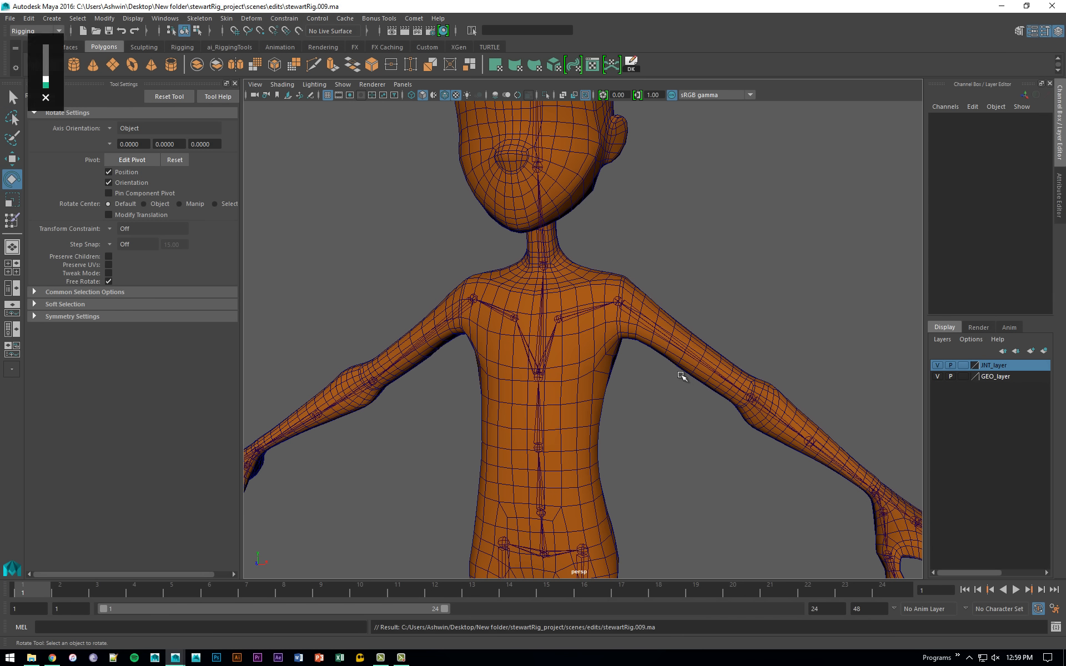
# Keyframe L_clavicle_JNT unrotated at frame 1 and raised to a Rotate Z of about 31.9 at frame 12.
pyautogui.click(573, 320)
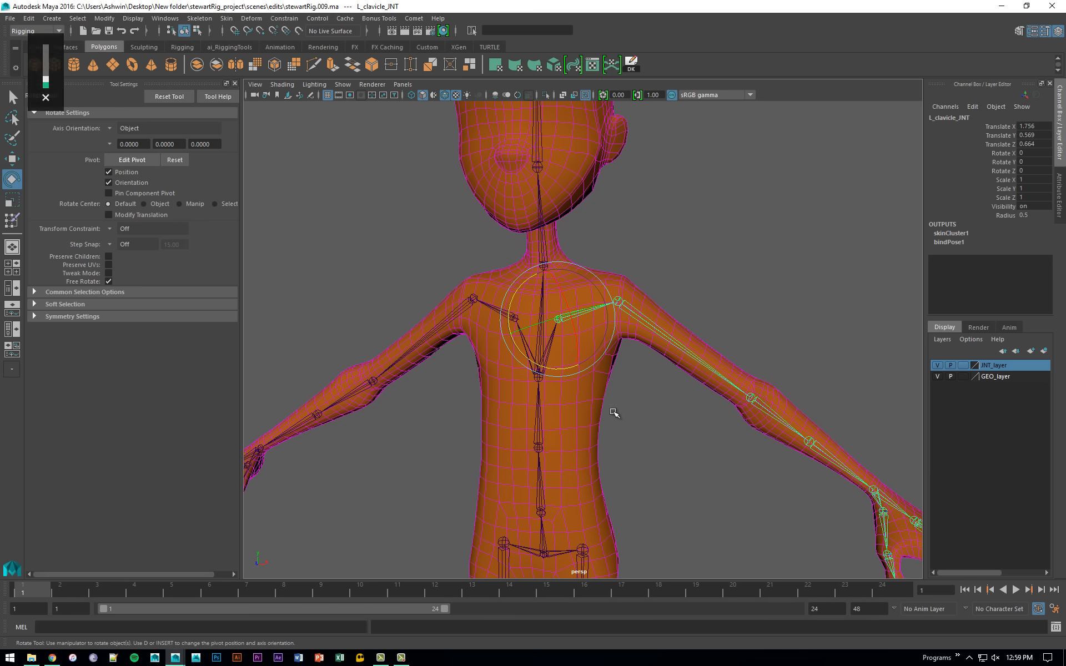
pyautogui.press('s')
pyautogui.click(896, 588)
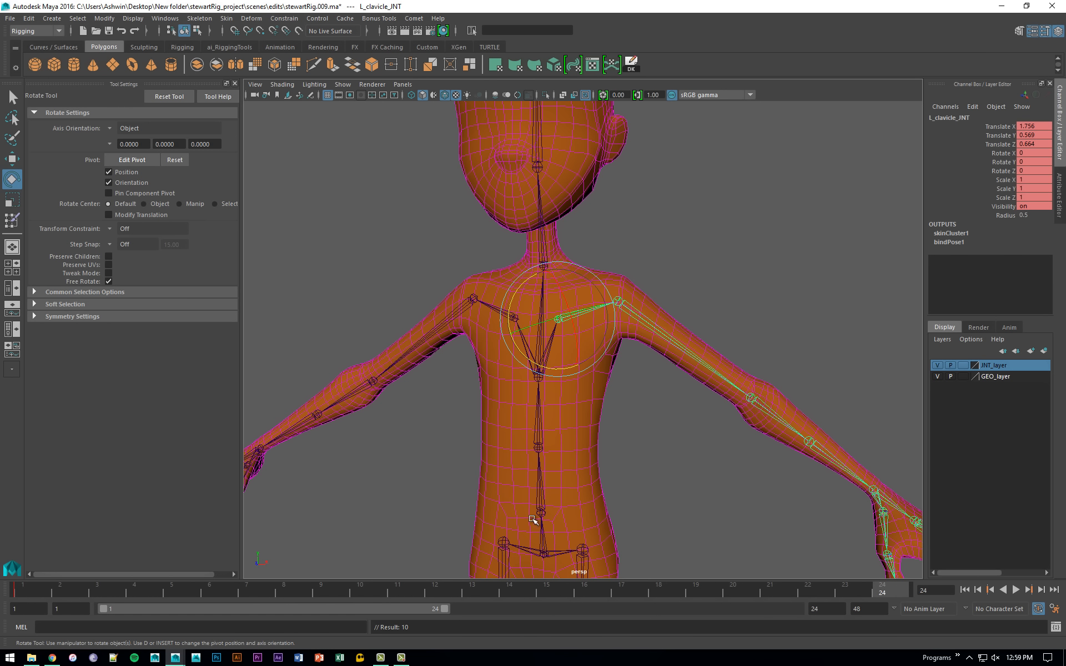
pyautogui.click(435, 589)
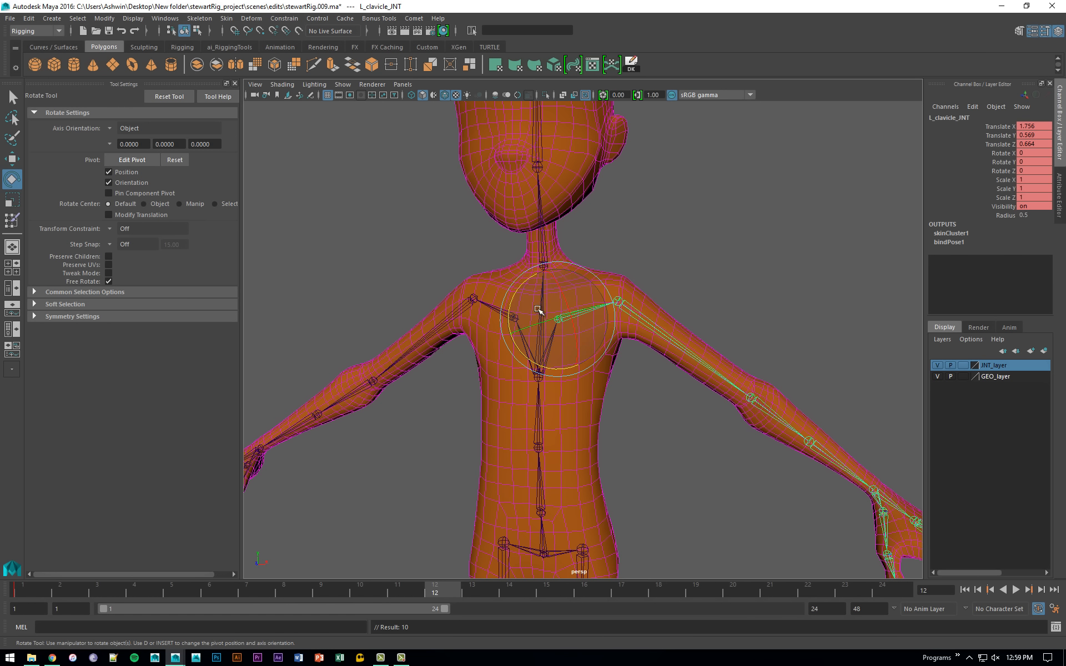
pyautogui.moveTo(517, 292); pyautogui.dragTo(507, 312)
# Lower L_clavicle_JNT to a Rotate Z of about -39.8 at frame 24 as the second test pose.
pyautogui.click(888, 590)
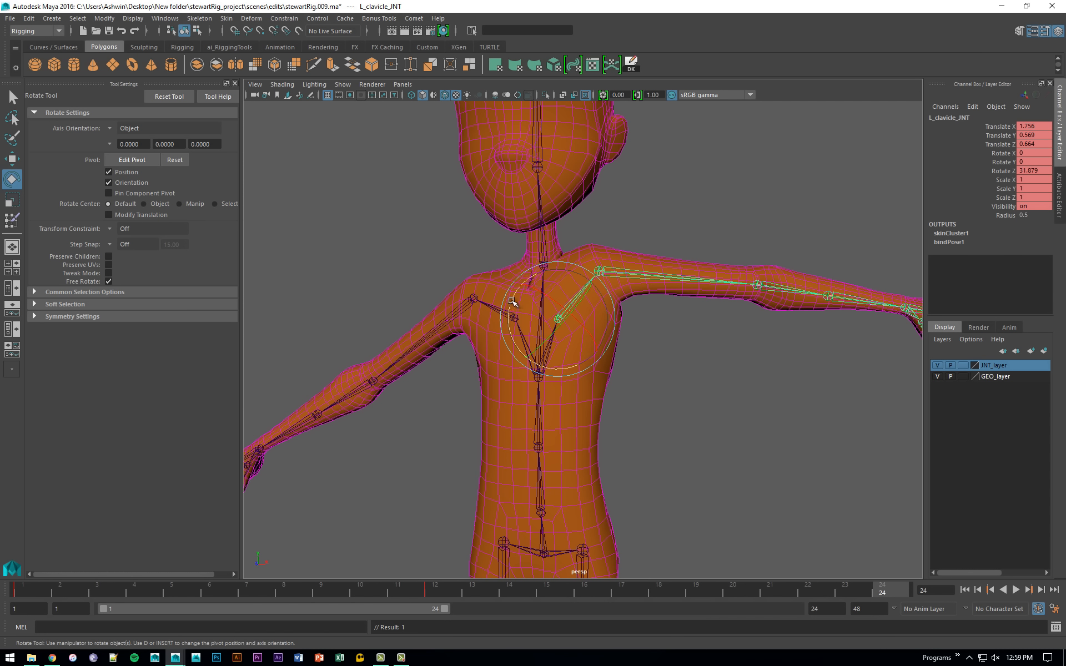
pyautogui.moveTo(516, 303); pyautogui.dragTo(561, 266)
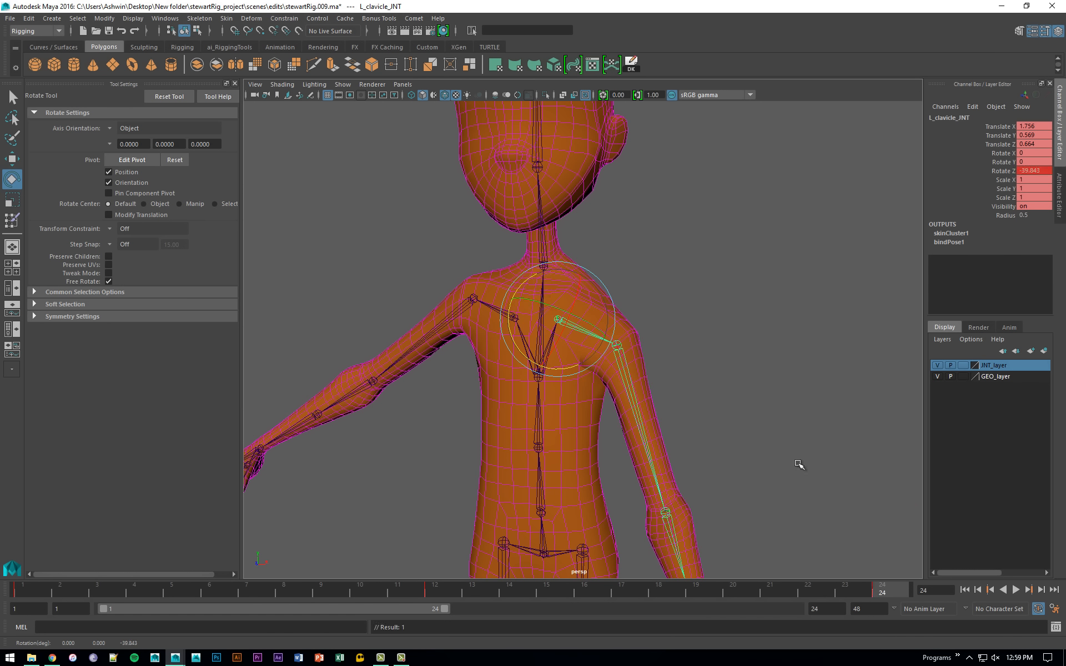
pyautogui.press('q')
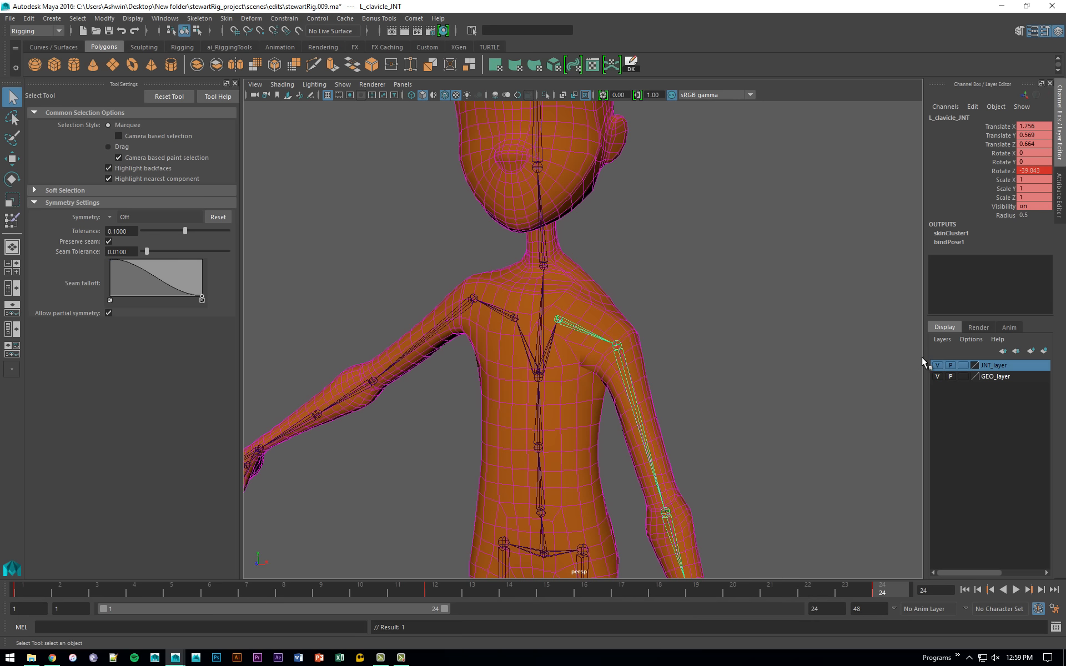
# Hide JNT_layer and start the Paint Skin Weights tool on the body mesh.
pyautogui.click(937, 365)
pyautogui.click(592, 316)
pyautogui.moveTo(592, 315); pyautogui.dragTo(527, 298, button='right')
# Pin the C_chest_JNT, C_neck_JNT and L_clavicle_JNT influences so that only these three are listed.
pyautogui.scroll(-4, 167, 209)
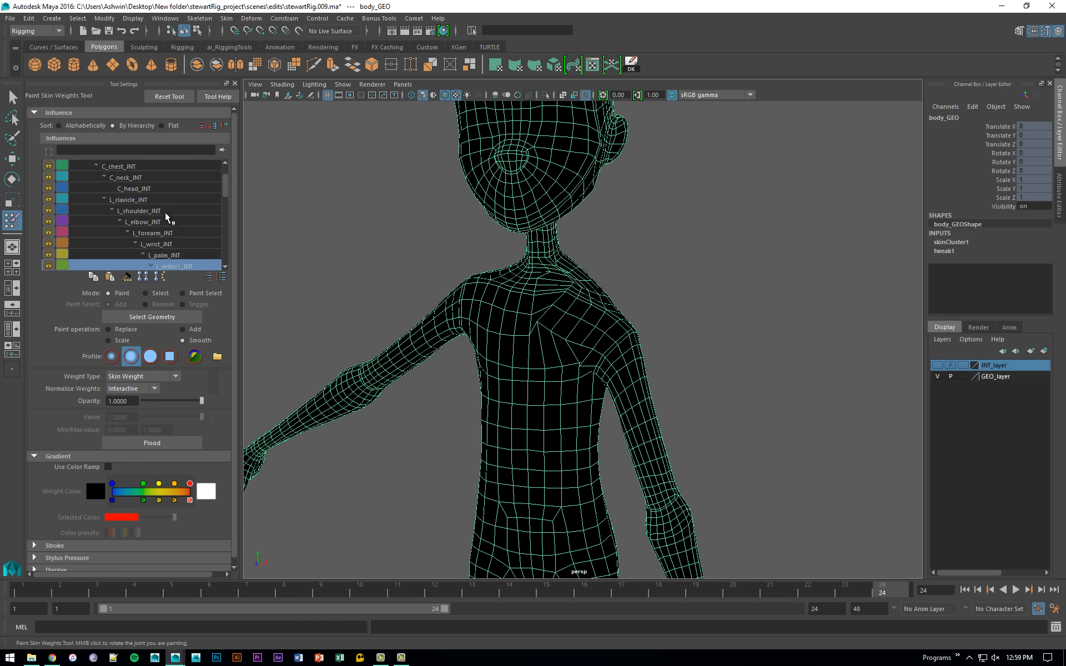
pyautogui.moveTo(223, 201); pyautogui.dragTo(225, 162)
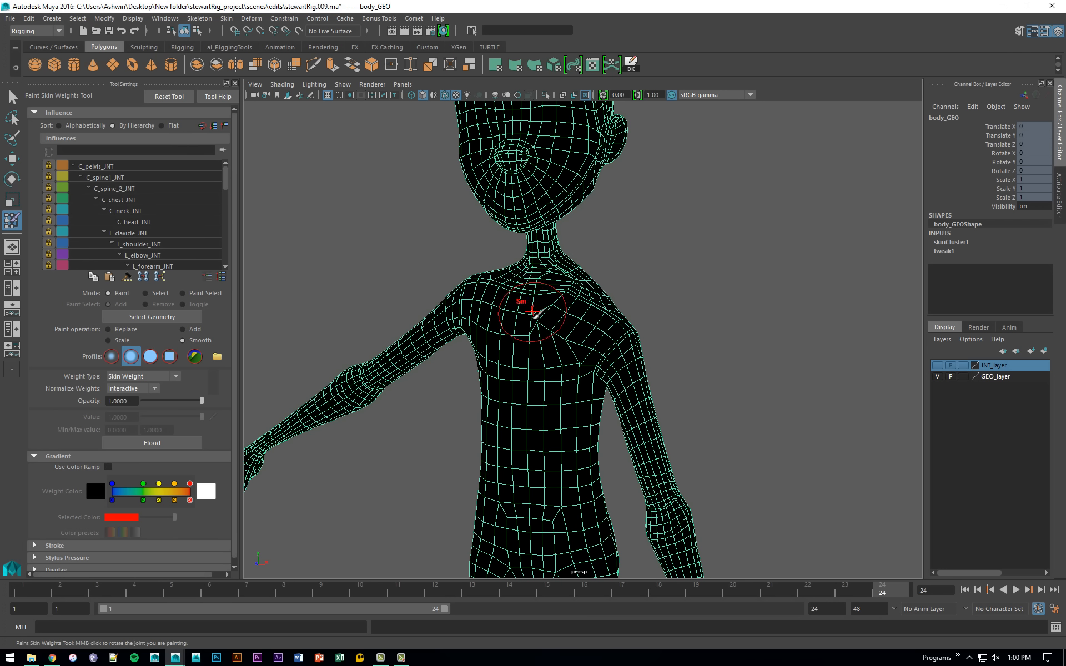
pyautogui.click(130, 201)
pyautogui.click(129, 211)
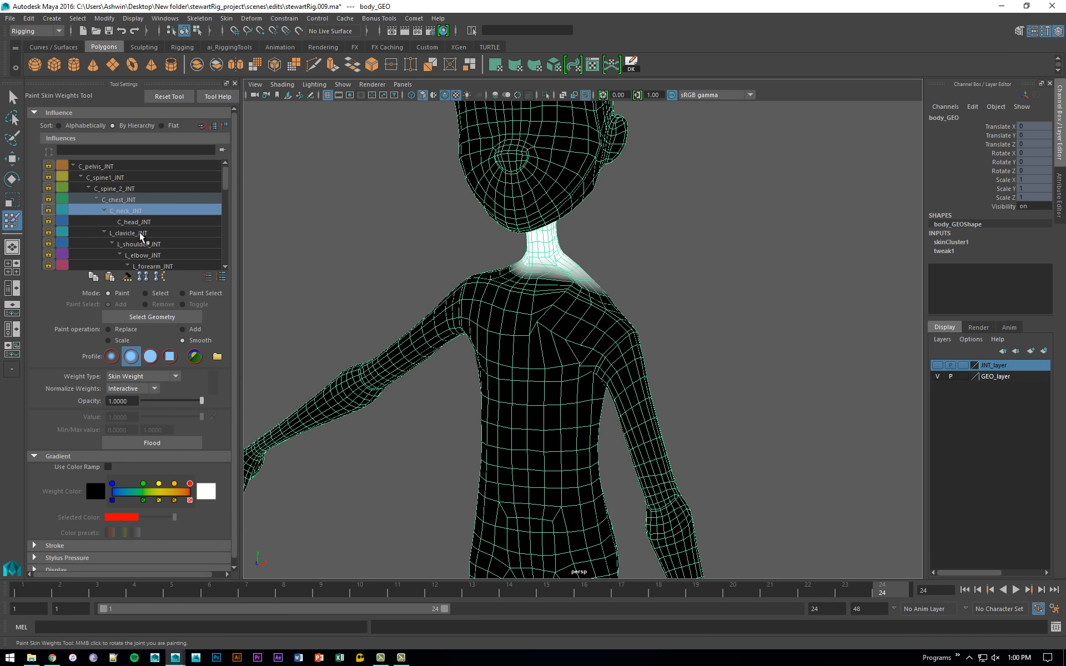
pyautogui.click(142, 234)
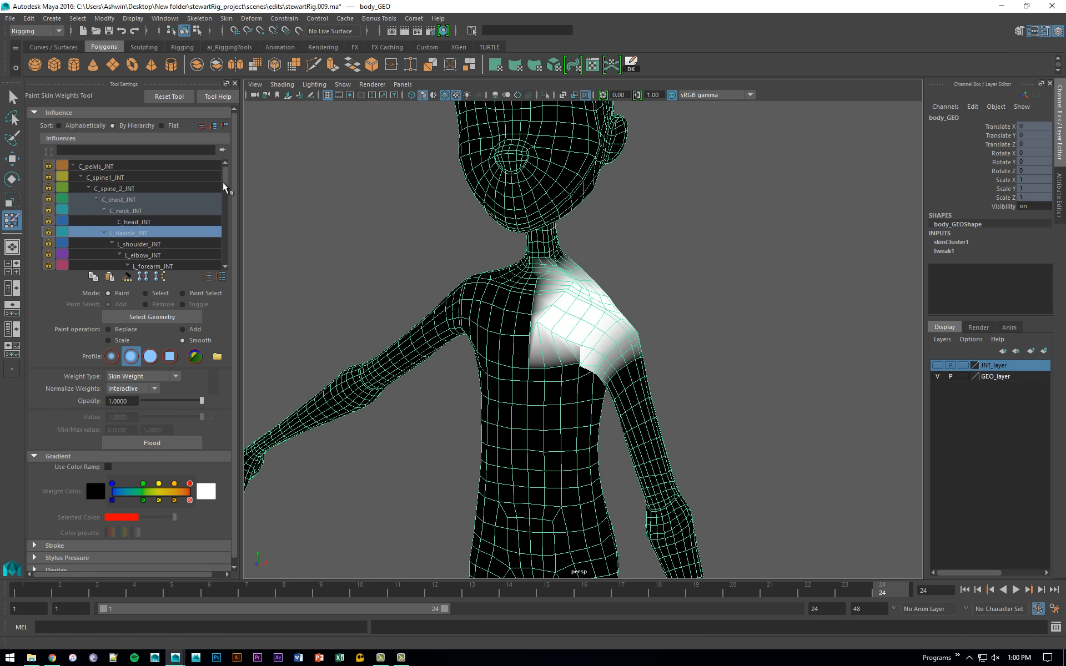
pyautogui.click(222, 150)
pyautogui.click(143, 241)
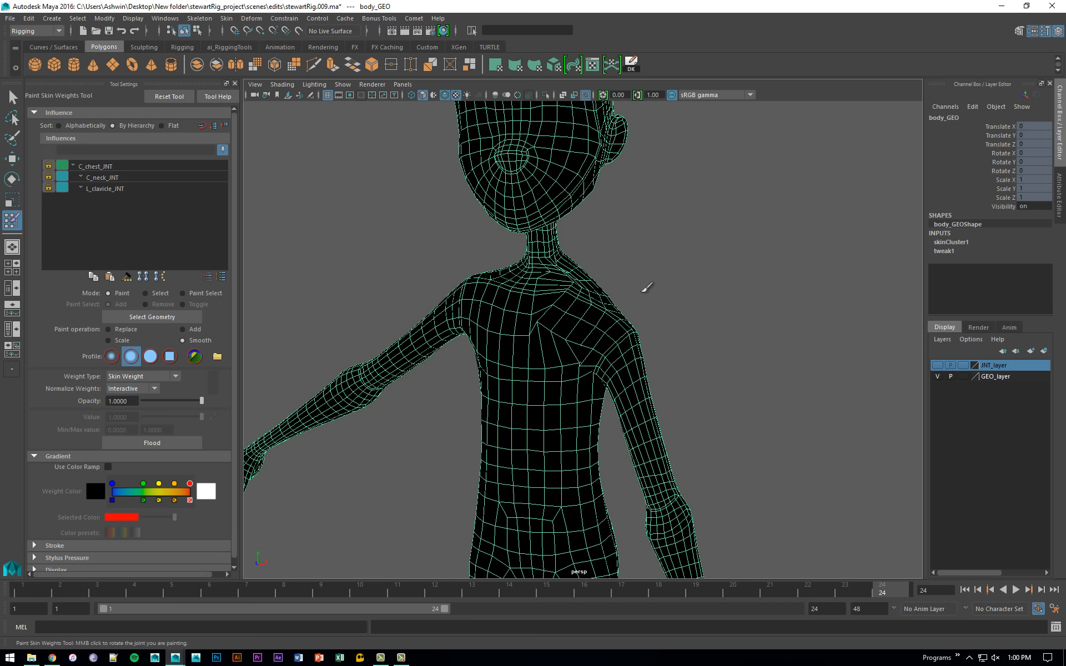
# Unlock the C_chest_JNT and L_clavicle_JNT influences and show the left clavicle's skin weights.
pyautogui.keyDown('alt'); pyautogui.moveTo(623, 305); pyautogui.dragTo(481, 323); pyautogui.keyUp('alt')
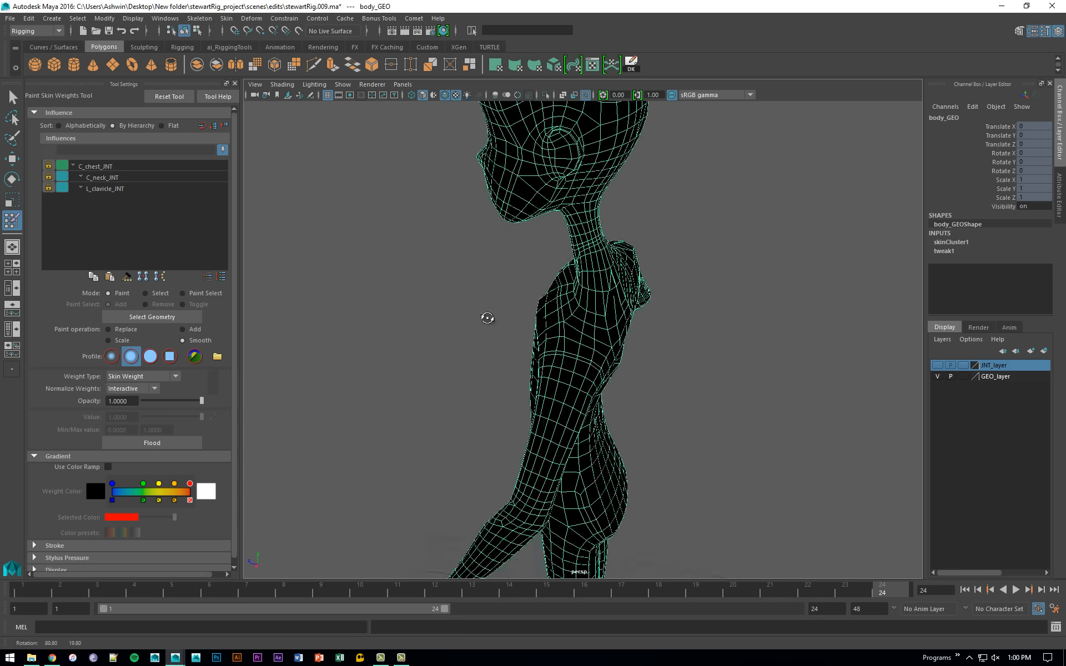
pyautogui.keyDown('alt'); pyautogui.moveTo(481, 323); pyautogui.dragTo(599, 333, button='right'); pyautogui.keyUp('alt')
pyautogui.keyDown('alt'); pyautogui.moveTo(600, 333); pyautogui.dragTo(525, 300); pyautogui.keyUp('alt')
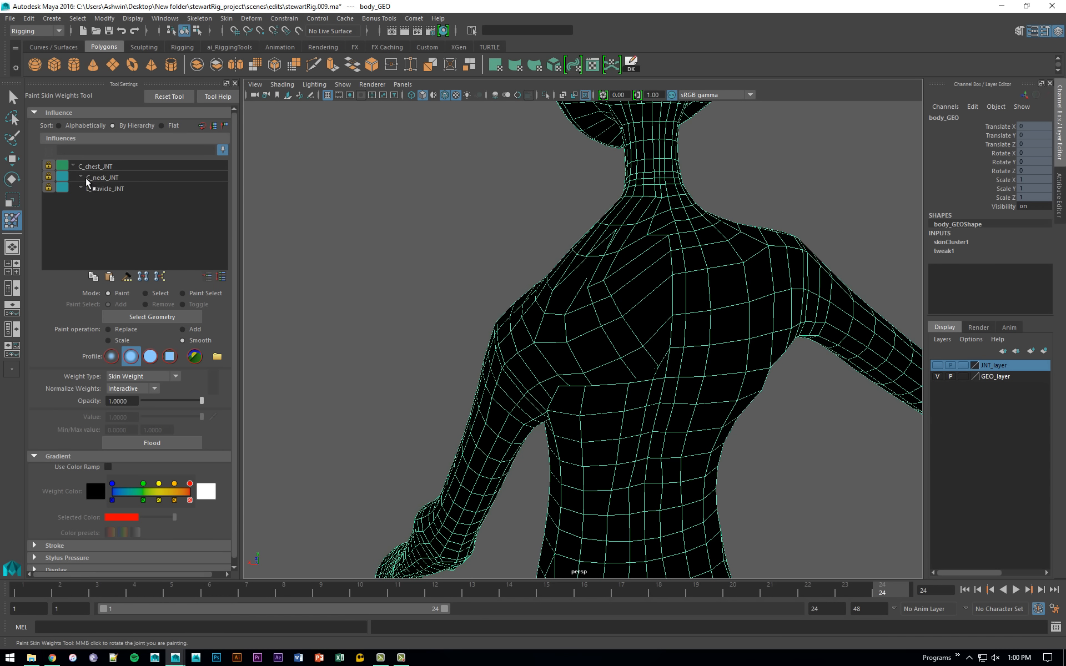
pyautogui.click(49, 167)
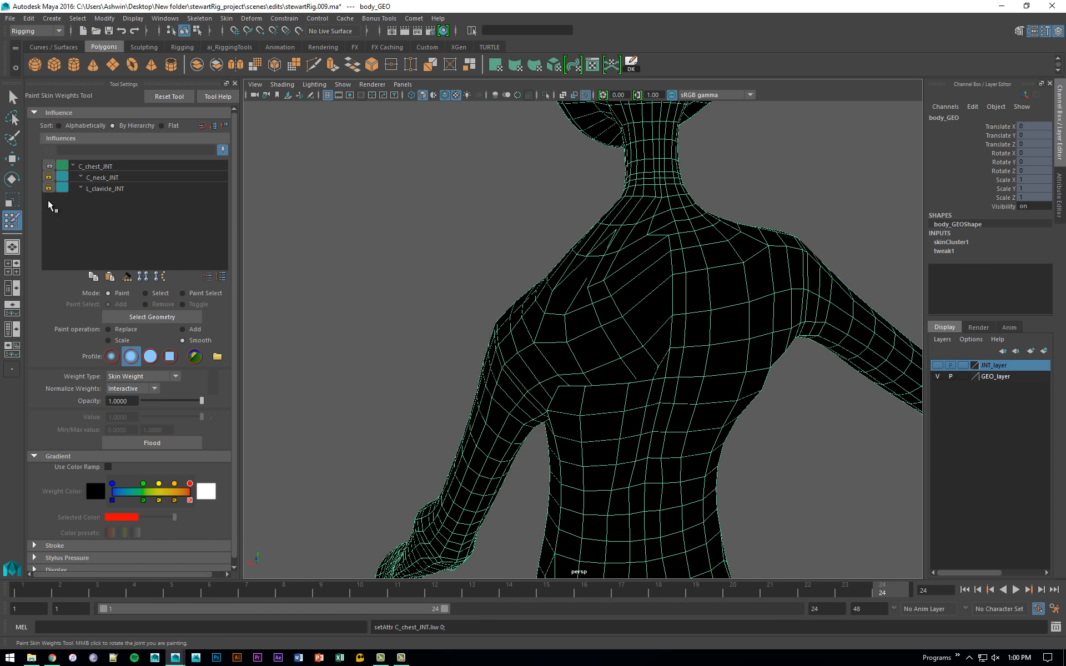
pyautogui.click(104, 189)
# Scrub the clavicle animation back to frame 1 while checking the shoulder weights, and switch the skin weights tool to Select mode.
pyautogui.keyDown('alt'); pyautogui.moveTo(602, 264); pyautogui.dragTo(770, 264); pyautogui.keyUp('alt')
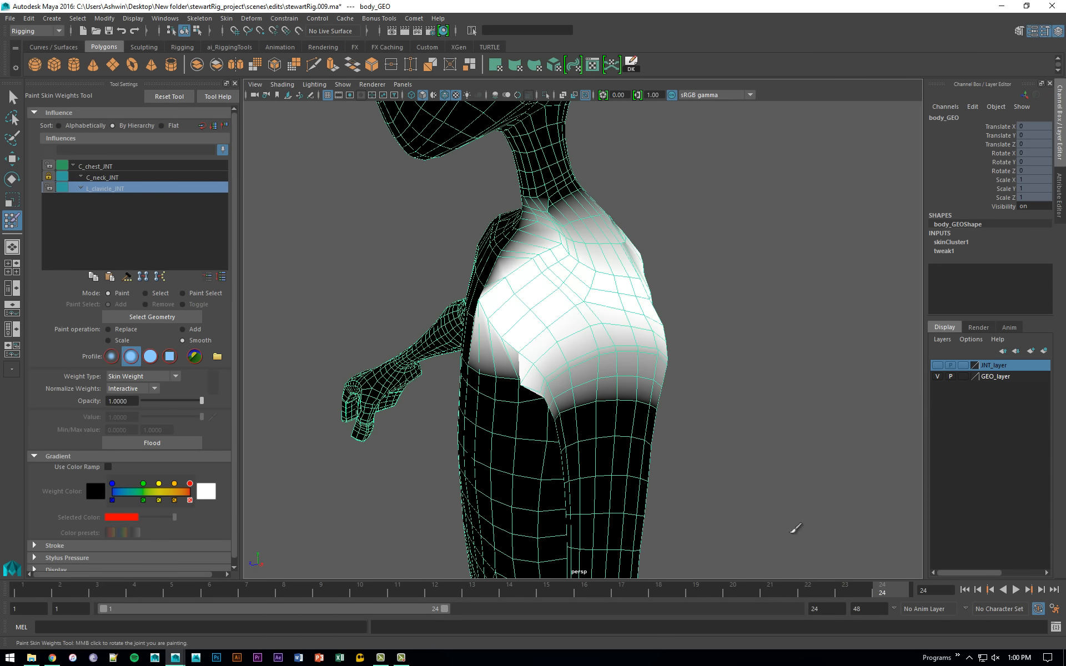
pyautogui.moveTo(881, 589); pyautogui.dragTo(547, 588)
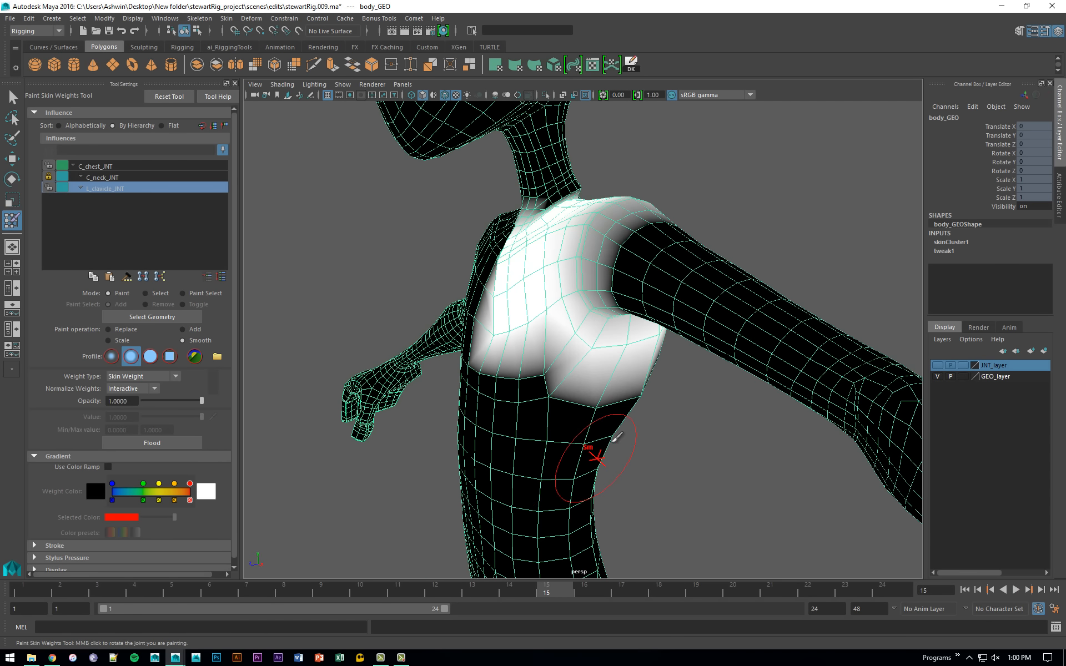
pyautogui.keyDown('alt'); pyautogui.moveTo(583, 440); pyautogui.dragTo(635, 386); pyautogui.keyUp('alt')
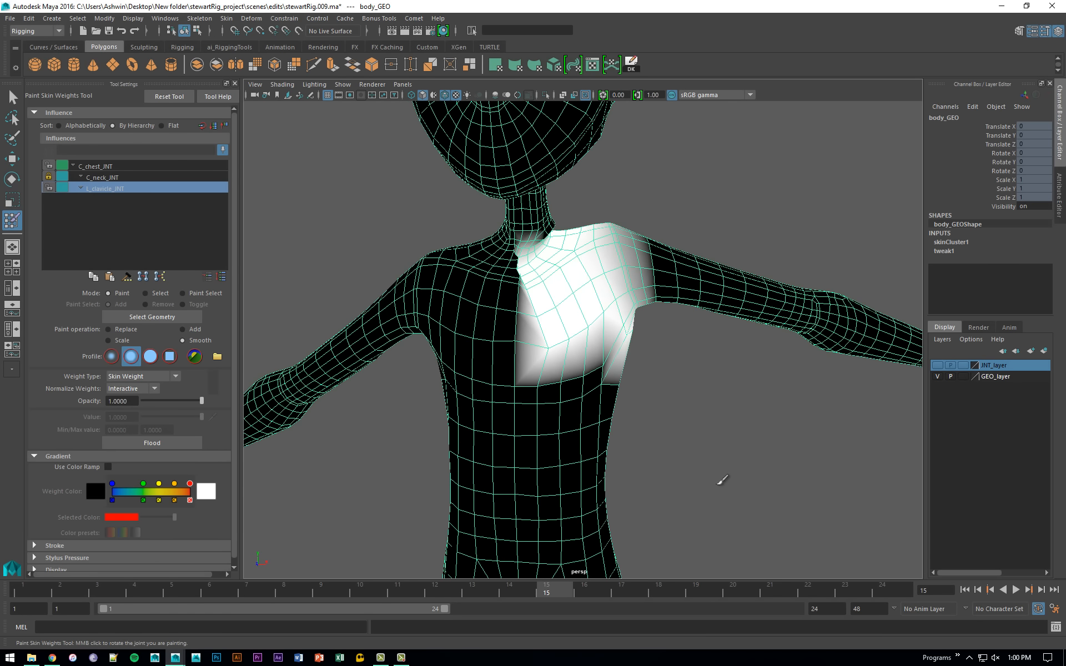
pyautogui.keyDown('alt'); pyautogui.moveTo(595, 473); pyautogui.dragTo(584, 328, button='right'); pyautogui.keyUp('alt')
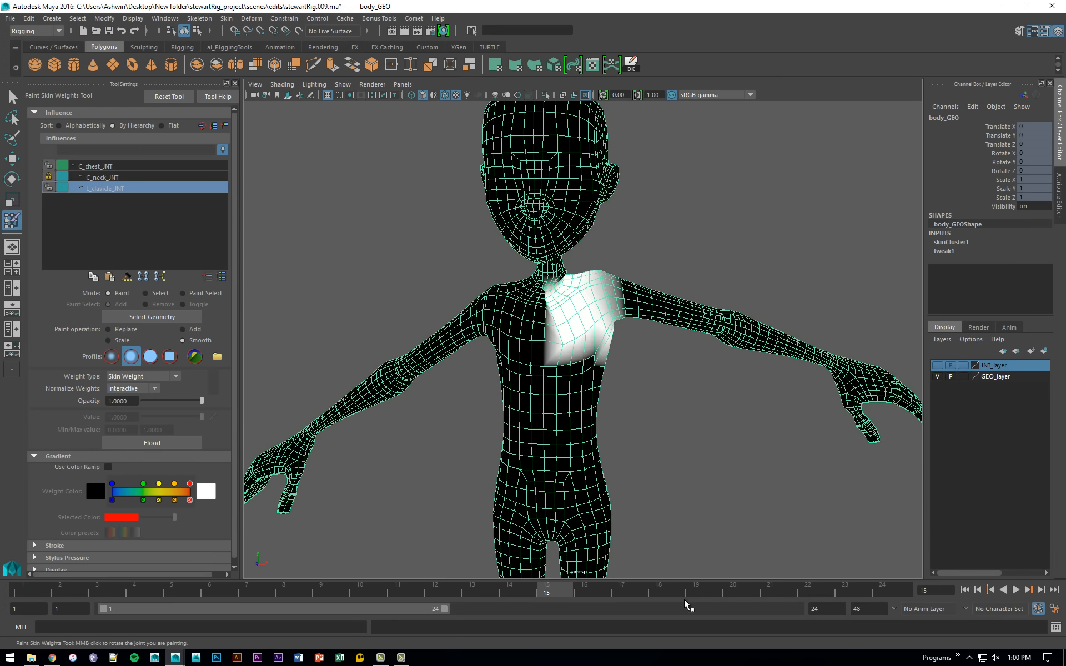
pyautogui.keyDown('alt'); pyautogui.moveTo(495, 321); pyautogui.dragTo(597, 416, button='right'); pyautogui.keyUp('alt')
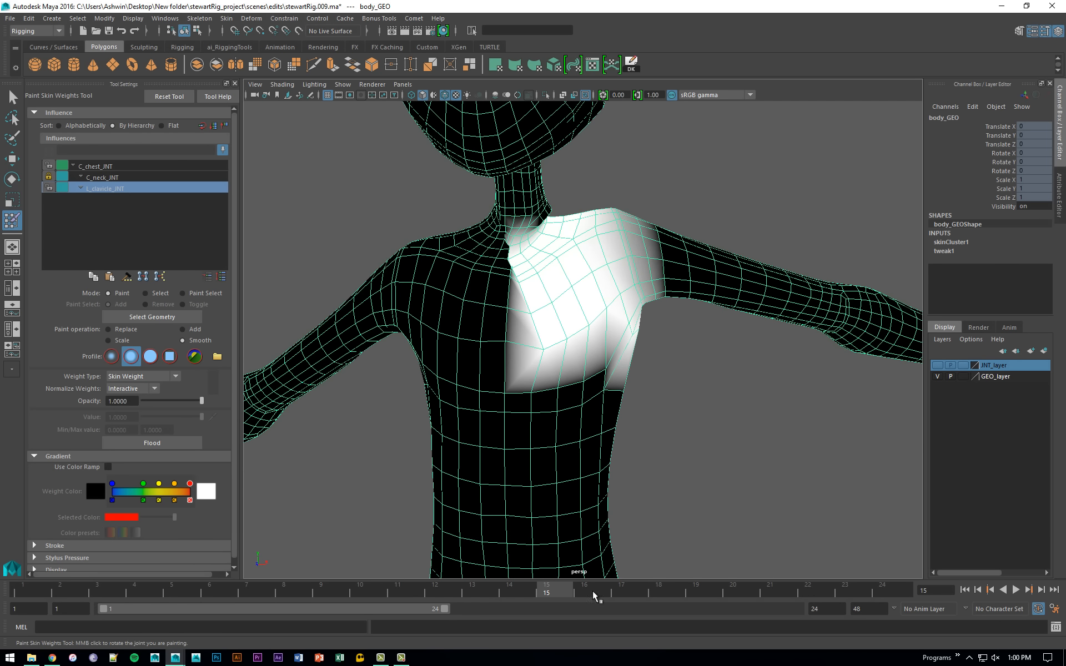
pyautogui.moveTo(533, 591); pyautogui.dragTo(23, 590)
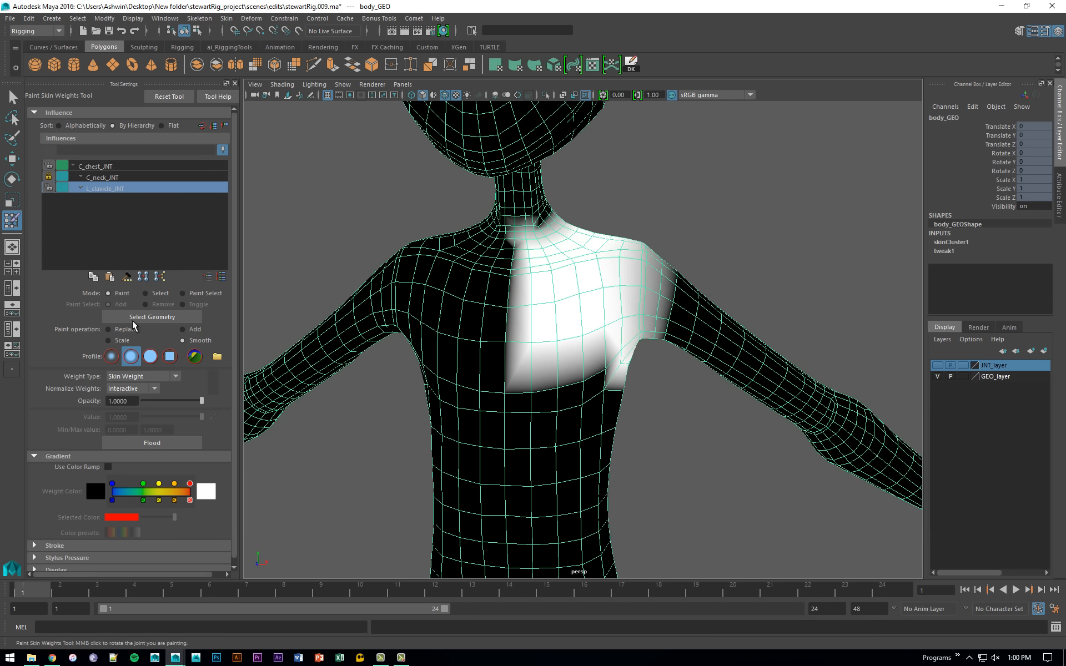
pyautogui.click(145, 293)
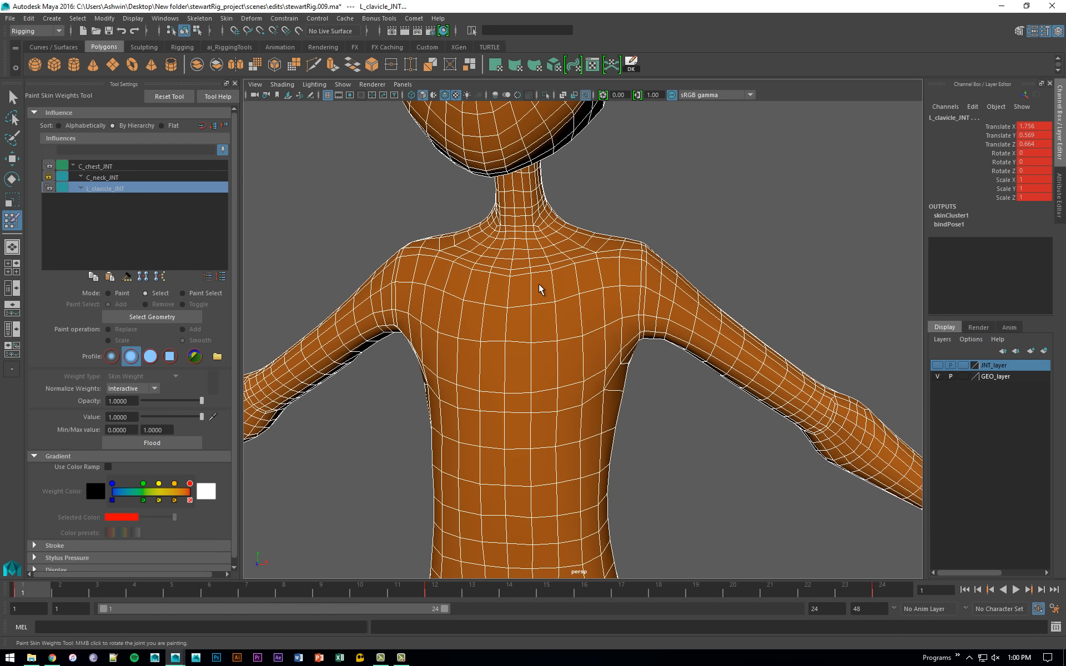
# Select the body vertices around the neck base, chest and upper back, adding those near the left shoulder.
pyautogui.moveTo(415, 201); pyautogui.dragTo(577, 407)
pyautogui.moveTo(636, 478); pyautogui.dragTo(470, 364)
pyautogui.moveTo(669, 381)
pyautogui.keyDown('alt'); pyautogui.mouseDown()
pyautogui.moveTo(640, 373)
pyautogui.moveTo(650, 373)
pyautogui.mouseUp(); pyautogui.keyUp('alt')
pyautogui.keyDown('ctrl'); pyautogui.keyDown('shift'); pyautogui.moveTo(483, 276); pyautogui.dragTo(588, 262); pyautogui.keyUp('shift'); pyautogui.keyUp('ctrl')
pyautogui.keyDown('alt'); pyautogui.moveTo(682, 324); pyautogui.dragTo(750, 375); pyautogui.keyUp('alt')
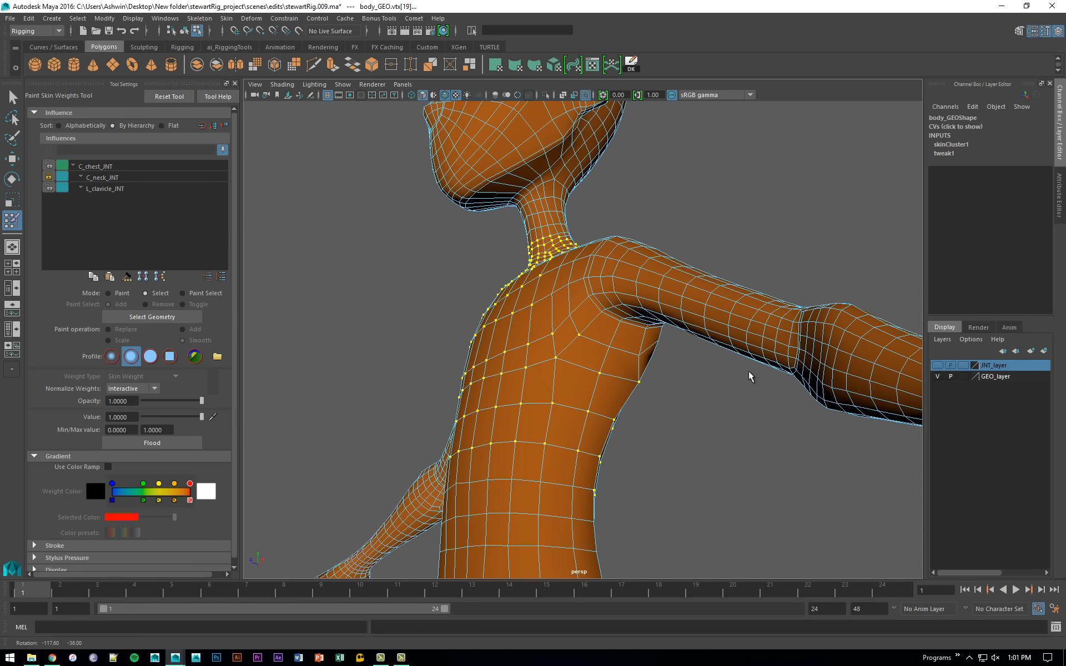
# Scrub the clavicle animation through frame 15 to frame 18, examining the shoulder deformation from front and back.
pyautogui.click(380, 593)
pyautogui.moveTo(380, 592)
pyautogui.mouseDown()
pyautogui.moveTo(707, 590)
pyautogui.moveTo(558, 587)
pyautogui.mouseUp()
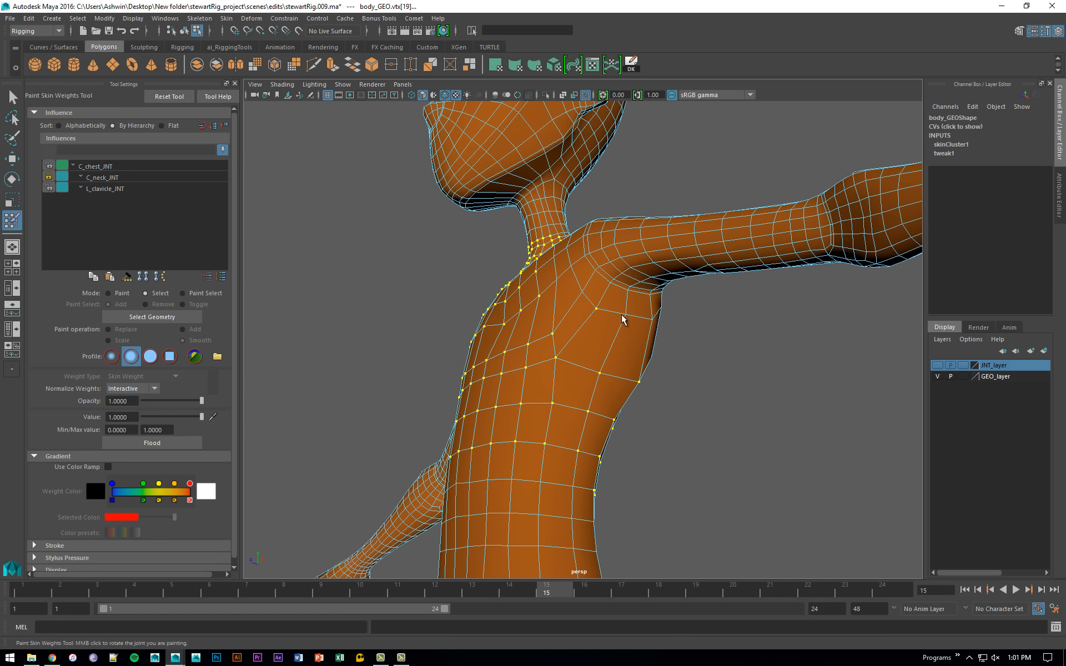
pyautogui.keyDown('alt'); pyautogui.moveTo(701, 326); pyautogui.dragTo(584, 358); pyautogui.keyUp('alt')
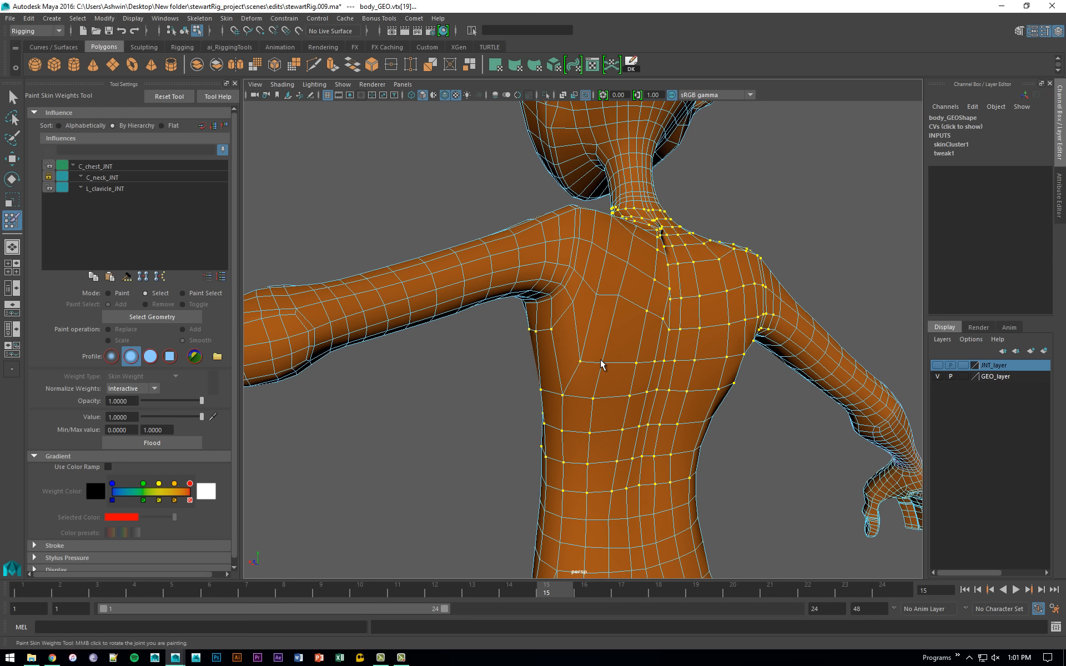
pyautogui.keyDown('alt'); pyautogui.moveTo(602, 367); pyautogui.dragTo(797, 476); pyautogui.keyUp('alt')
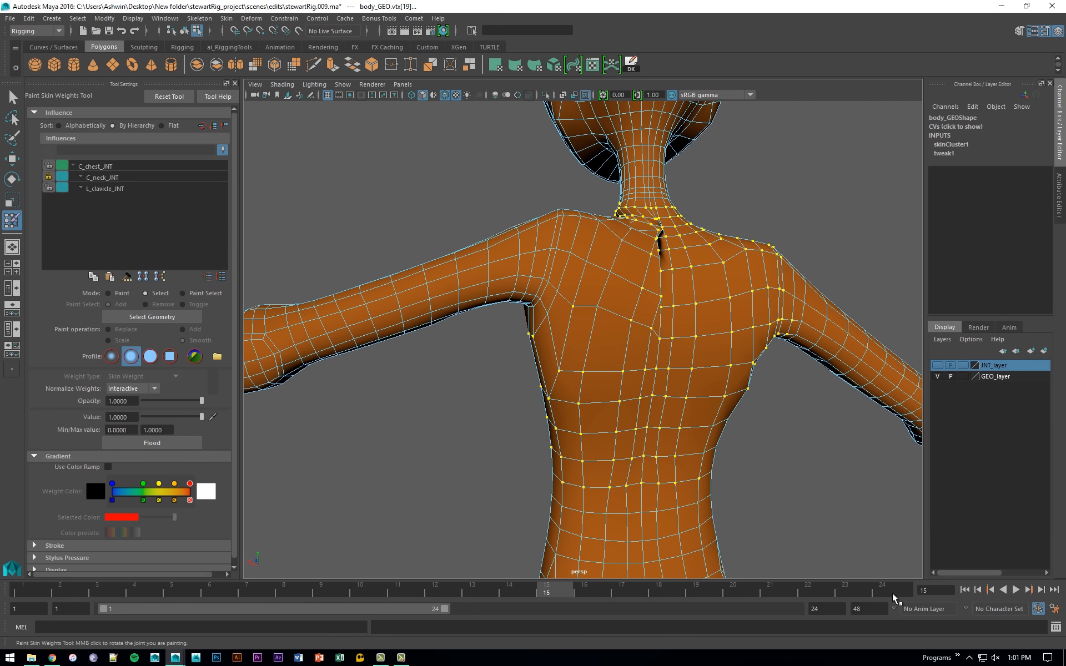
pyautogui.moveTo(894, 598); pyautogui.dragTo(658, 589)
pyautogui.keyDown('alt'); pyautogui.moveTo(662, 361); pyautogui.dragTo(653, 376); pyautogui.keyUp('alt')
pyautogui.keyDown('alt'); pyautogui.moveTo(612, 319); pyautogui.dragTo(597, 284); pyautogui.keyUp('alt')
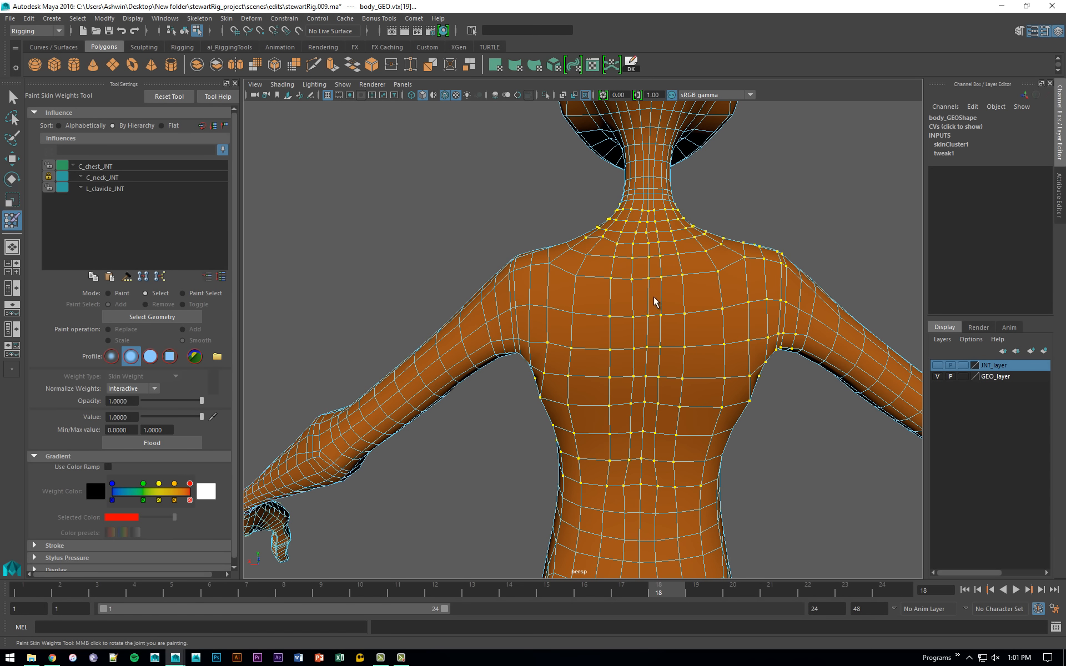
pyautogui.keyDown('alt'); pyautogui.moveTo(655, 302); pyautogui.dragTo(759, 323); pyautogui.keyUp('alt')
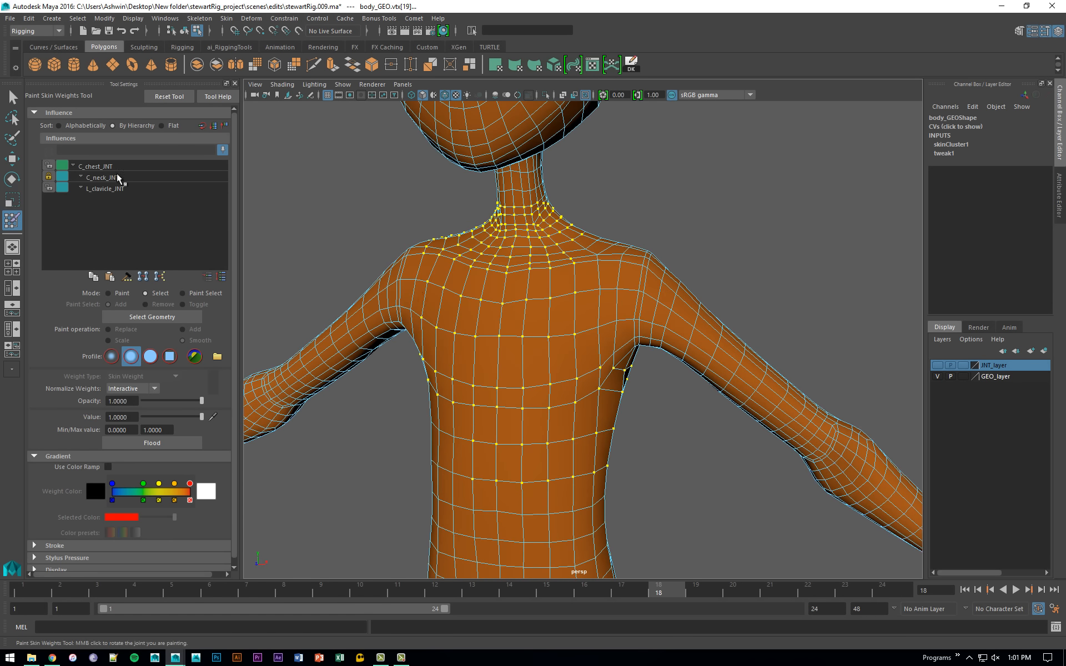
# Try flooding the L_clavicle_JNT weights with Smooth on the selected chest and neck vertices, and undo it.
pyautogui.click(111, 188)
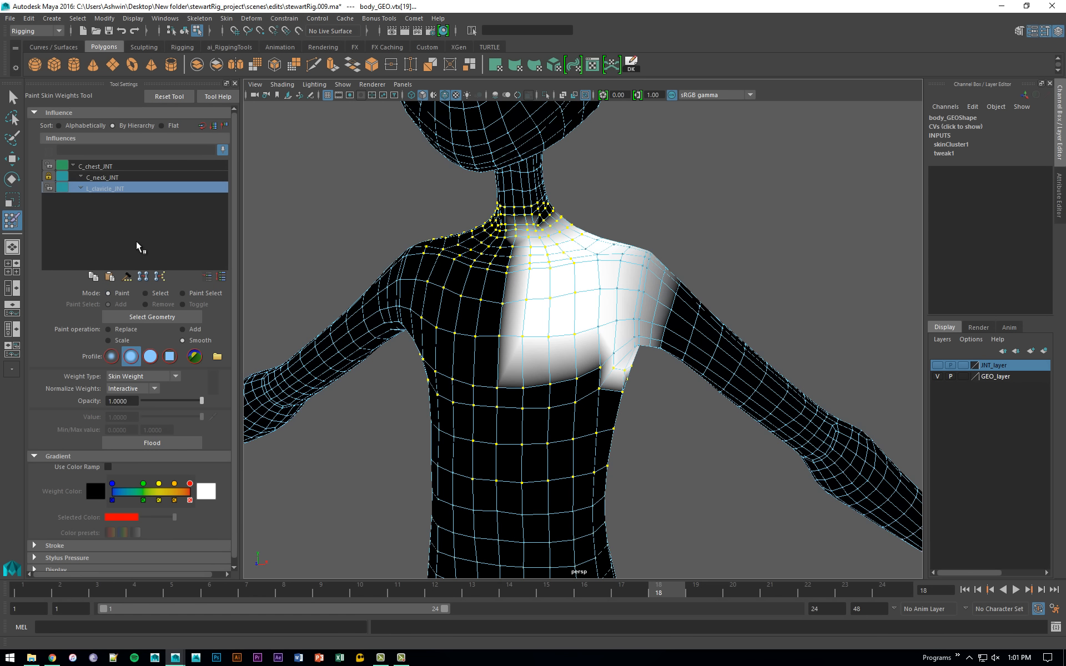
pyautogui.keyDown('alt'); pyautogui.moveTo(678, 322); pyautogui.dragTo(666, 320); pyautogui.keyUp('alt')
pyautogui.click(172, 443)
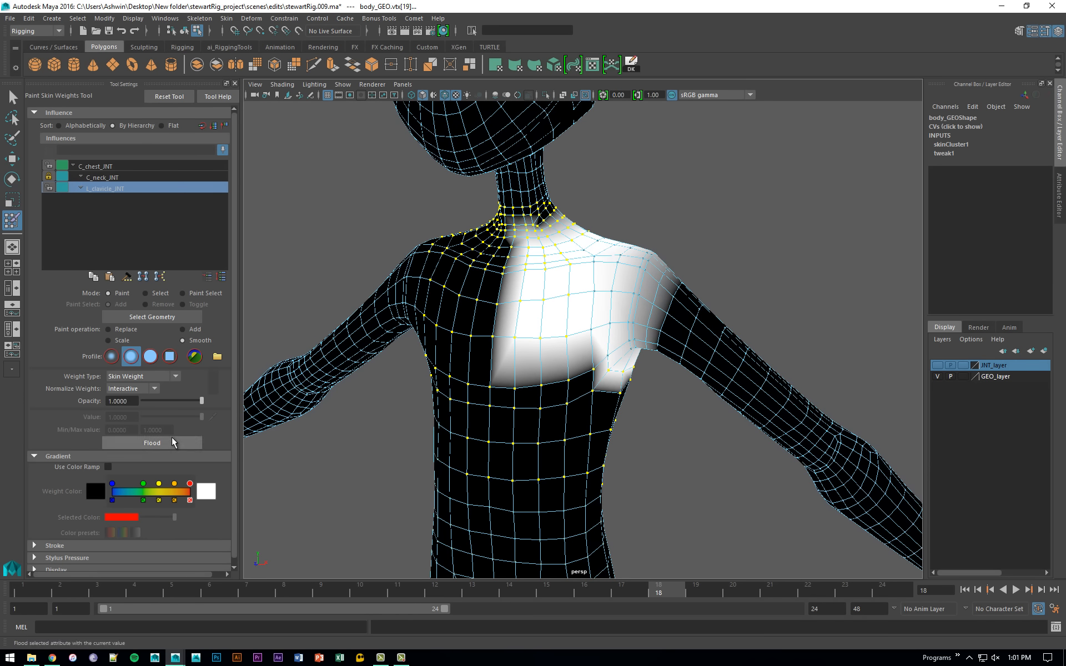
pyautogui.click(171, 442)
pyautogui.keyDown('alt'); pyautogui.moveTo(433, 363); pyautogui.dragTo(614, 332); pyautogui.keyUp('alt')
pyautogui.hotkey('ctrl', 'z')
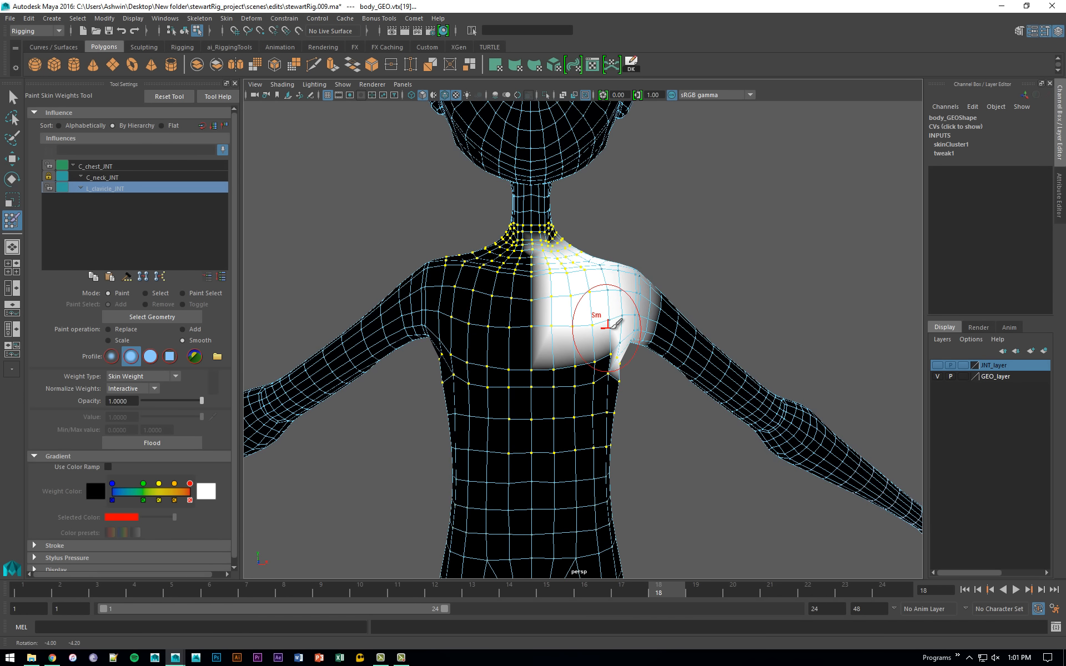
# Switch the skin weights tool to Select mode and select the vertical centre-line vertex loop of the body.
pyautogui.keyDown('alt'); pyautogui.moveTo(615, 334); pyautogui.dragTo(638, 338, button='right'); pyautogui.keyUp('alt')
pyautogui.keyDown('alt'); pyautogui.moveTo(638, 338); pyautogui.dragTo(655, 360, button='middle'); pyautogui.keyUp('alt')
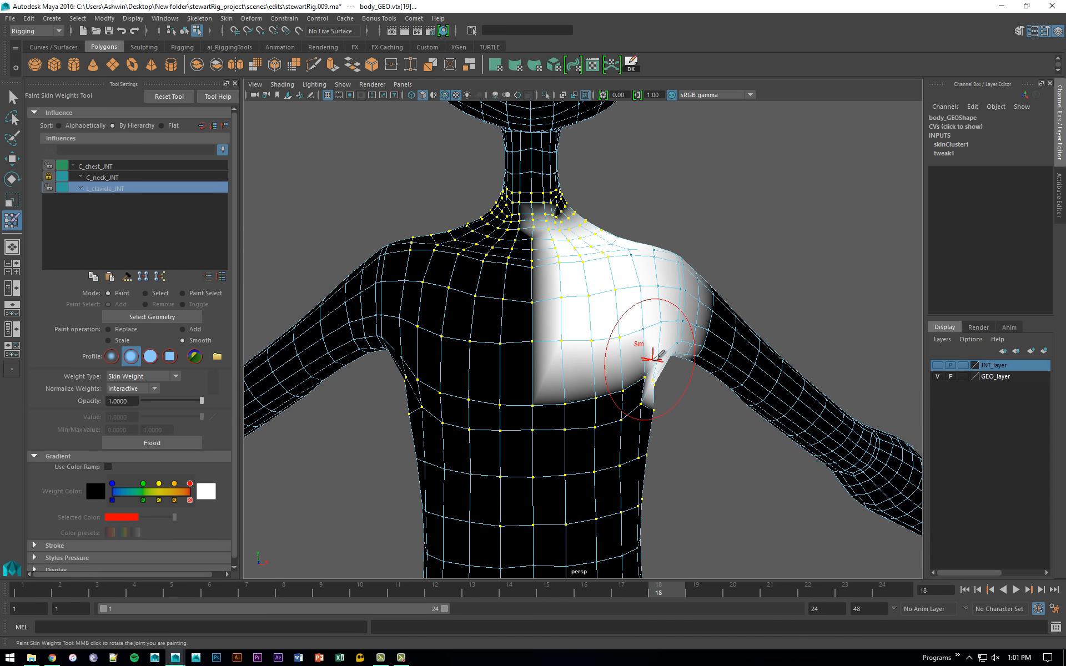
pyautogui.click(159, 295)
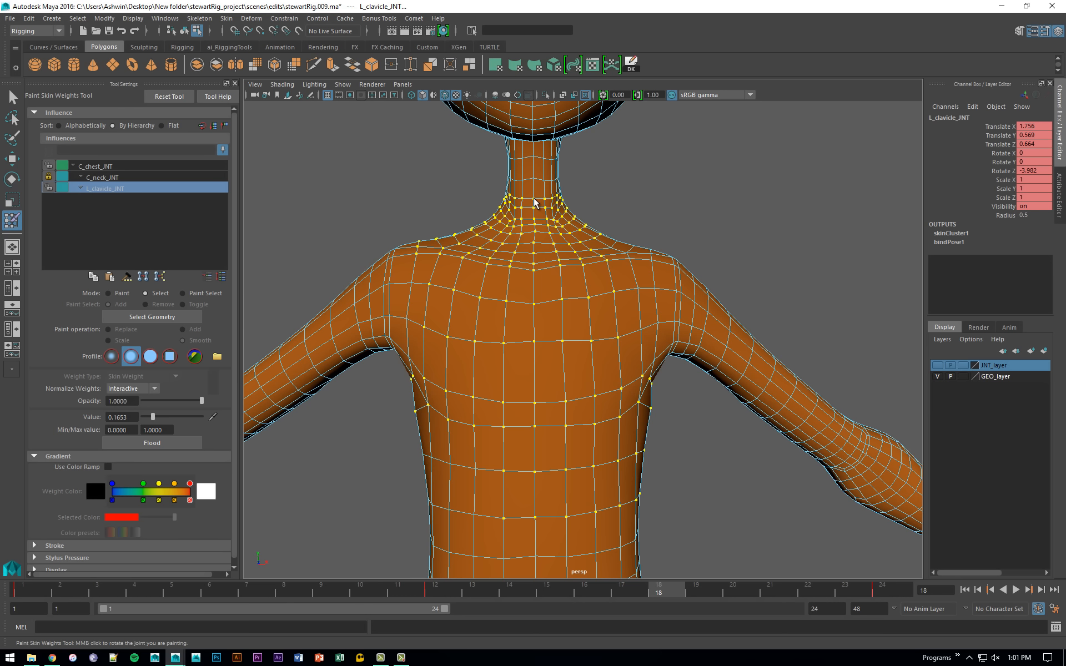
pyautogui.click(534, 200)
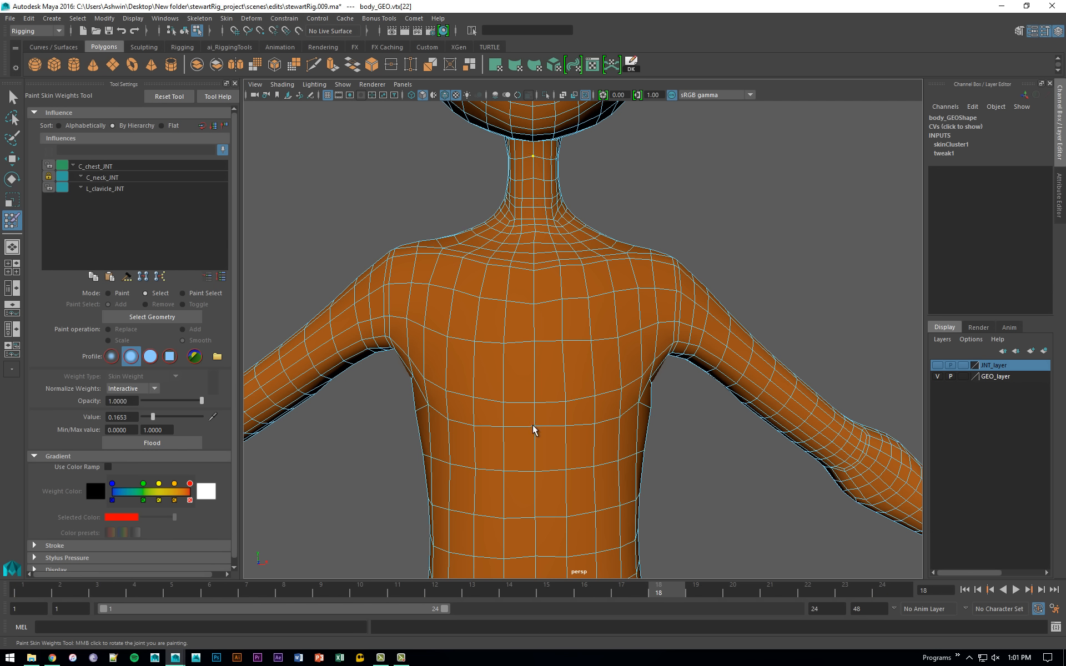
pyautogui.keyDown('alt'); pyautogui.moveTo(714, 357); pyautogui.dragTo(873, 303); pyautogui.keyUp('alt')
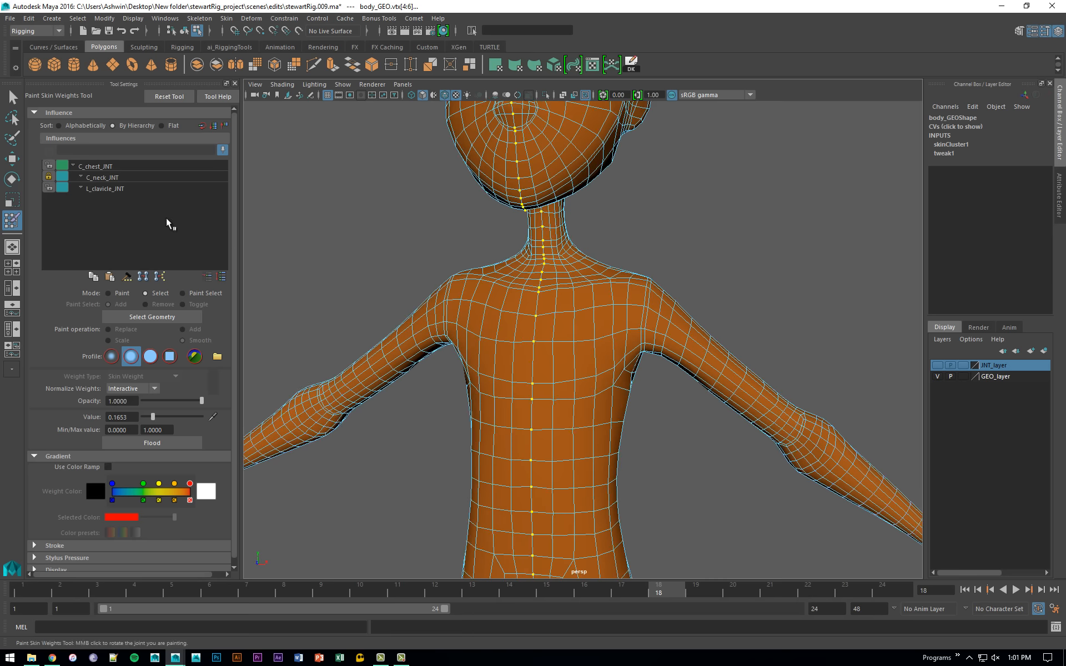
# Set the C_chest_JNT weight of the centre-line vertices to 1, then check their C_neck_JNT and L_clavicle_JNT weights.
pyautogui.click(101, 167)
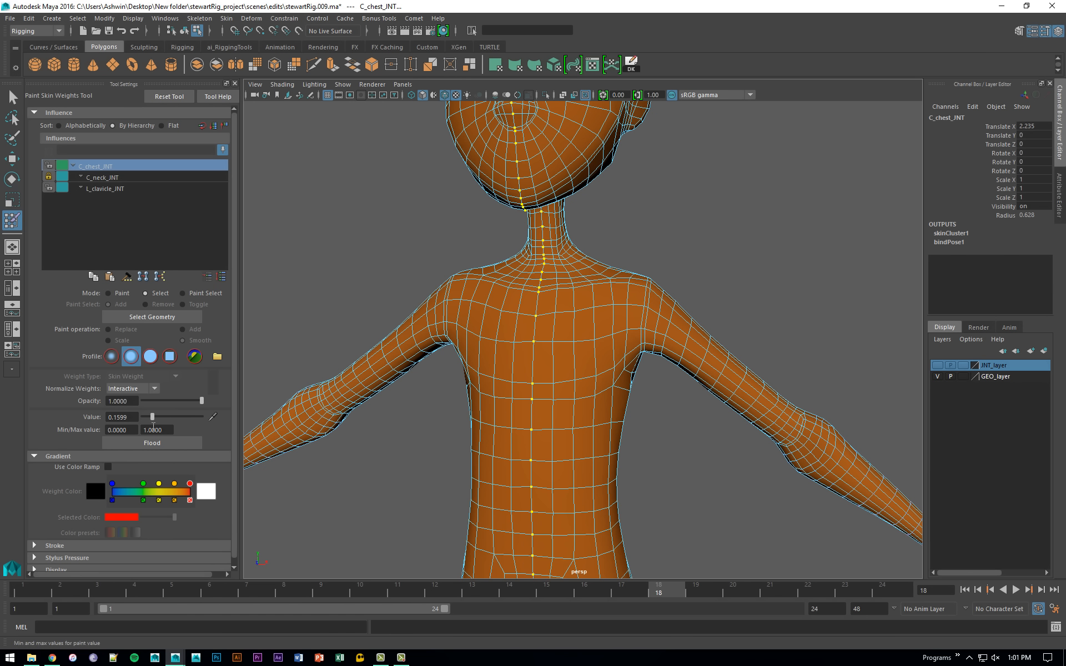
pyautogui.moveTo(153, 417); pyautogui.dragTo(331, 427)
pyautogui.keyDown('alt'); pyautogui.moveTo(547, 365); pyautogui.dragTo(574, 367); pyautogui.keyUp('alt')
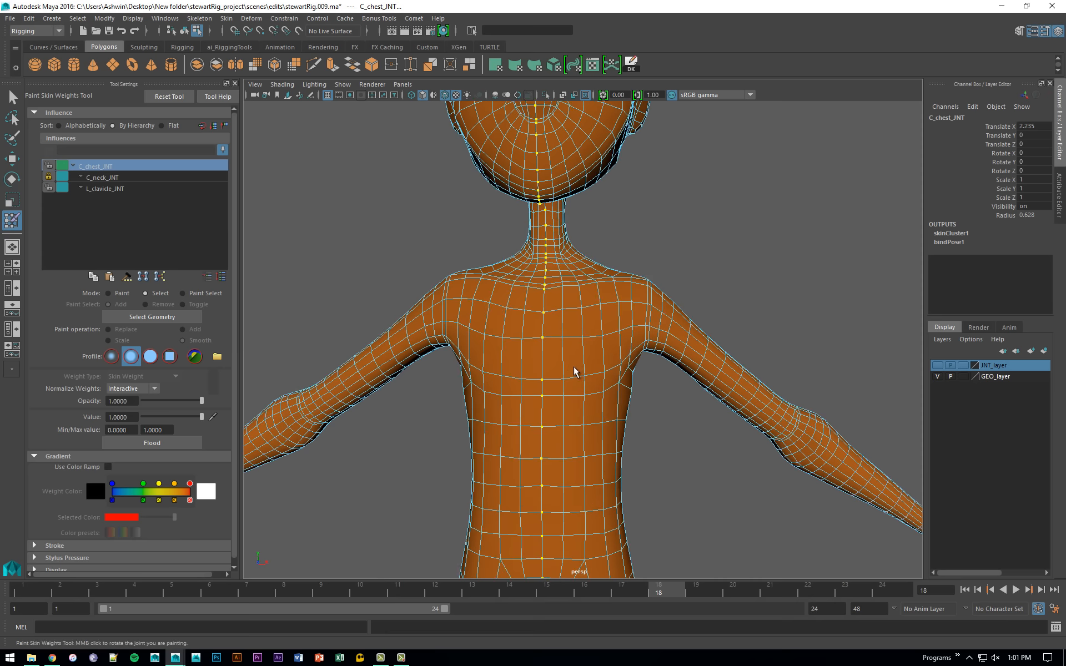
pyautogui.click(94, 177)
pyautogui.click(98, 167)
pyautogui.click(103, 190)
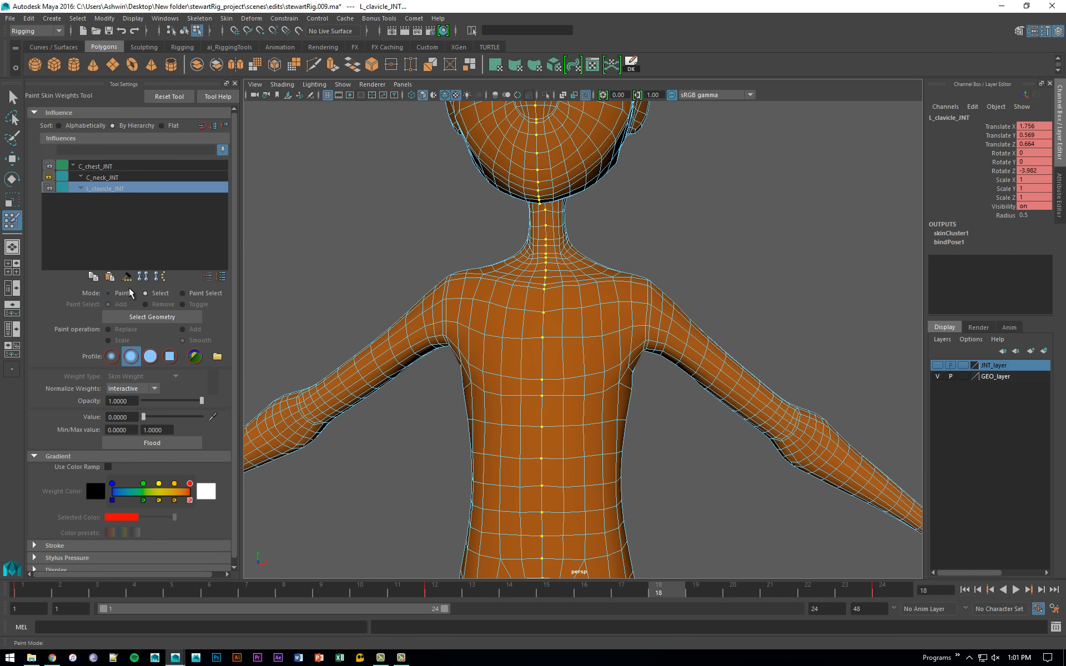
# Return to Paint mode and examine the L_clavicle_JNT weights across the character's upper back.
pyautogui.click(127, 293)
pyautogui.keyDown('alt'); pyautogui.moveTo(464, 295); pyautogui.dragTo(586, 328, button='right'); pyautogui.keyUp('alt')
pyautogui.keyDown('alt'); pyautogui.moveTo(586, 328); pyautogui.dragTo(317, 345); pyautogui.keyUp('alt')
pyautogui.keyDown('alt'); pyautogui.moveTo(440, 346); pyautogui.dragTo(525, 356, button='right'); pyautogui.keyUp('alt')
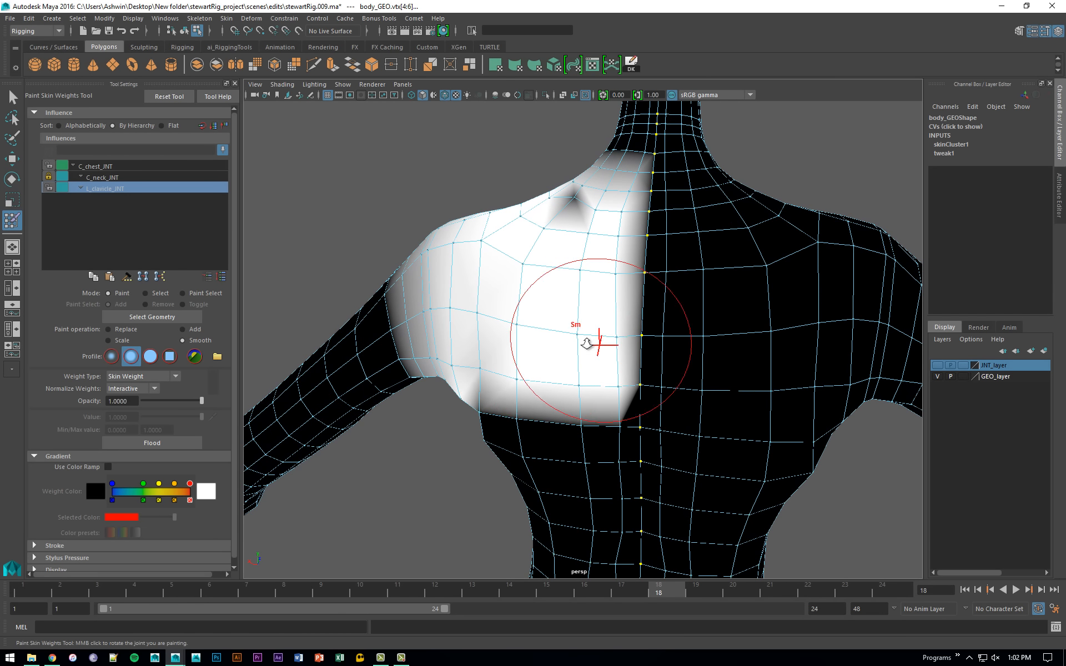
pyautogui.keyDown('alt'); pyautogui.moveTo(600, 343); pyautogui.dragTo(544, 329, button='right'); pyautogui.keyUp('alt')
pyautogui.scroll(-3, 600, 313)
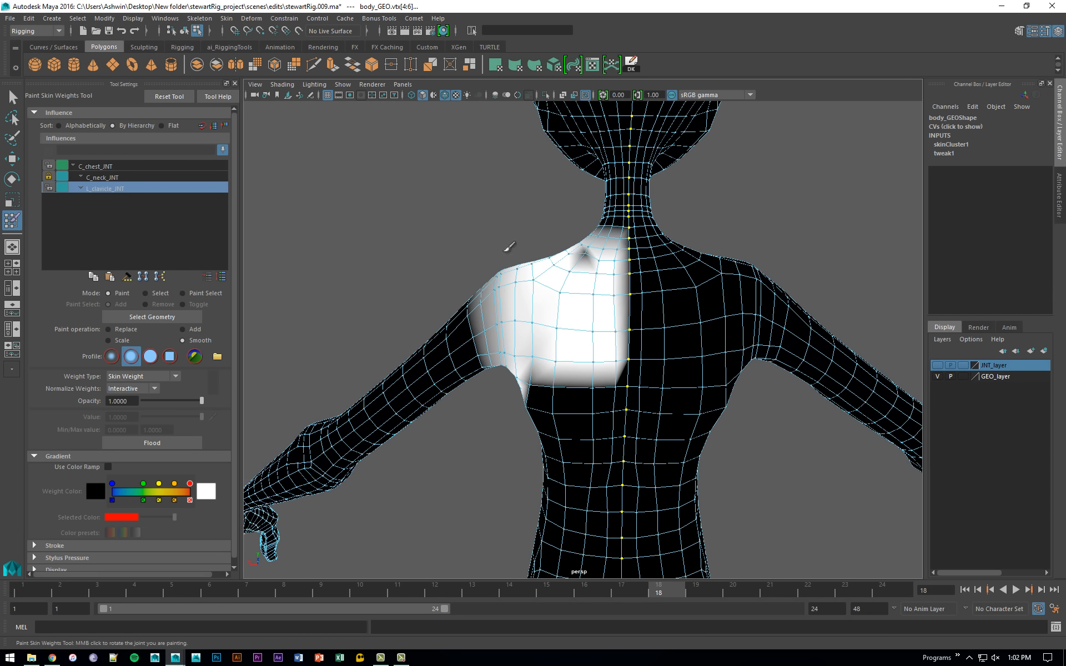
# Select the chest, neck and upper back vertices on the character's left side, removing the centre line and right side from the selection.
pyautogui.press('q')
pyautogui.moveTo(713, 178); pyautogui.dragTo(590, 417)
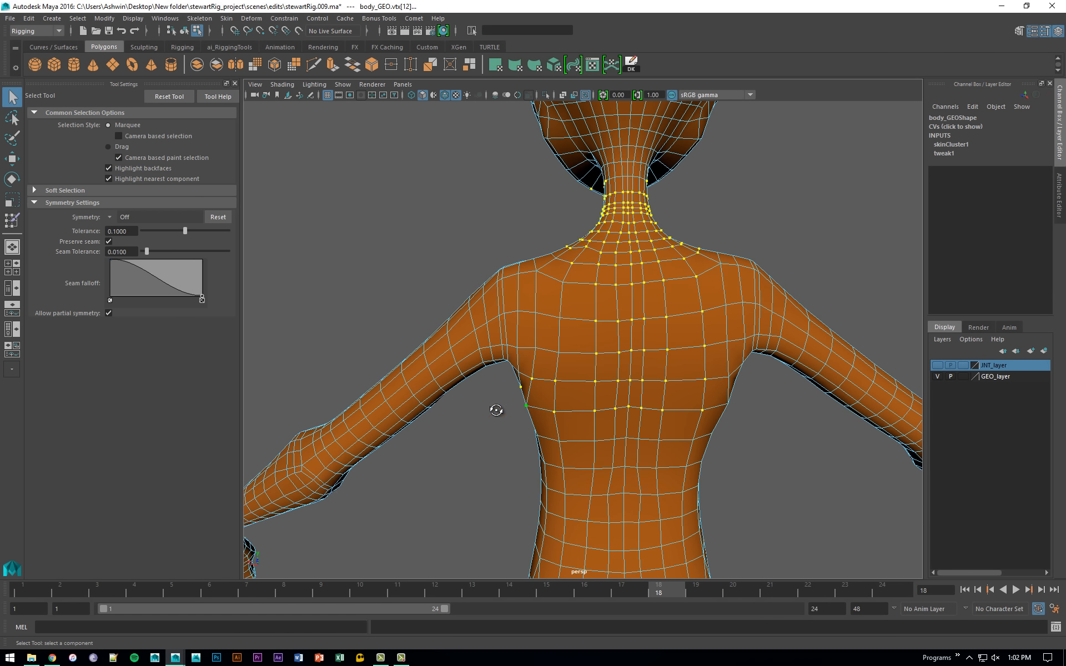
pyautogui.keyDown('alt'); pyautogui.moveTo(493, 409); pyautogui.dragTo(714, 401); pyautogui.keyUp('alt')
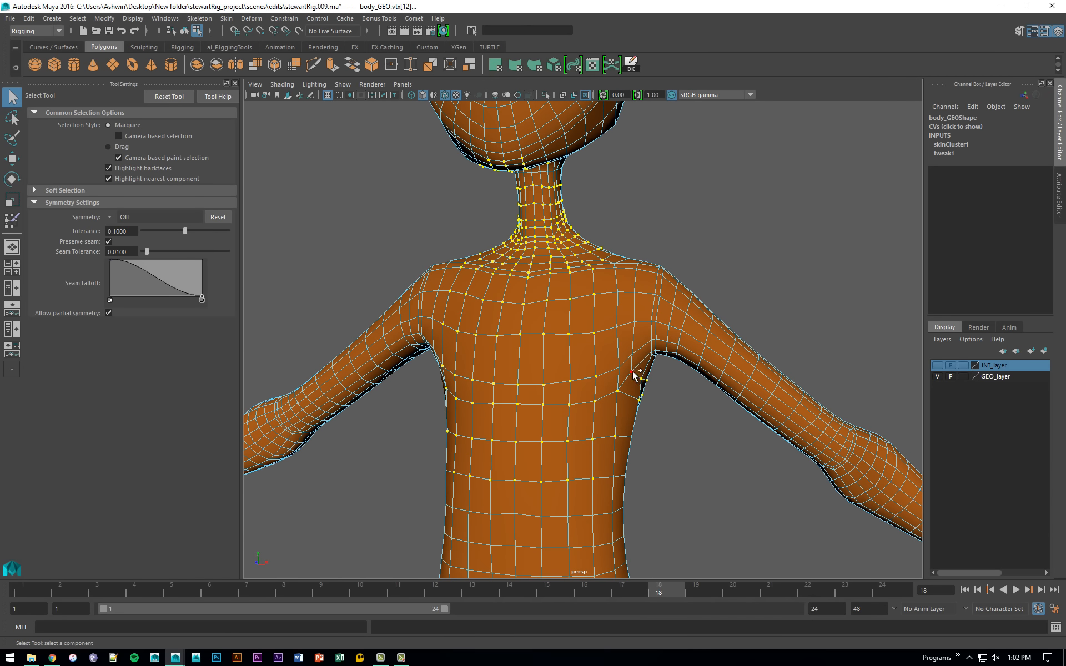
pyautogui.keyDown('alt'); pyautogui.moveTo(626, 387); pyautogui.dragTo(537, 307); pyautogui.keyUp('alt')
pyautogui.keyDown('ctrl'); pyautogui.click(542, 341); pyautogui.keyUp('ctrl')
pyautogui.keyDown('ctrl'); pyautogui.moveTo(354, 207); pyautogui.dragTo(538, 476); pyautogui.keyUp('ctrl')
pyautogui.keyDown('ctrl'); pyautogui.moveTo(460, 168); pyautogui.dragTo(543, 208); pyautogui.keyUp('ctrl')
pyautogui.keyDown('ctrl'); pyautogui.moveTo(502, 241); pyautogui.dragTo(502, 240); pyautogui.keyUp('ctrl')
pyautogui.keyDown('alt'); pyautogui.moveTo(502, 241); pyautogui.dragTo(775, 308); pyautogui.keyUp('alt')
pyautogui.moveTo(518, 300)
pyautogui.keyDown('alt'); pyautogui.mouseDown()
pyautogui.moveTo(604, 311)
pyautogui.moveTo(555, 314)
pyautogui.mouseUp(); pyautogui.keyUp('alt')
# Flood the L_clavicle_JNT weights with Smooth on the selected left chest, neck and back vertices.
pyautogui.press('y')
pyautogui.keyDown('alt'); pyautogui.moveTo(555, 314); pyautogui.dragTo(595, 278, button='right'); pyautogui.keyUp('alt')
pyautogui.keyDown('alt'); pyautogui.moveTo(595, 276); pyautogui.dragTo(595, 345, button='middle'); pyautogui.keyUp('alt')
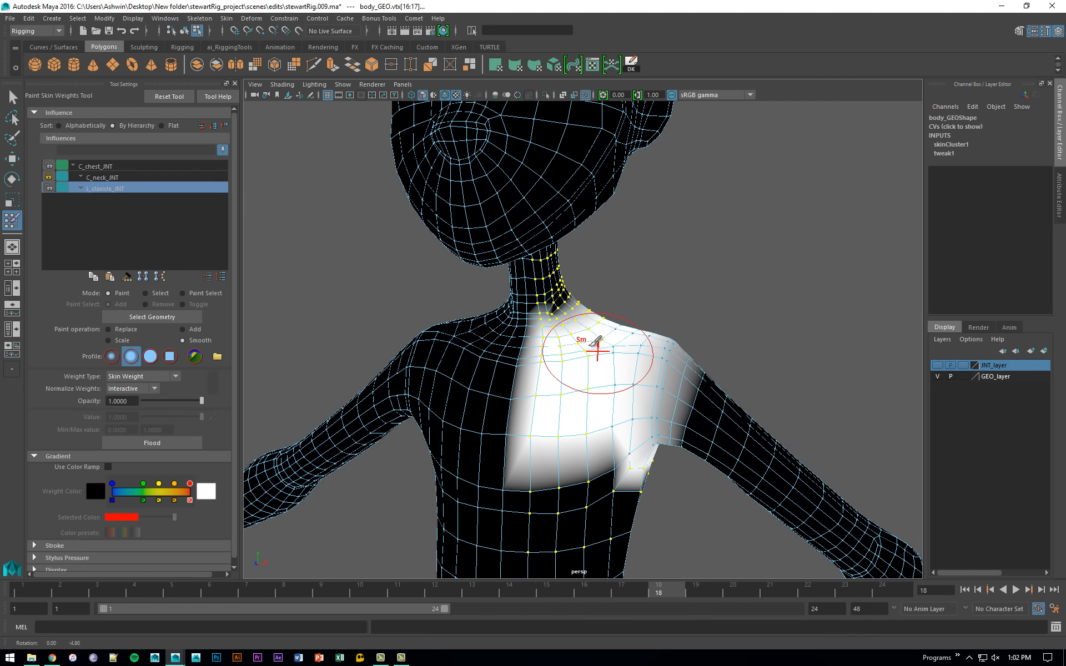
pyautogui.keyDown('alt'); pyautogui.moveTo(689, 264); pyautogui.dragTo(575, 270); pyautogui.keyUp('alt')
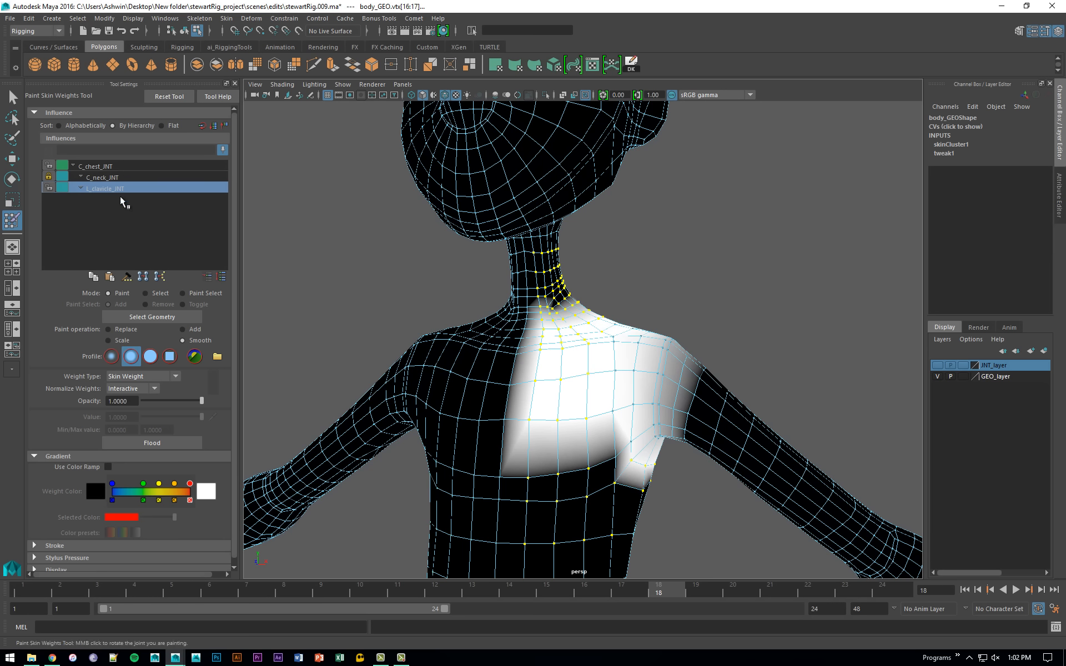
pyautogui.click(182, 442)
pyautogui.click(183, 442)
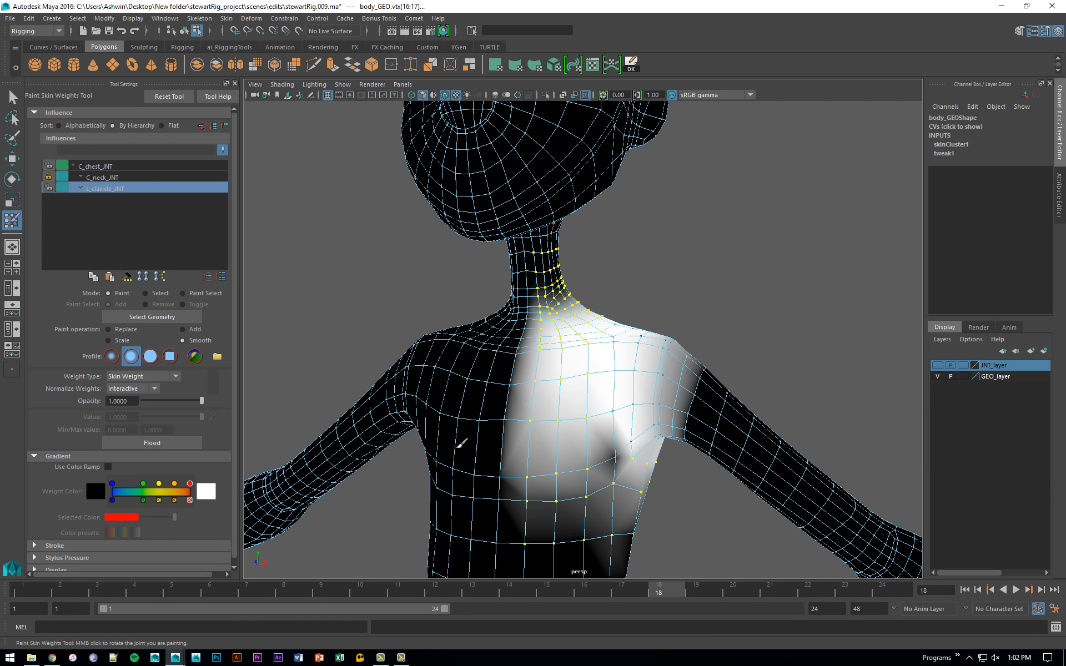
pyautogui.press('q')
pyautogui.press('y')
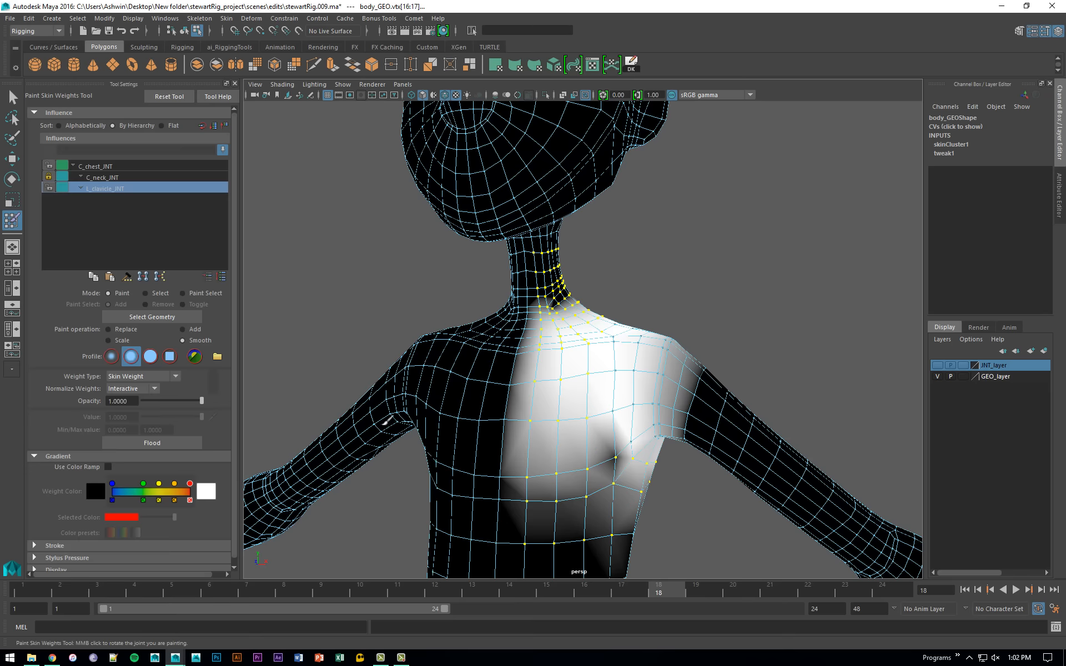
# Try further Smooth floods of L_clavicle_JNT on the same vertices, and undo them.
pyautogui.click(188, 441)
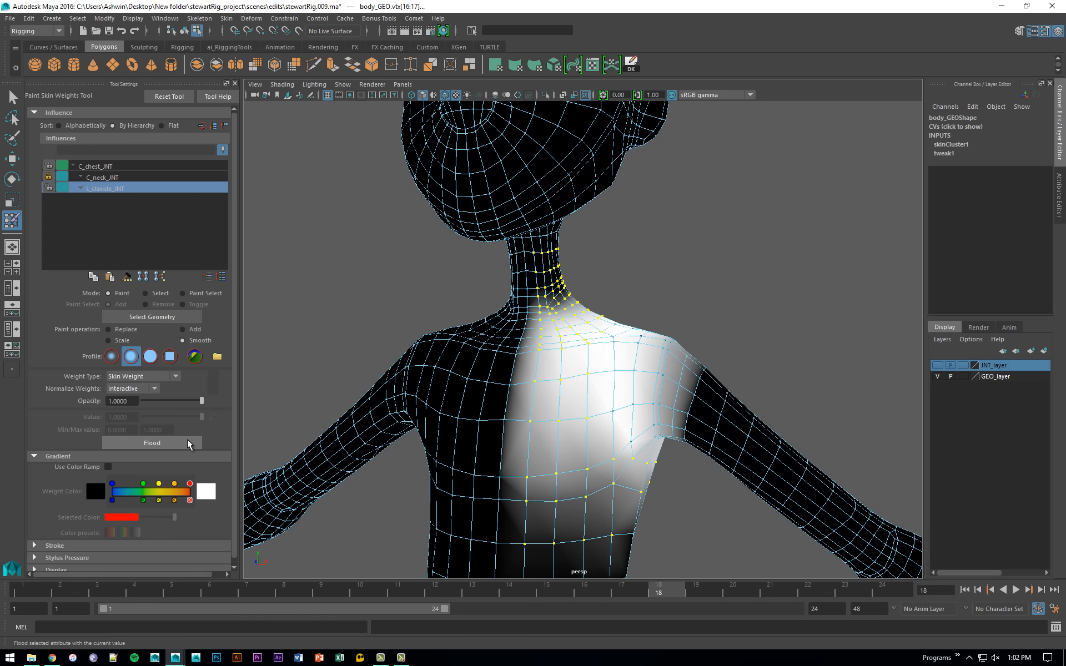
pyautogui.click(188, 440)
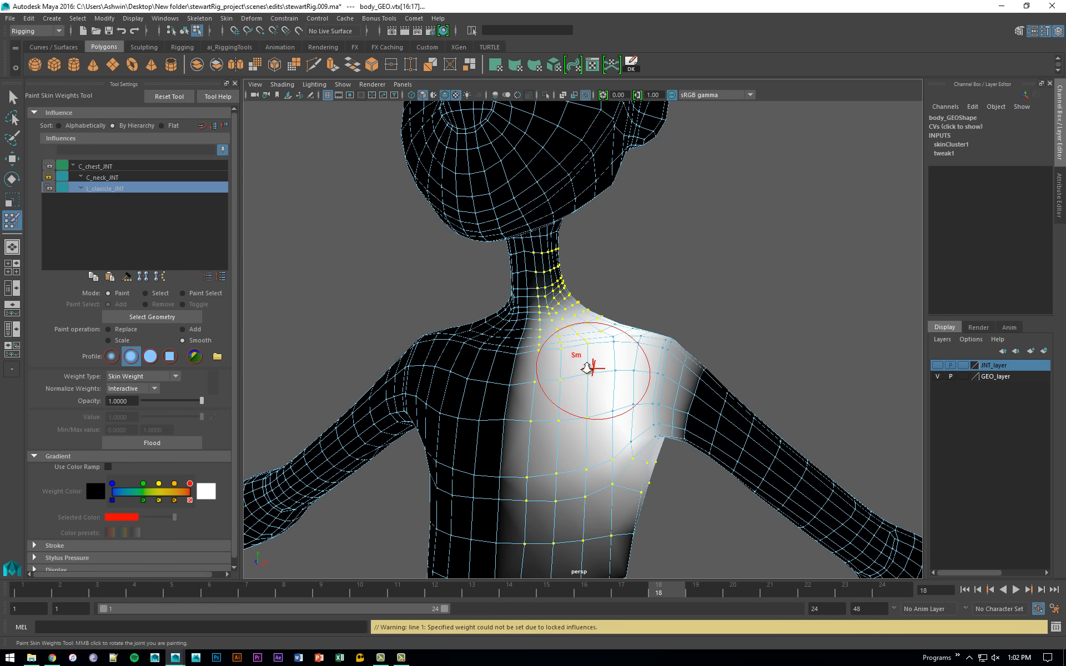
pyautogui.moveTo(588, 368)
pyautogui.keyDown('alt'); pyautogui.mouseDown()
pyautogui.moveTo(549, 327)
pyautogui.moveTo(559, 440)
pyautogui.mouseUp(); pyautogui.keyUp('alt')
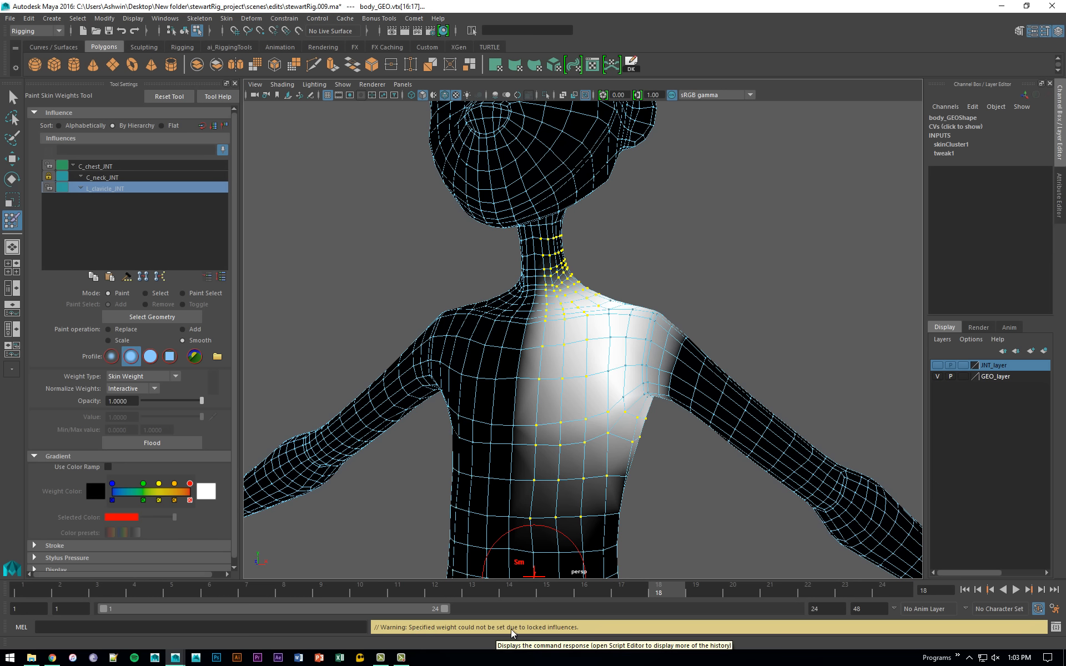
pyautogui.scroll(-1, 637, 446)
pyautogui.hotkey('ctrl', 'z')
pyautogui.hotkey('ctrl', 'z')
pyautogui.hotkey('ctrl', 'z')
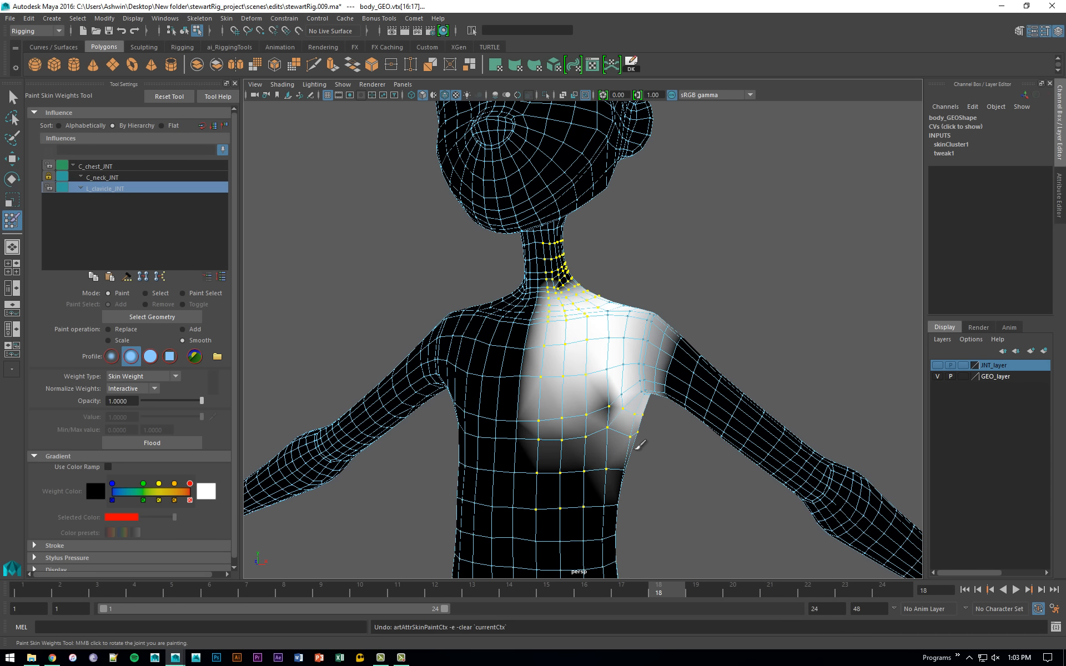
# Remove the lower torso rows and the upper neck vertices from the left-side vertex selection.
pyautogui.press('q')
pyautogui.keyDown('ctrl'); pyautogui.moveTo(500, 460); pyautogui.dragTo(683, 530); pyautogui.keyUp('ctrl')
pyautogui.keyDown('alt'); pyautogui.moveTo(607, 359); pyautogui.dragTo(618, 333); pyautogui.keyUp('alt')
pyautogui.moveTo(484, 213); pyautogui.dragTo(625, 268)
pyautogui.keyDown('alt'); pyautogui.moveTo(668, 235); pyautogui.dragTo(634, 264); pyautogui.keyUp('alt')
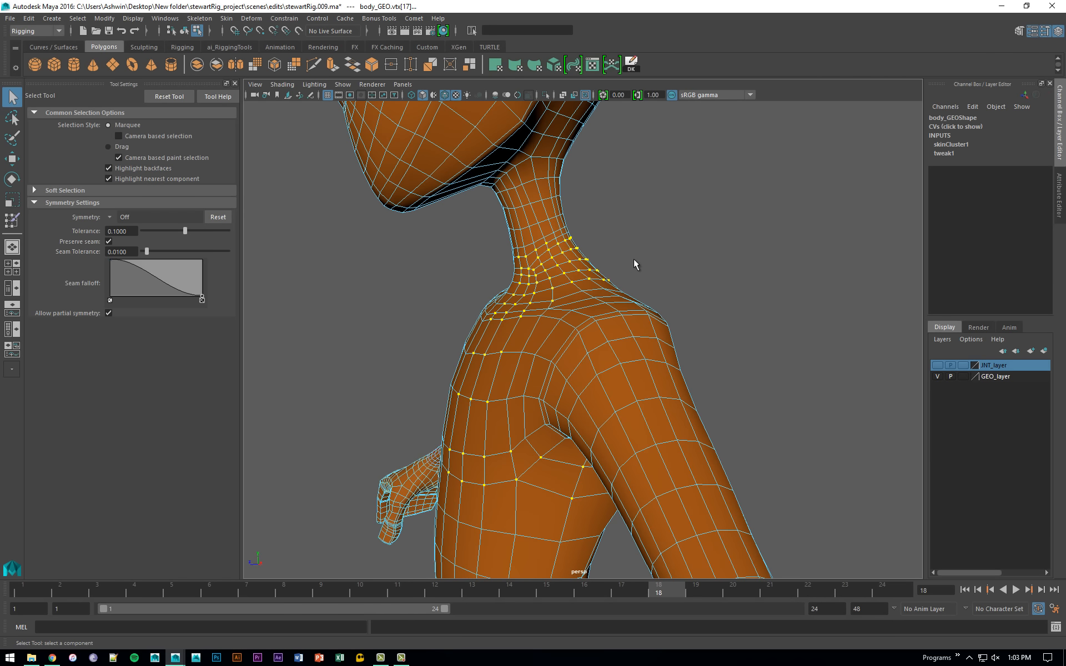
pyautogui.keyDown('ctrl'); pyautogui.click(547, 251); pyautogui.keyUp('ctrl')
pyautogui.keyDown('alt'); pyautogui.moveTo(477, 276); pyautogui.dragTo(676, 333); pyautogui.keyUp('alt')
pyautogui.keyDown('alt'); pyautogui.moveTo(675, 333); pyautogui.dragTo(480, 300, button='right'); pyautogui.keyUp('alt')
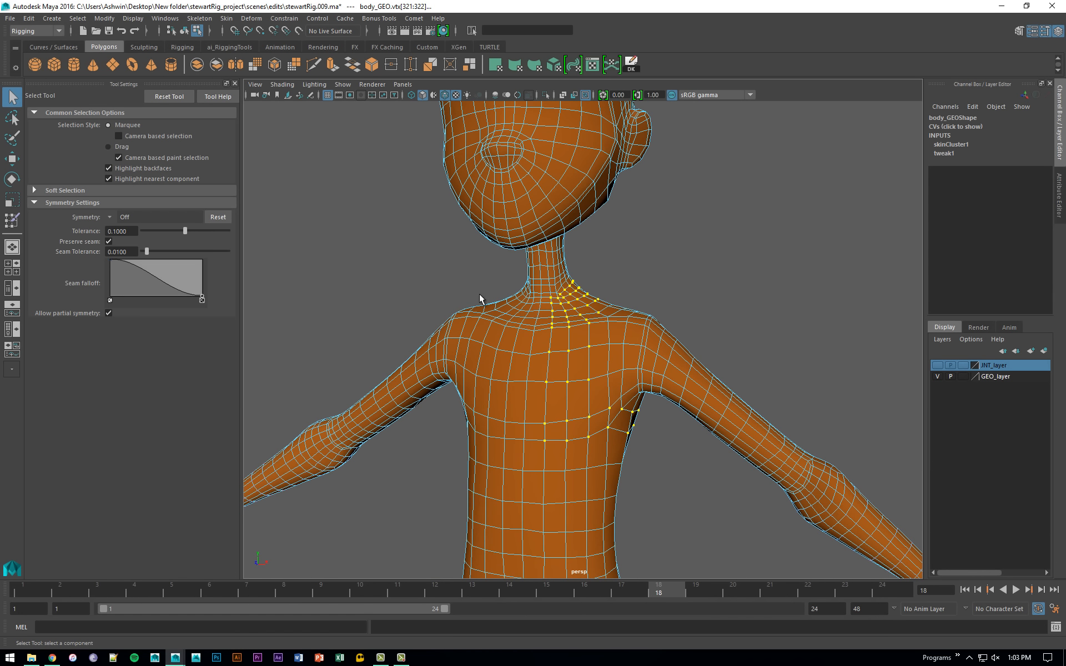
# Flood the L_clavicle_JNT weights with Smooth five times on the reduced left chest and neck-base selection.
pyautogui.click(12, 221)
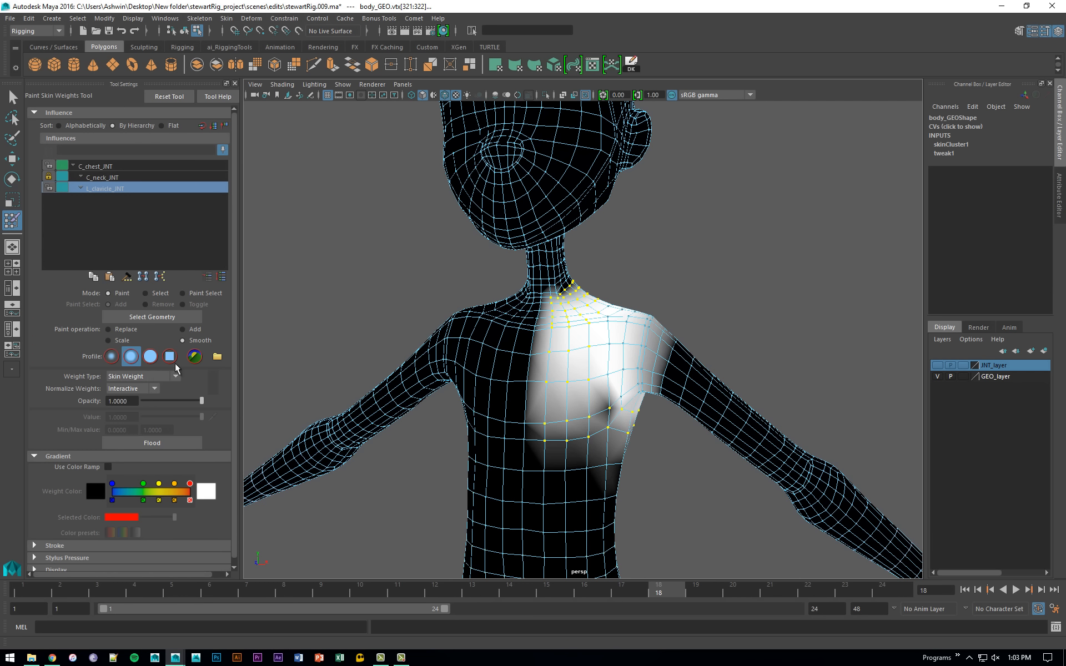
pyautogui.click(185, 439)
pyautogui.click(184, 442)
pyautogui.click(184, 442)
pyautogui.click(185, 441)
pyautogui.click(185, 441)
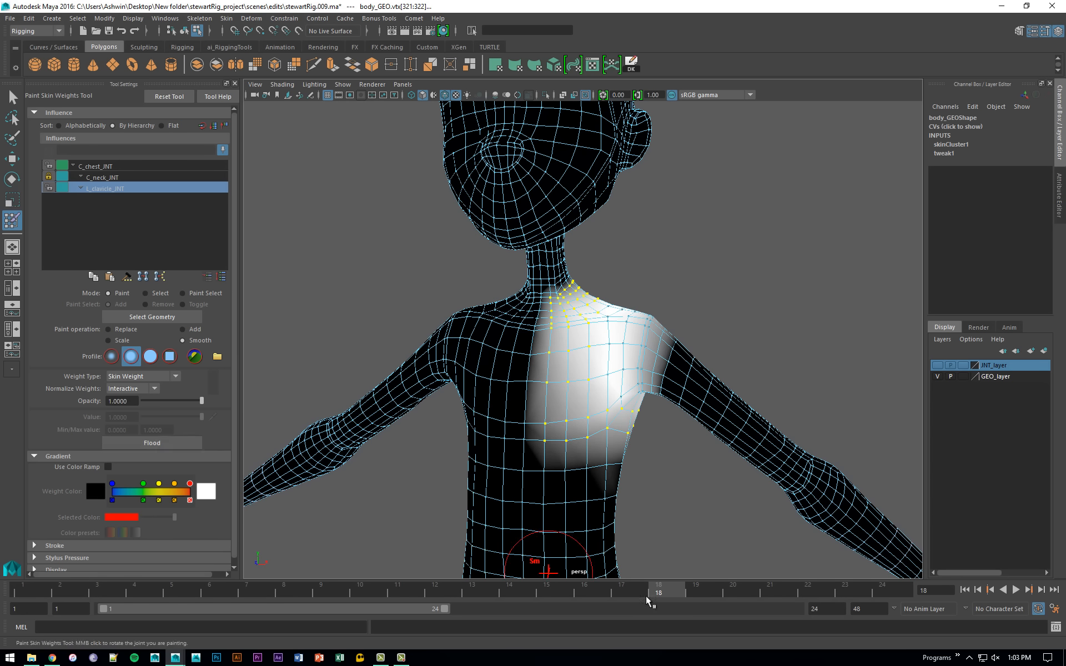
# Scrub the animation back to frame 15 to check the raised left clavicle's deformation.
pyautogui.moveTo(662, 592)
pyautogui.mouseDown()
pyautogui.moveTo(550, 581)
pyautogui.moveTo(628, 581)
pyautogui.moveTo(649, 567)
pyautogui.moveTo(594, 583)
pyautogui.mouseUp()
pyautogui.keyDown('alt'); pyautogui.moveTo(571, 324); pyautogui.dragTo(576, 324); pyautogui.keyUp('alt')
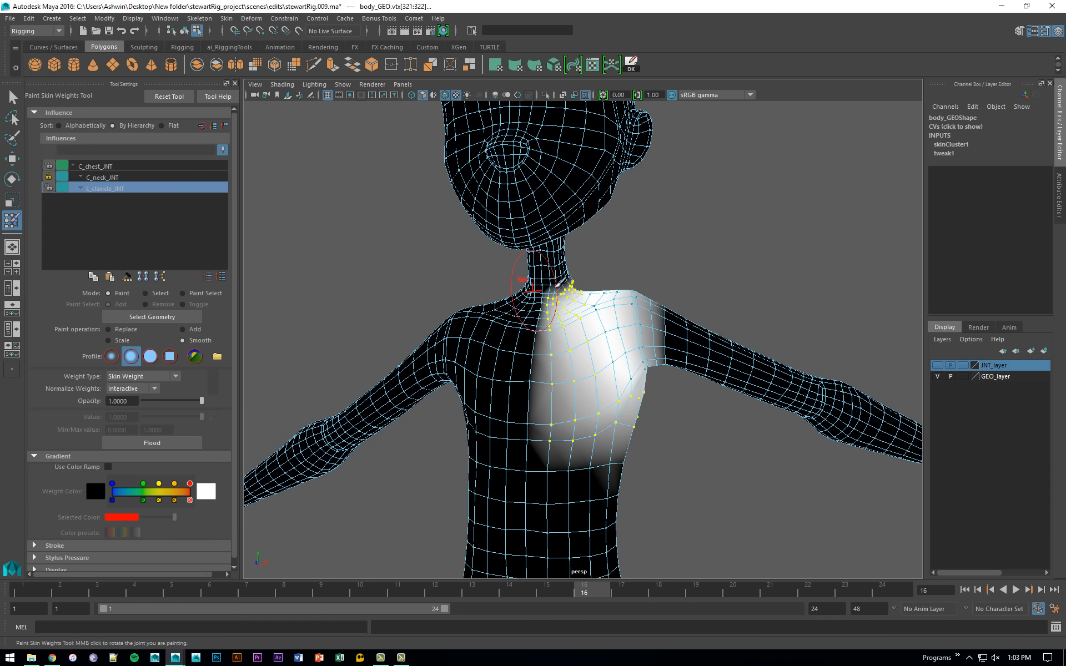
pyautogui.click(557, 585)
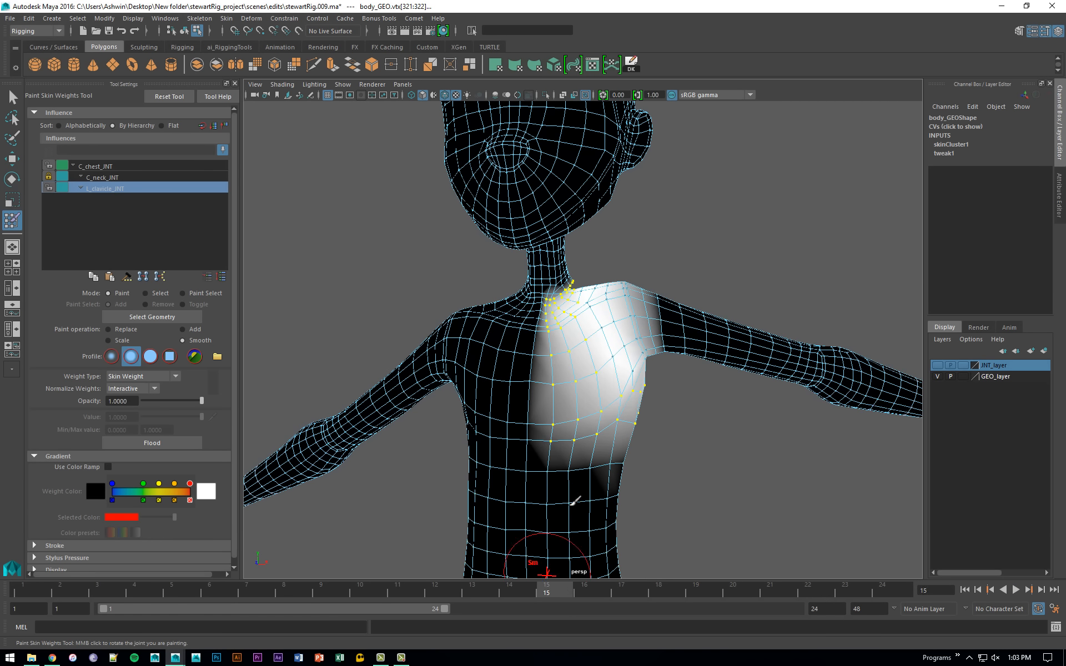
# Select the vertices around the left side of the neck base, covering both the front collar area and the upper back.
pyautogui.scroll(5, 557, 352)
pyautogui.press('q')
pyautogui.moveTo(468, 300); pyautogui.dragTo(579, 417)
pyautogui.moveTo(599, 280); pyautogui.dragTo(509, 431)
pyautogui.keyDown('alt'); pyautogui.moveTo(587, 381); pyautogui.dragTo(484, 343); pyautogui.keyUp('alt')
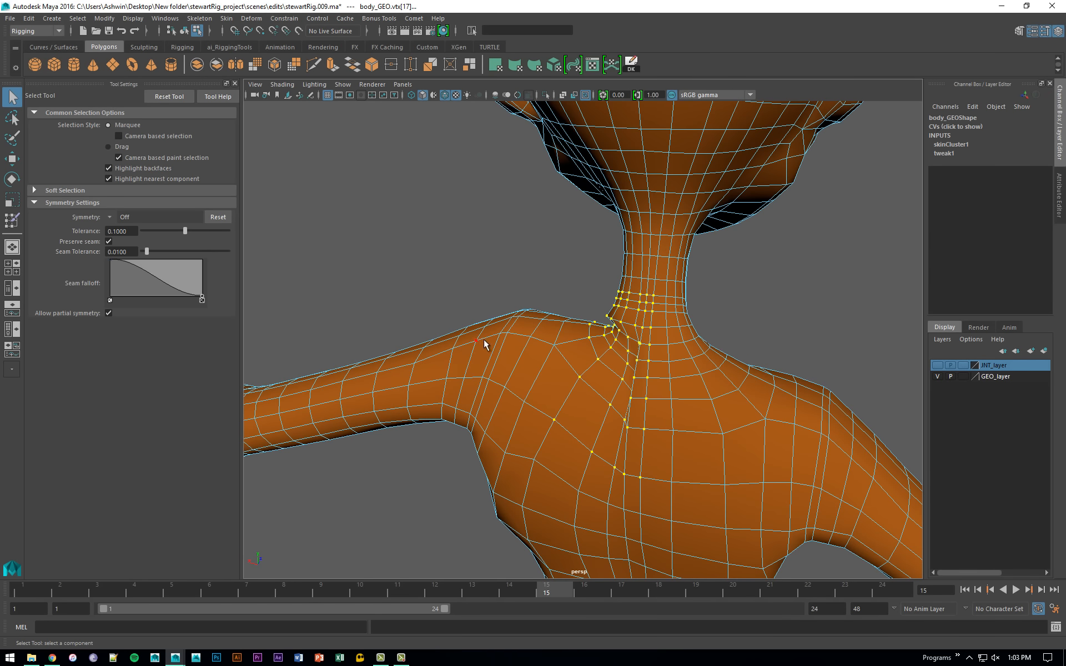
pyautogui.keyDown('alt'); pyautogui.moveTo(620, 391); pyautogui.dragTo(605, 360); pyautogui.keyUp('alt')
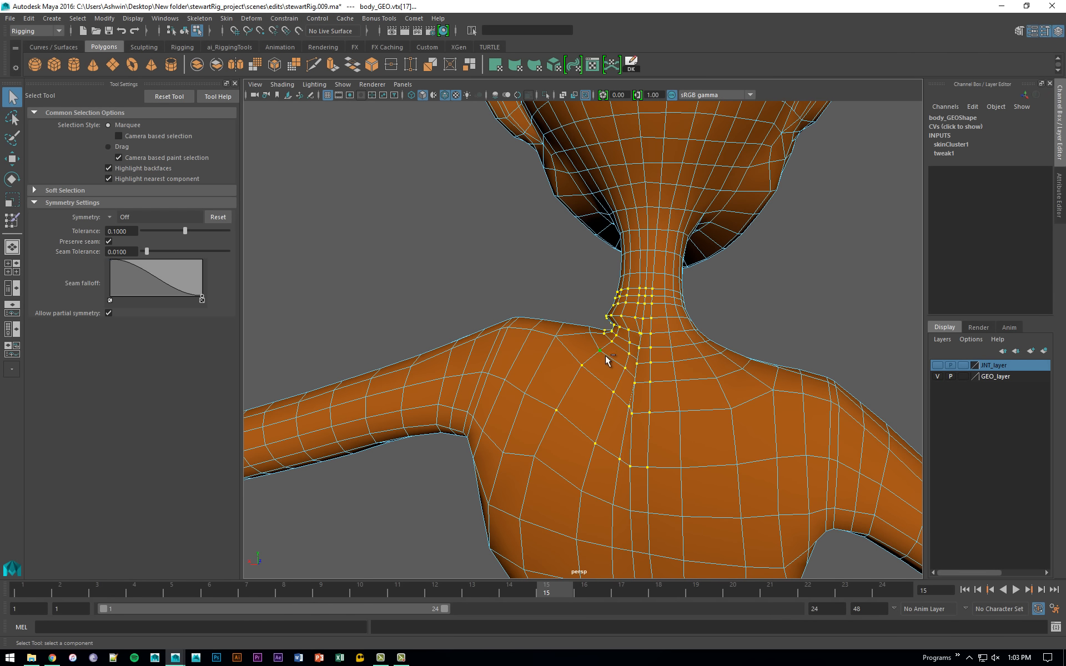
pyautogui.keyDown('alt'); pyautogui.moveTo(566, 408); pyautogui.dragTo(622, 371); pyautogui.keyUp('alt')
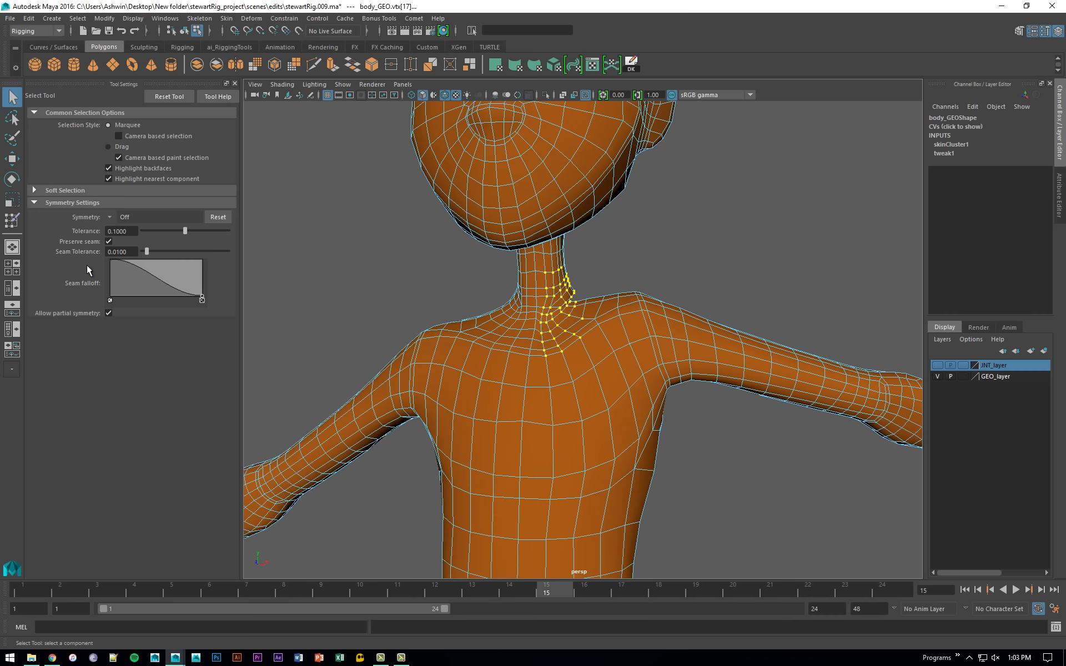
# Flood C_chest_JNT on the neck-base selection with Replace at opacity 0.0388 and value 1 four times, and check playback around frame 15.
pyautogui.click(12, 221)
pyautogui.click(94, 166)
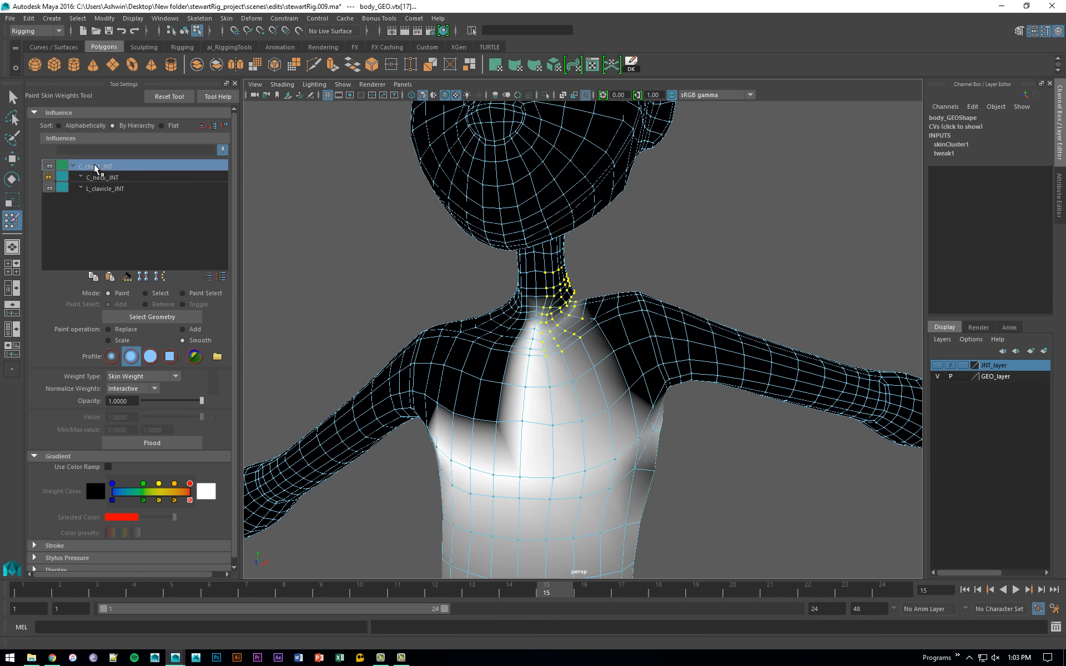
pyautogui.click(145, 329)
pyautogui.moveTo(146, 401); pyautogui.dragTo(145, 401)
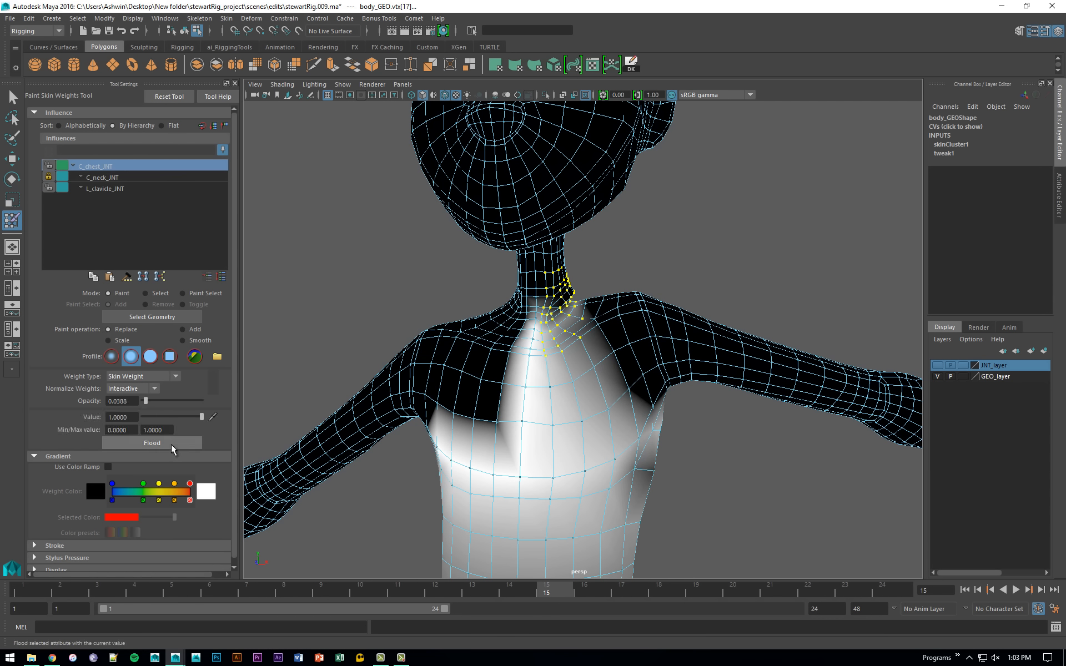
pyautogui.click(171, 444)
pyautogui.click(171, 444)
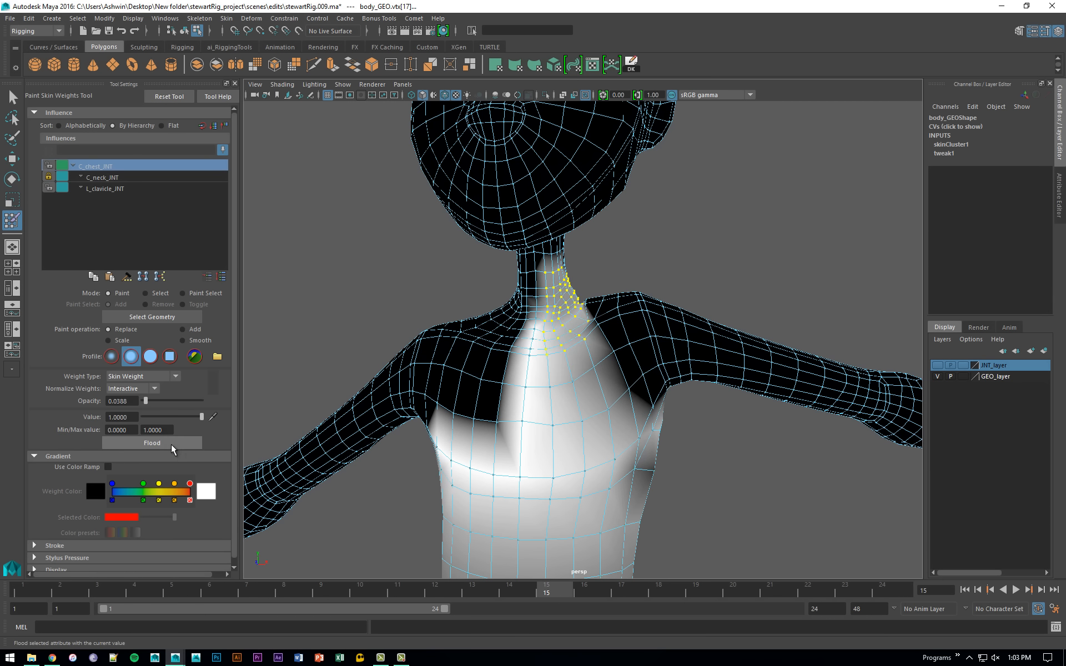
pyautogui.click(171, 444)
pyautogui.click(171, 444)
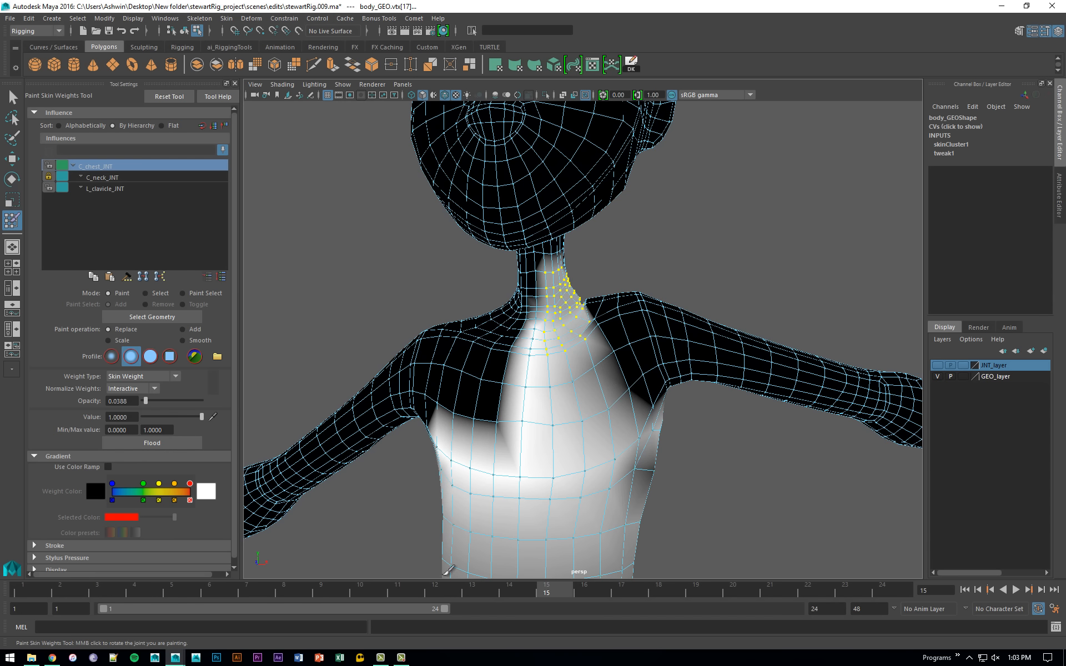
pyautogui.hotkey('alt', 'v')
pyautogui.click(538, 591)
# Select the vertices around the left neck-shoulder crease and repeatedly flood L_clavicle_JNT with Smooth, raising the opacity to 1.
pyautogui.keyDown('alt'); pyautogui.moveTo(628, 360); pyautogui.dragTo(673, 334, button='right'); pyautogui.keyUp('alt')
pyautogui.press('q')
pyautogui.moveTo(623, 273)
pyautogui.keyDown('alt'); pyautogui.mouseDown()
pyautogui.moveTo(632, 283)
pyautogui.moveTo(598, 254)
pyautogui.mouseUp(); pyautogui.keyUp('alt')
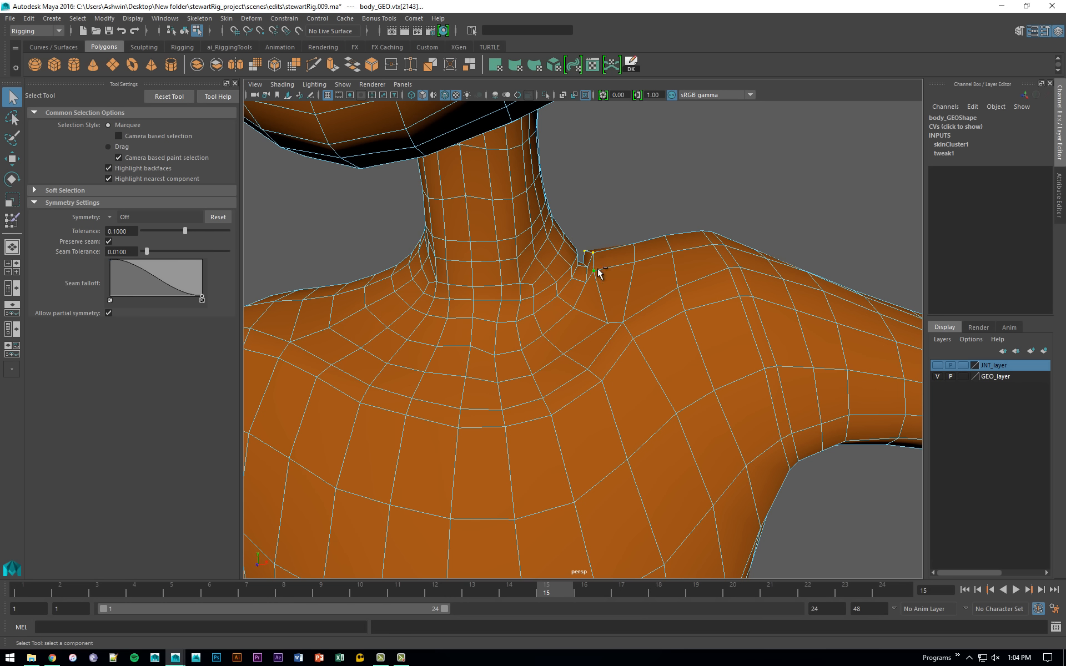
pyautogui.click(11, 220)
pyautogui.click(105, 188)
pyautogui.click(183, 341)
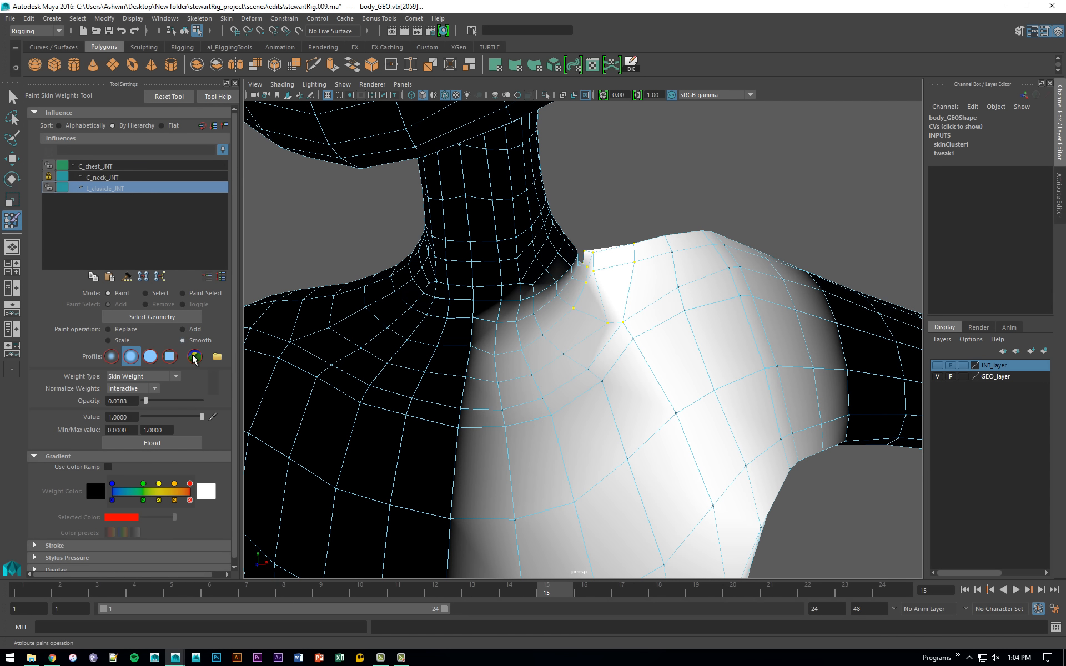
pyautogui.click(183, 441)
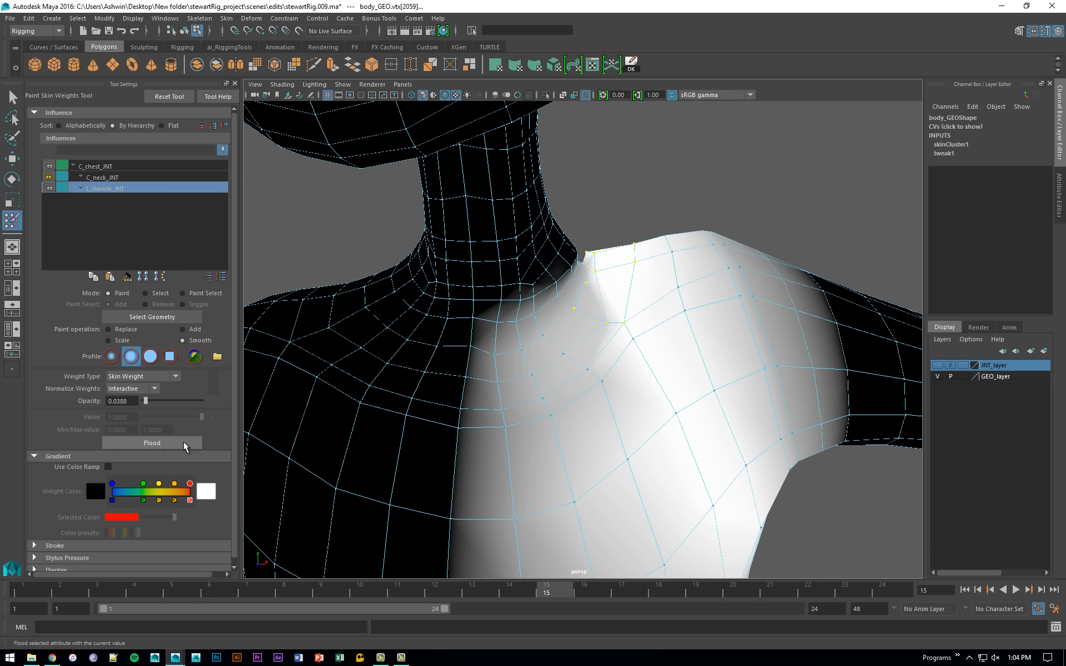
pyautogui.click(184, 442)
pyautogui.moveTo(191, 401); pyautogui.dragTo(235, 404)
pyautogui.click(172, 441)
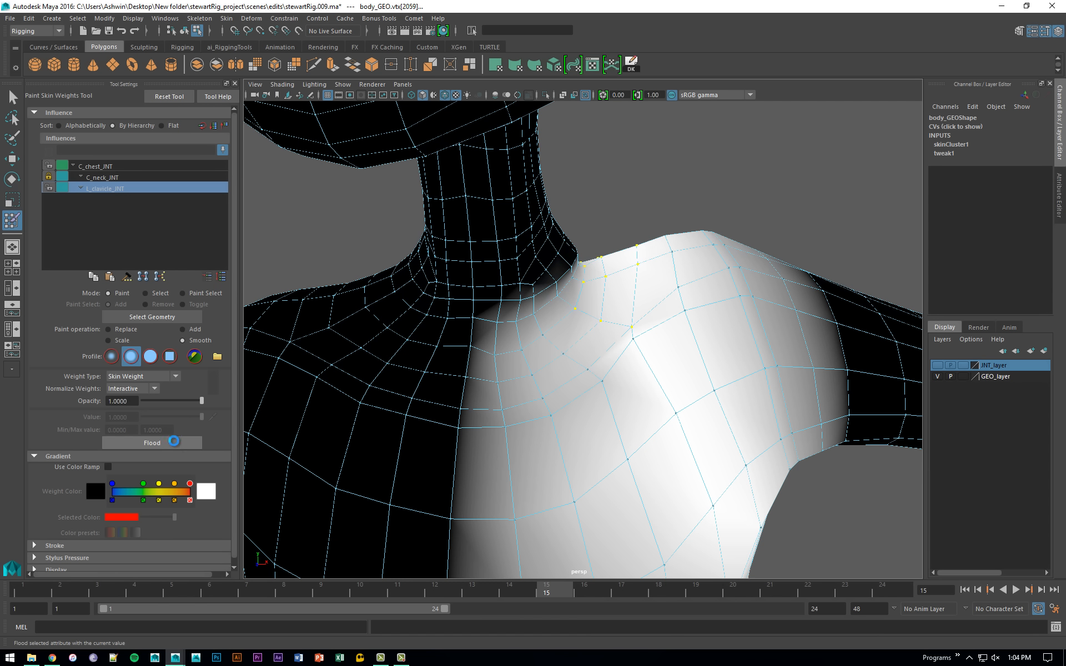
pyautogui.click(173, 440)
pyautogui.click(173, 439)
# Select the protruding vertex above the left collarbone and flood its L_clavicle_JNT weight twice with Smooth.
pyautogui.press('q')
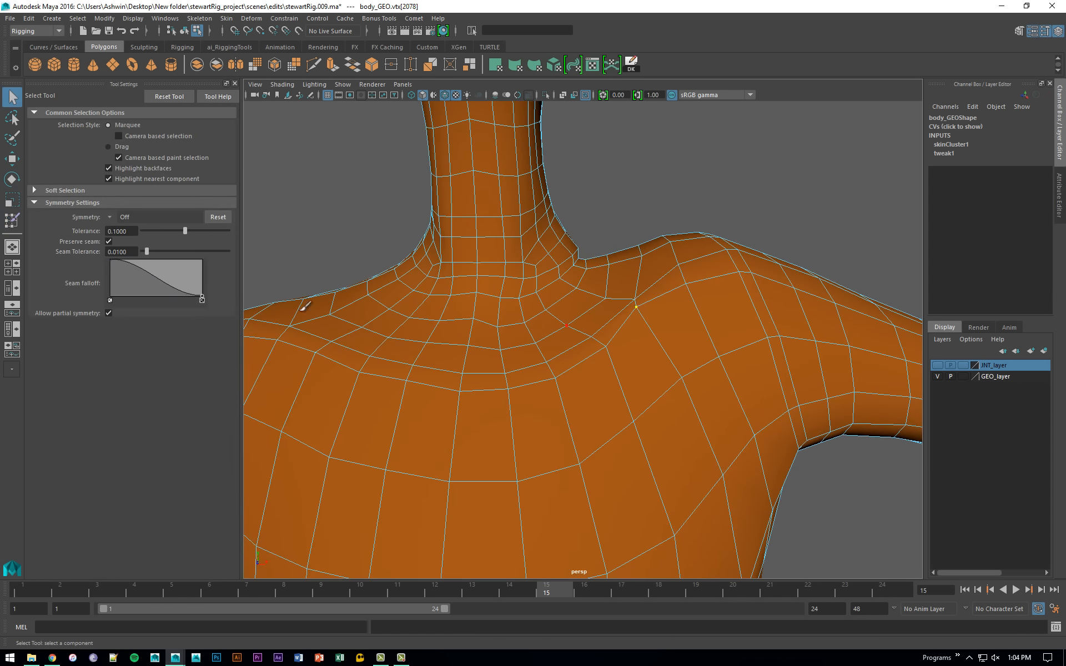
pyautogui.press('y')
pyautogui.click(171, 442)
pyautogui.click(171, 437)
# Scrub the animation back to frame 8 to check the left shoulder and neck deformation.
pyautogui.moveTo(599, 412)
pyautogui.keyDown('alt'); pyautogui.mouseDown(button='right')
pyautogui.moveTo(545, 417)
pyautogui.moveTo(471, 399)
pyautogui.mouseUp(button='right'); pyautogui.keyUp('alt')
pyautogui.keyDown('alt'); pyautogui.moveTo(587, 368); pyautogui.dragTo(678, 385, button='right'); pyautogui.keyUp('alt')
pyautogui.press('q')
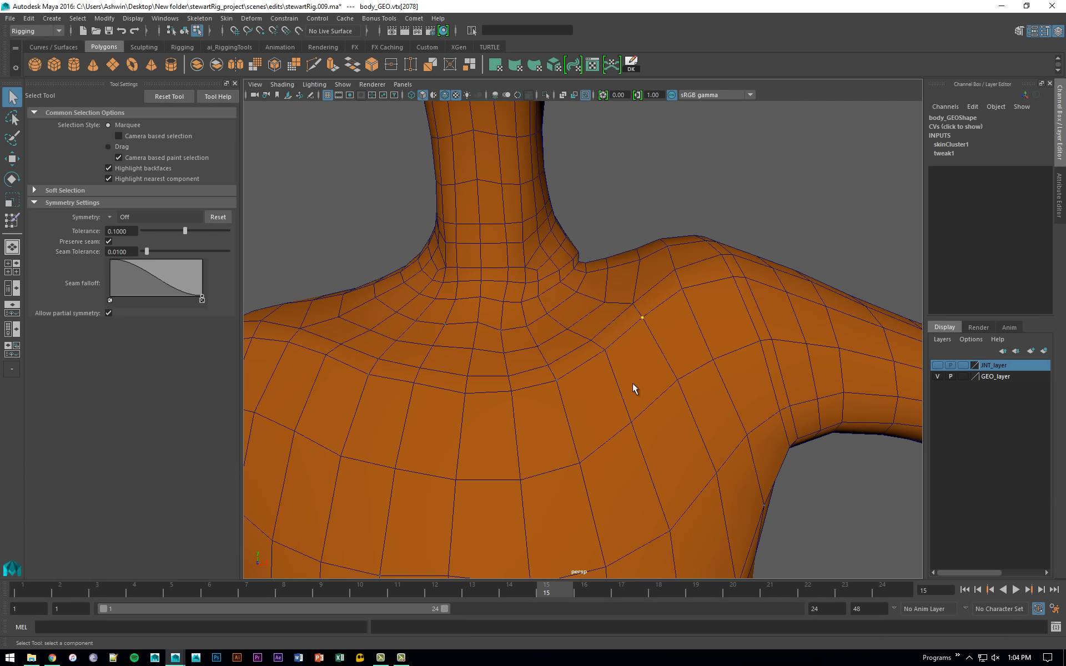
pyautogui.moveTo(561, 591); pyautogui.dragTo(291, 567)
# Select the vertex loop around the neck base and flood C_chest_JNT with Replace at opacity 0.0971 and value 1.
pyautogui.scroll(5, 547, 267)
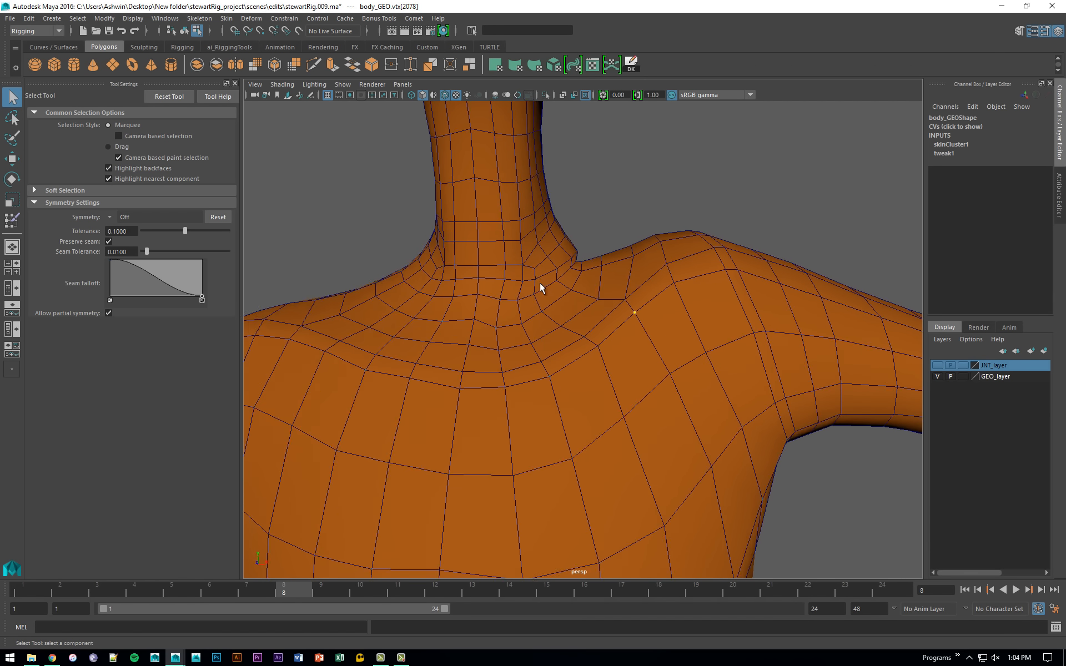
pyautogui.keyDown('shift'); pyautogui.doubleClick(560, 242); pyautogui.keyUp('shift')
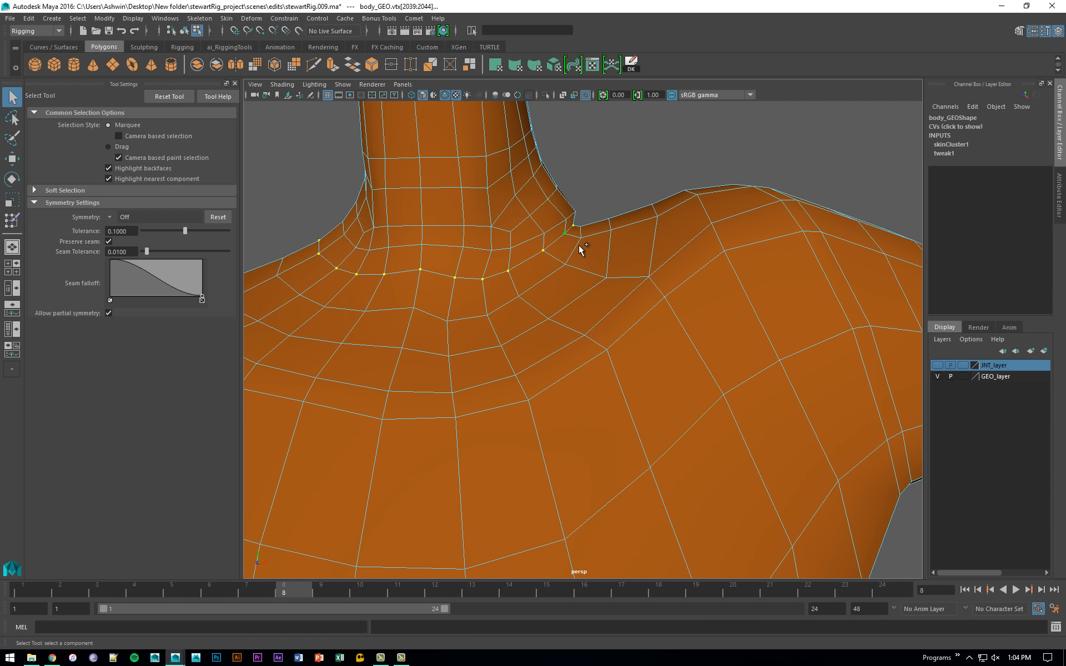
pyautogui.keyDown('alt'); pyautogui.moveTo(578, 245); pyautogui.dragTo(512, 260); pyautogui.keyUp('alt')
pyautogui.click(12, 221)
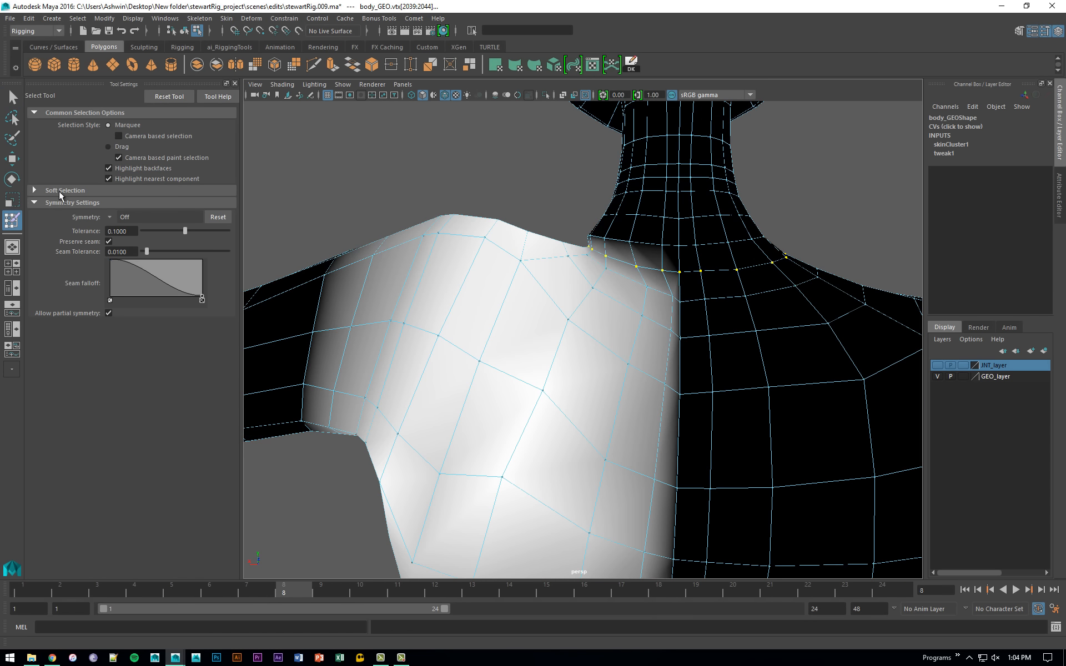
pyautogui.click(105, 166)
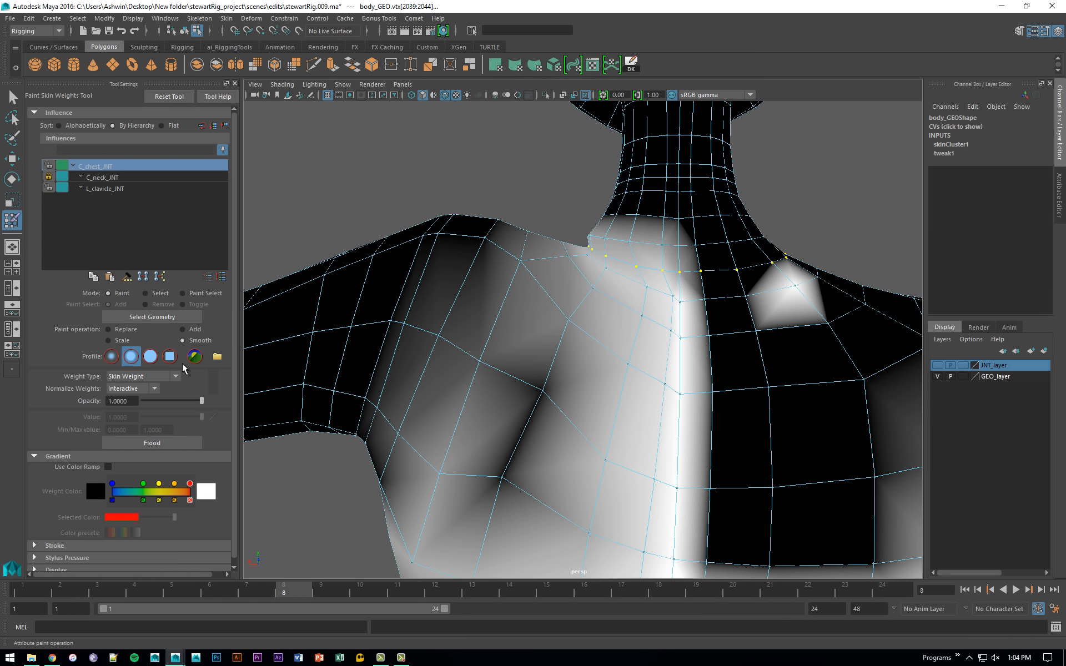
pyautogui.click(126, 329)
pyautogui.click(149, 399)
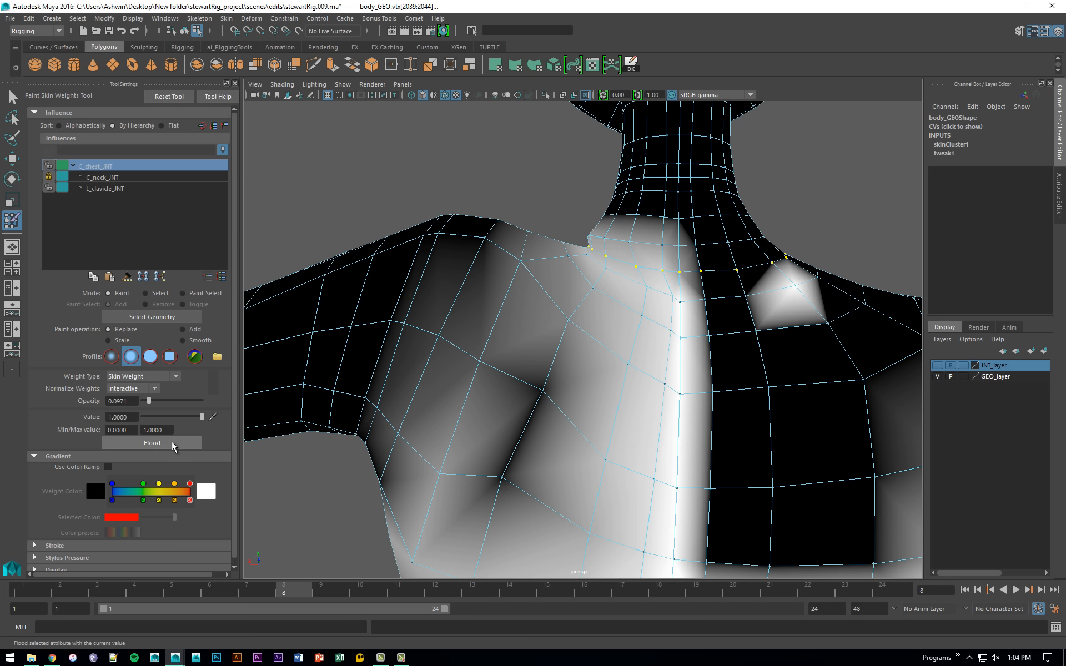
pyautogui.click(171, 442)
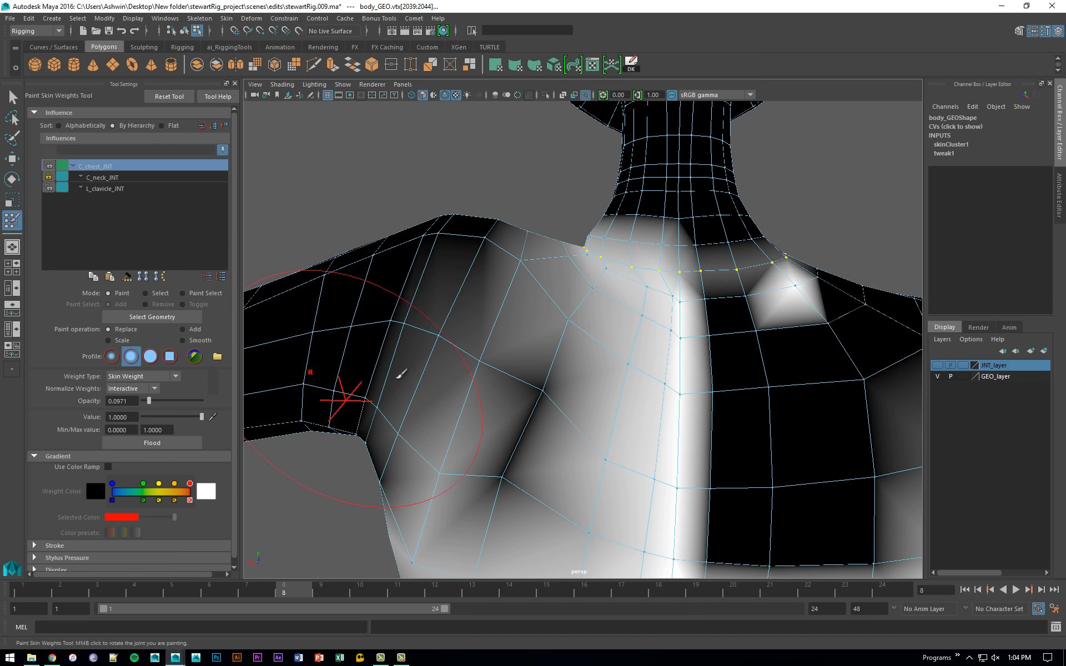
# Inspect the neck-base loop from front and back, try another Replace flood of C_chest_JNT, and undo it.
pyautogui.scroll(-6, 616, 314)
pyautogui.moveTo(519, 275)
pyautogui.keyDown('alt'); pyautogui.mouseDown()
pyautogui.moveTo(624, 276)
pyautogui.moveTo(671, 252)
pyautogui.mouseUp(); pyautogui.keyUp('alt')
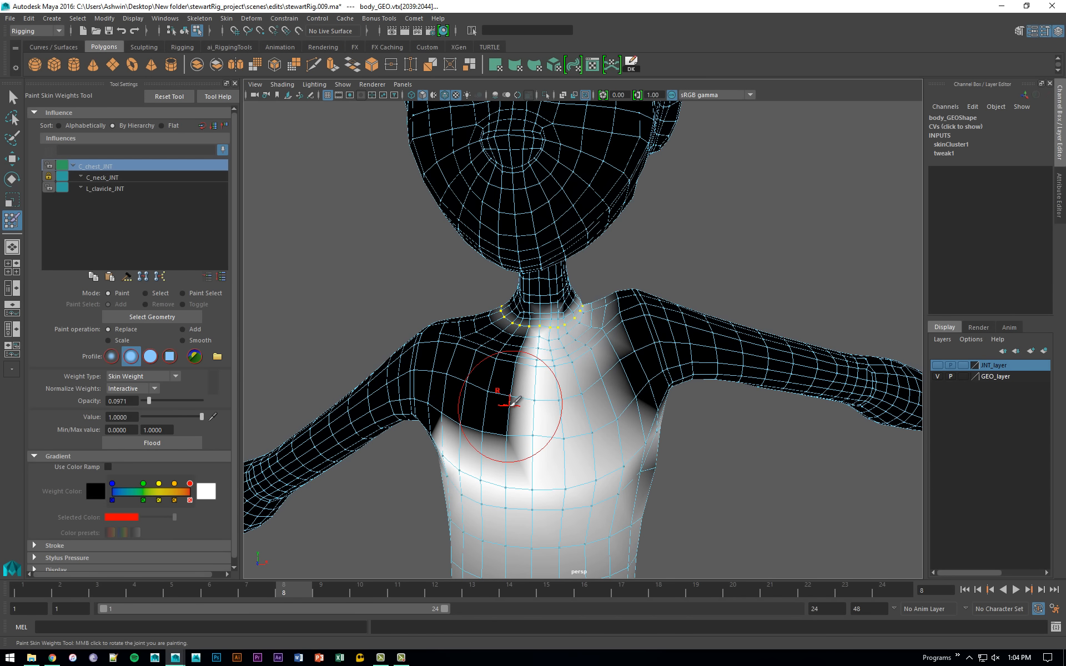
pyautogui.keyDown('alt'); pyautogui.moveTo(533, 397); pyautogui.dragTo(825, 421); pyautogui.keyUp('alt')
pyautogui.keyDown('alt'); pyautogui.moveTo(723, 375); pyautogui.dragTo(719, 385, button='middle'); pyautogui.keyUp('alt')
pyautogui.keyDown('alt'); pyautogui.moveTo(668, 388); pyautogui.dragTo(716, 421, button='right'); pyautogui.keyUp('alt')
pyautogui.keyDown('alt'); pyautogui.moveTo(688, 423); pyautogui.dragTo(679, 447); pyautogui.keyUp('alt')
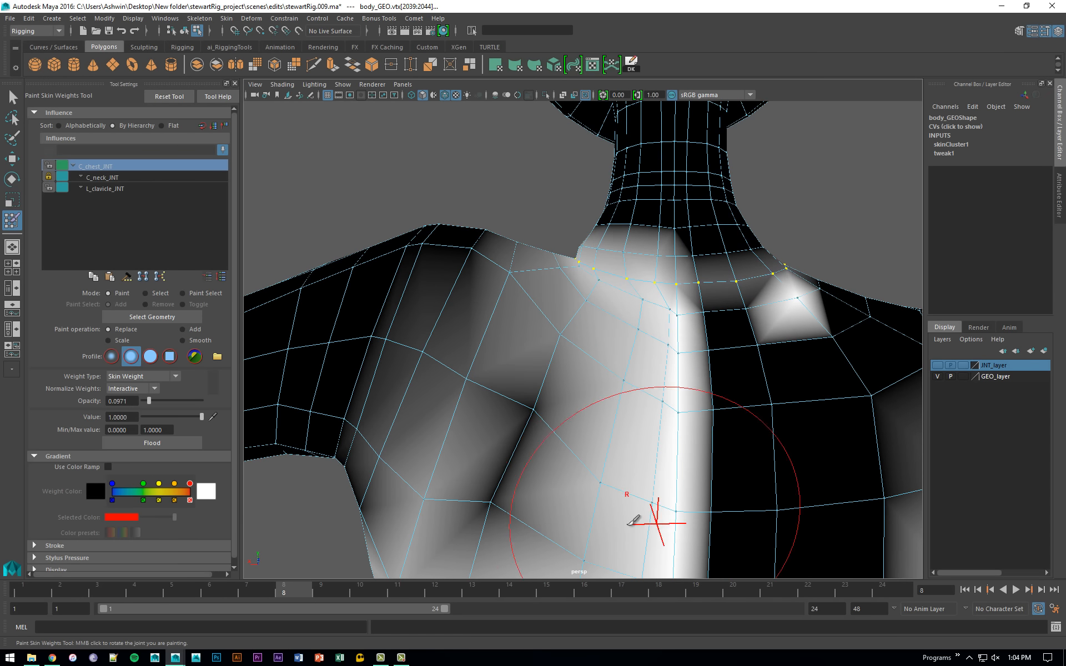
pyautogui.click(161, 442)
pyautogui.keyDown('alt'); pyautogui.moveTo(469, 369); pyautogui.dragTo(828, 357); pyautogui.keyUp('alt')
pyautogui.hotkey('ctrl', 'z')
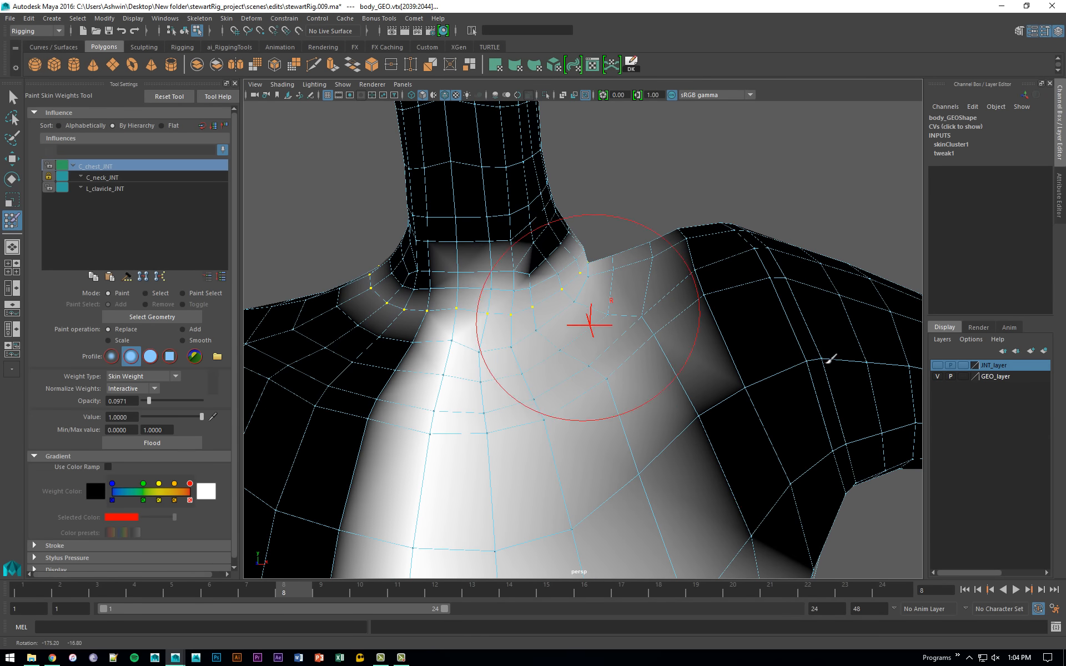
# Select six vertices on the left upper back beside the neck and repeatedly flood L_clavicle_JNT with Smooth at opacity 1.
pyautogui.moveTo(764, 320)
pyautogui.keyDown('alt'); pyautogui.mouseDown()
pyautogui.moveTo(697, 303)
pyautogui.moveTo(483, 307)
pyautogui.moveTo(492, 322)
pyautogui.moveTo(573, 325)
pyautogui.mouseUp(); pyautogui.keyUp('alt')
pyautogui.press('q')
pyautogui.keyDown('shift'); pyautogui.click(631, 305); pyautogui.keyUp('shift')
pyautogui.keyDown('shift'); pyautogui.click(625, 333); pyautogui.keyUp('shift')
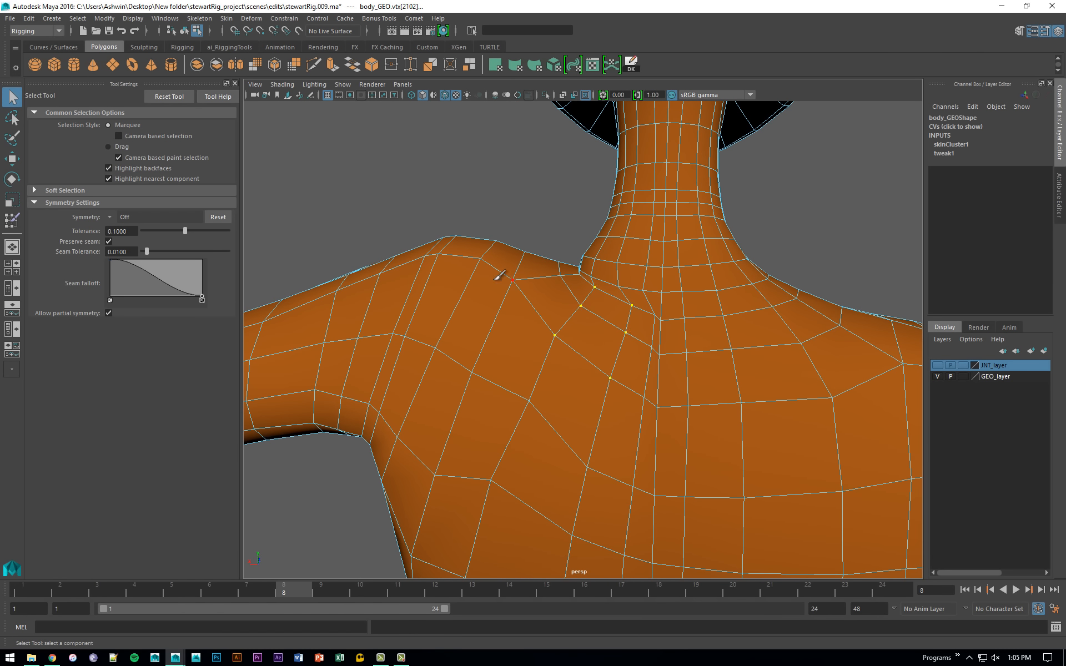
pyautogui.press('y')
pyautogui.click(102, 189)
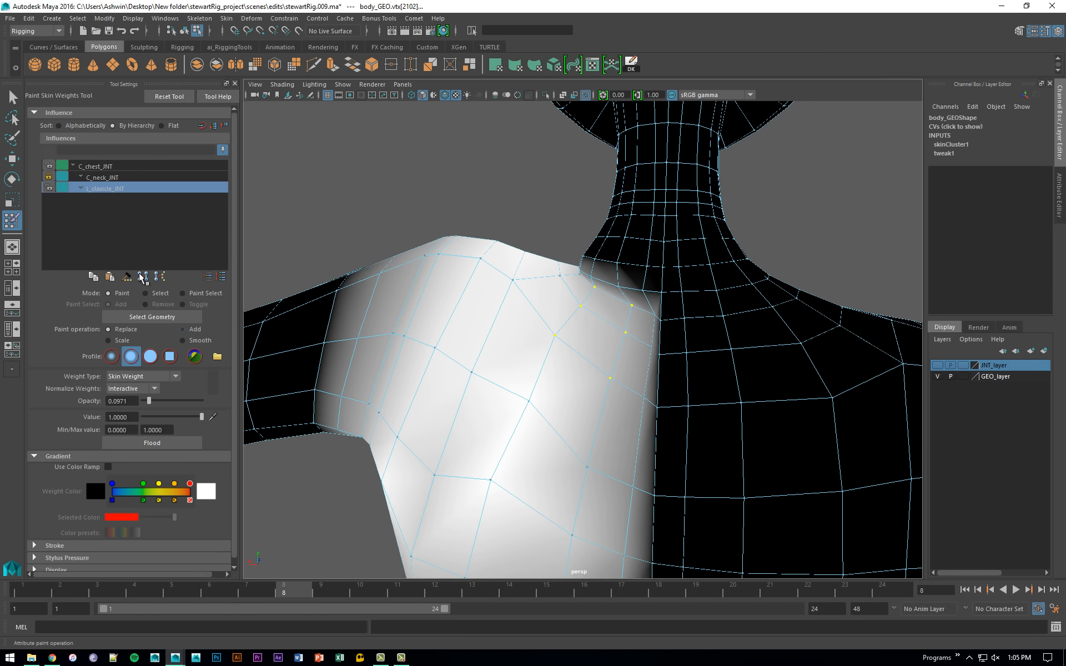
pyautogui.click(188, 438)
pyautogui.click(187, 438)
pyautogui.moveTo(195, 400); pyautogui.dragTo(203, 400)
pyautogui.click(186, 441)
pyautogui.click(185, 441)
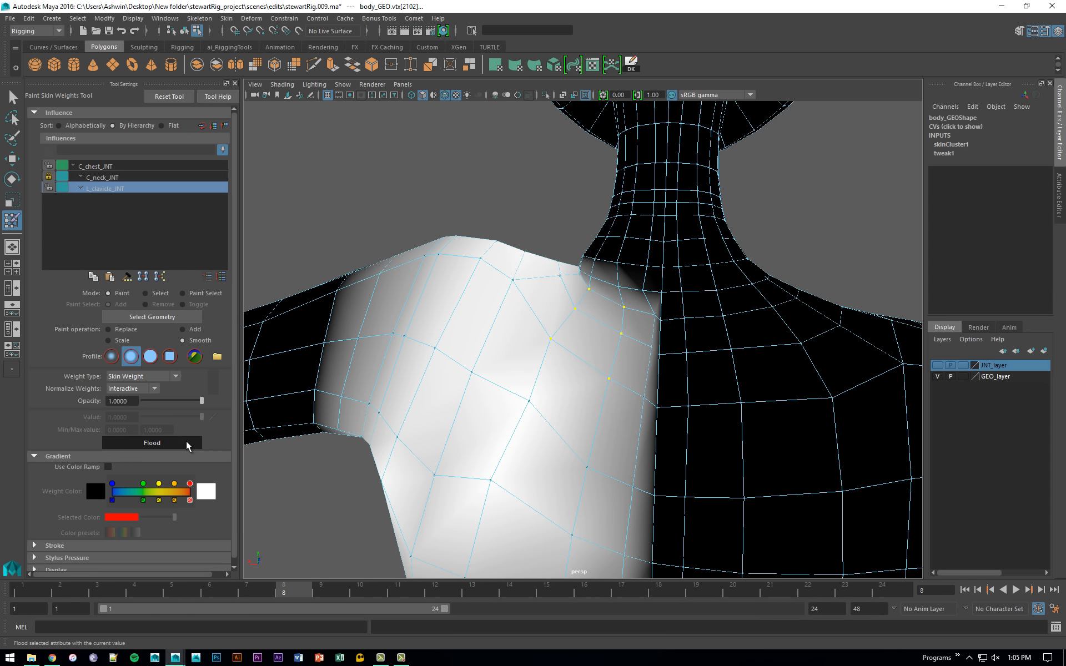
# Select the four-vertex column next to the spine below the neck and flood its L_clavicle_JNT weights with Smooth three times.
pyautogui.press('q')
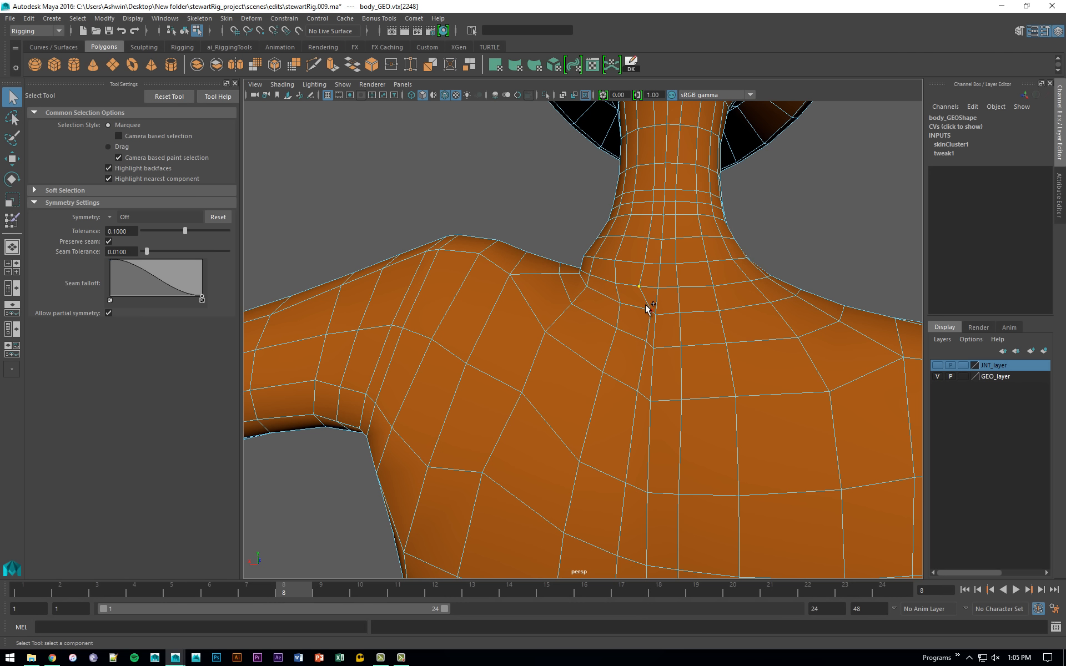
pyautogui.press('y')
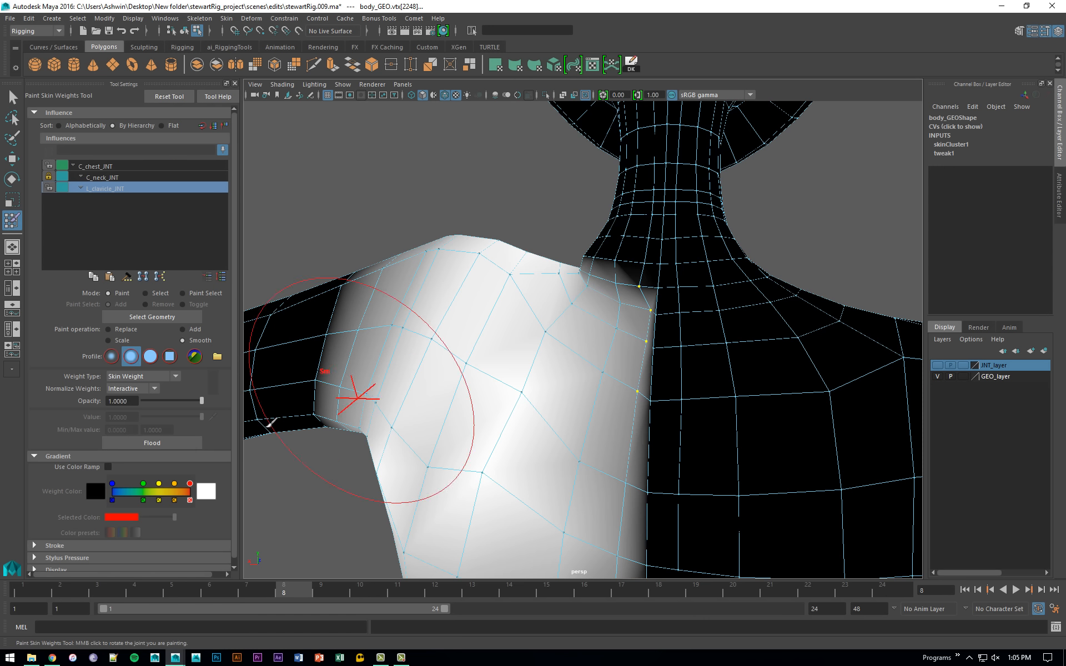
pyautogui.click(162, 445)
pyautogui.click(162, 445)
pyautogui.click(162, 445)
# Select the neighbouring five-vertex column toward the left shoulder blade and flood its L_clavicle_JNT weights with Smooth.
pyautogui.press('q')
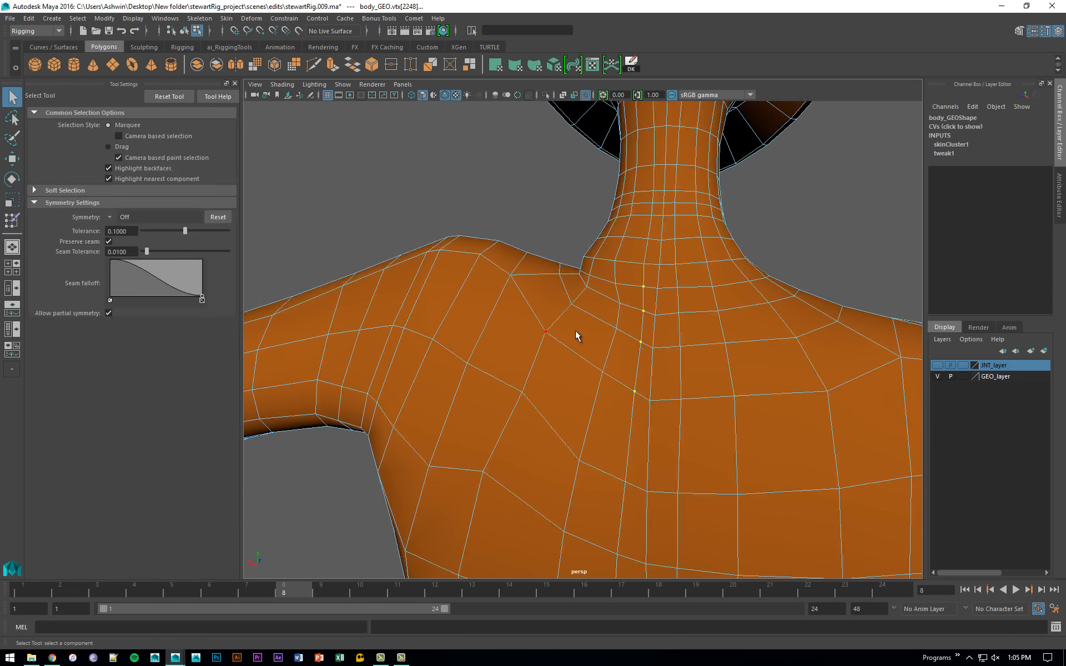
pyautogui.hotkey('ctrl', 'z')
pyautogui.press('y')
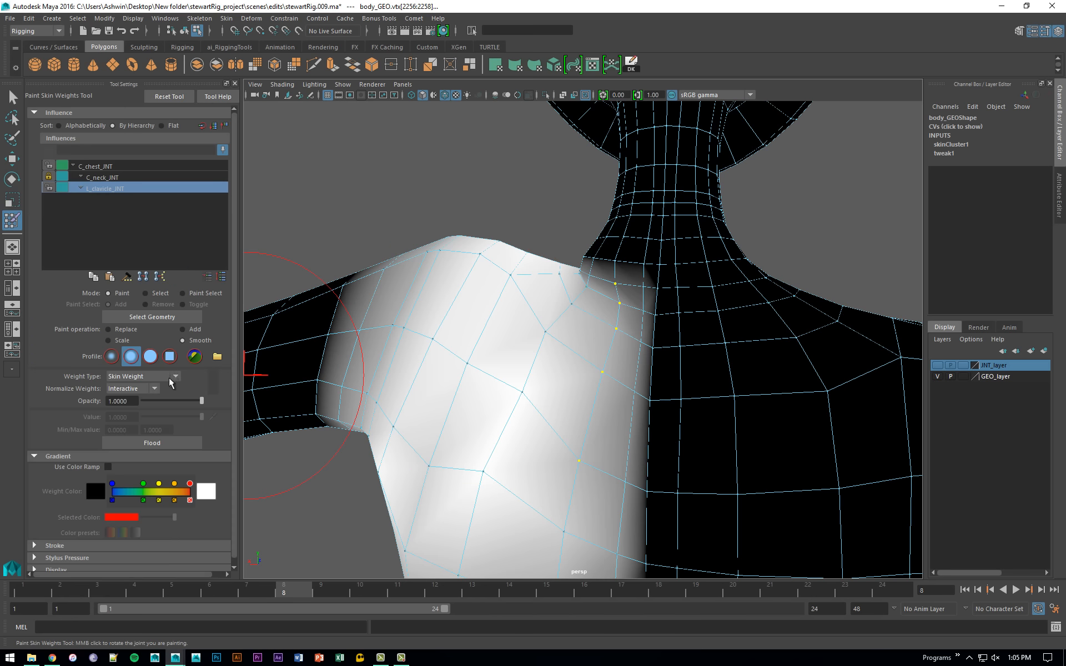
pyautogui.click(178, 440)
# Select the two vertex columns running down from the left shoulder over the shoulder blade and flood L_clavicle_JNT with Smooth.
pyautogui.moveTo(647, 374)
pyautogui.keyDown('alt'); pyautogui.mouseDown()
pyautogui.moveTo(604, 382)
pyautogui.moveTo(606, 311)
pyautogui.mouseUp(); pyautogui.keyUp('alt')
pyautogui.press('q')
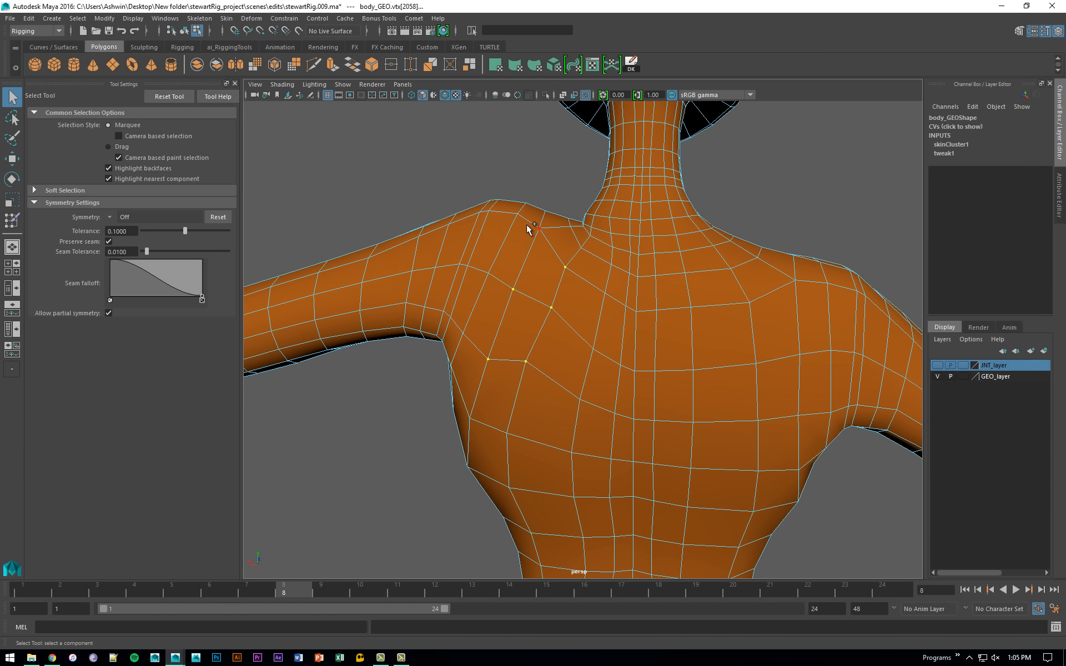
pyautogui.keyDown('shift'); pyautogui.click(543, 245); pyautogui.keyUp('shift')
pyautogui.keyDown('alt'); pyautogui.moveTo(588, 374); pyautogui.dragTo(444, 327, button='right'); pyautogui.keyUp('alt')
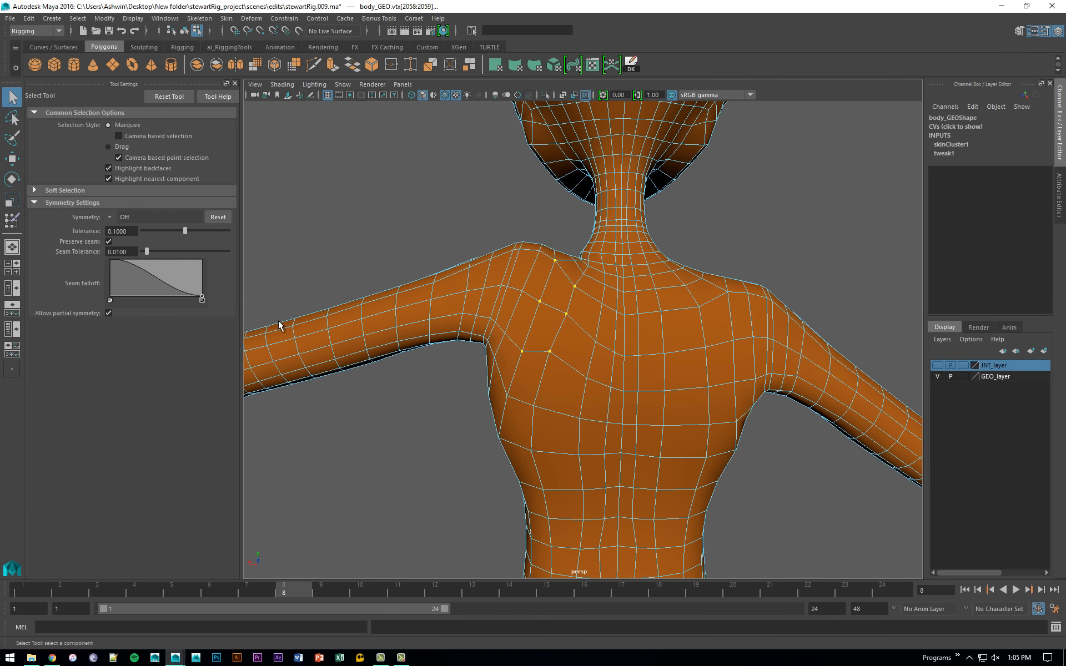
pyautogui.press('y')
pyautogui.click(156, 443)
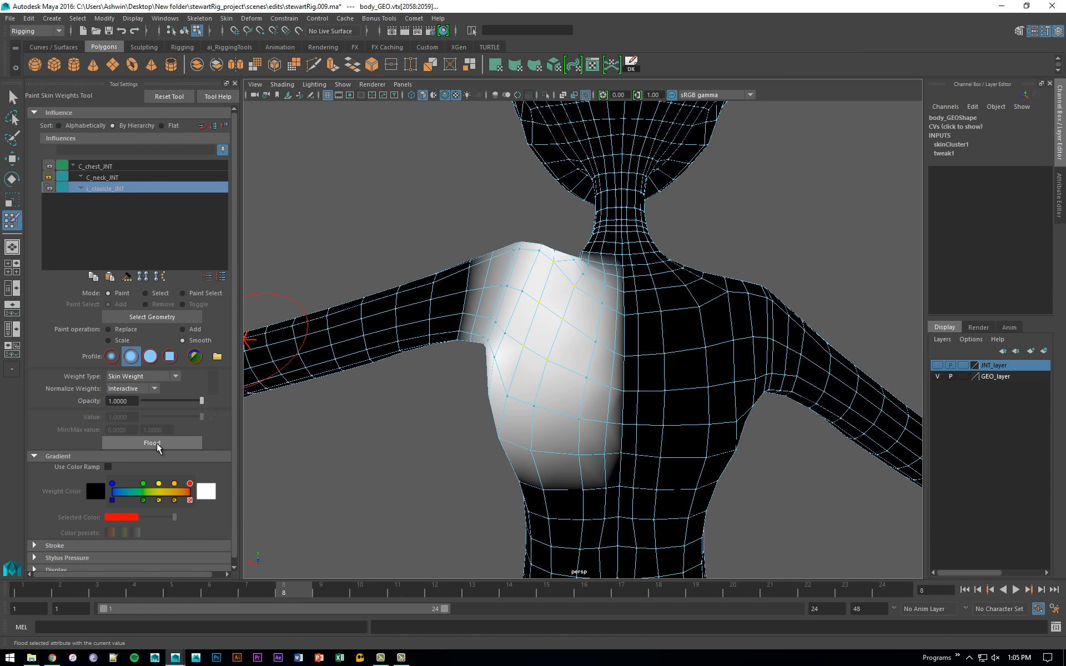
# Select the two vertices at the lower edge of the left shoulder blade and smooth their L_clavicle_JNT weights.
pyautogui.moveTo(536, 358)
pyautogui.keyDown('alt'); pyautogui.mouseDown()
pyautogui.moveTo(543, 428)
pyautogui.moveTo(514, 416)
pyautogui.moveTo(514, 395)
pyautogui.mouseUp(); pyautogui.keyUp('alt')
pyautogui.press('q')
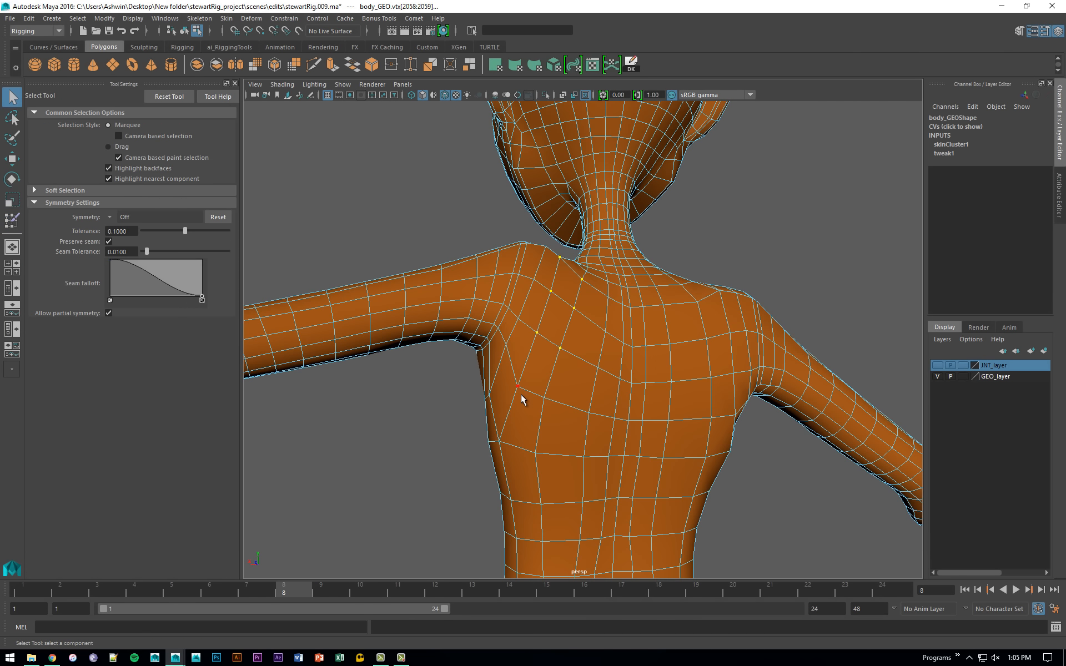
pyautogui.press('y')
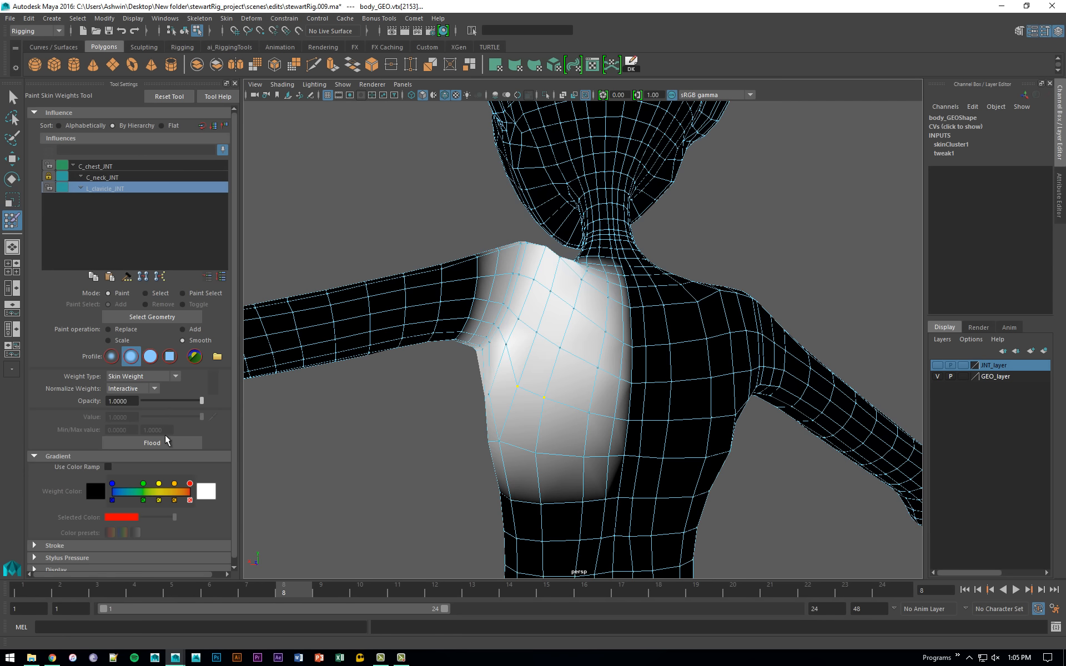
pyautogui.press('q')
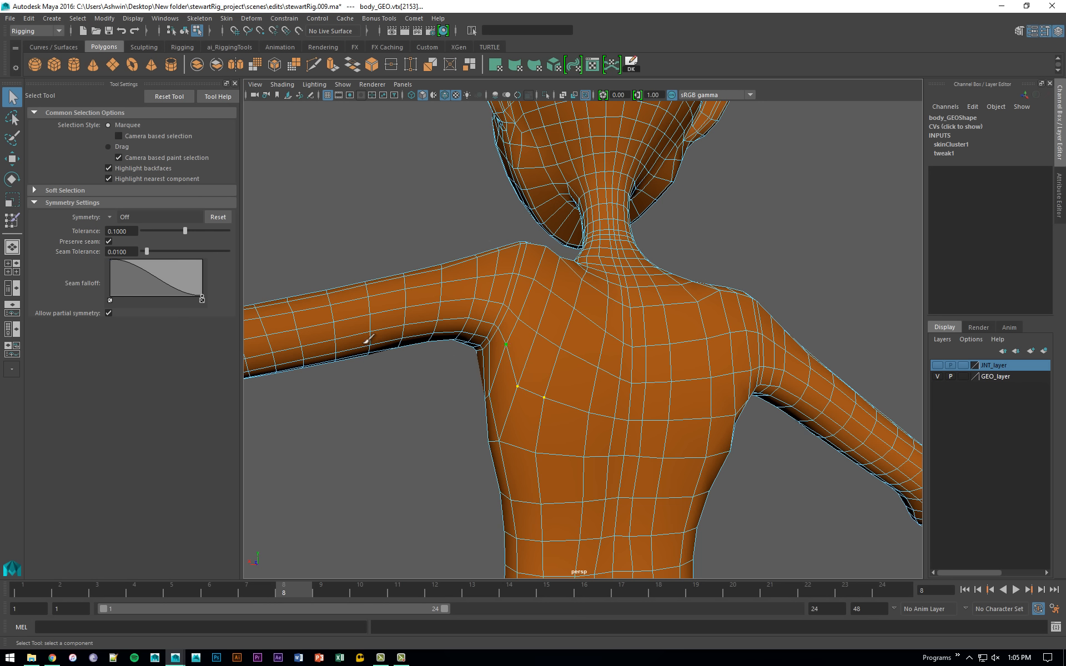
# Smooth the L_clavicle_JNT weights of the selected vertices below the left armpit on the back and play the test animation from the front.
pyautogui.press('y')
pyautogui.click(181, 441)
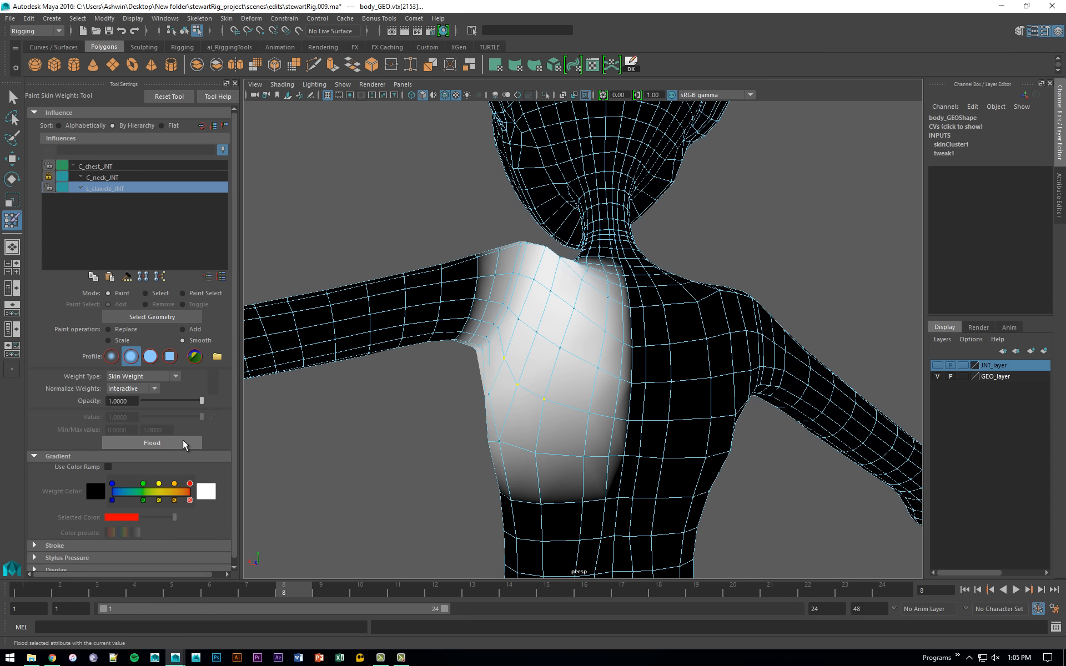
pyautogui.keyDown('alt'); pyautogui.moveTo(495, 393); pyautogui.dragTo(635, 409); pyautogui.keyUp('alt')
pyautogui.scroll(3, 655, 388)
pyautogui.scroll(2, 641, 409)
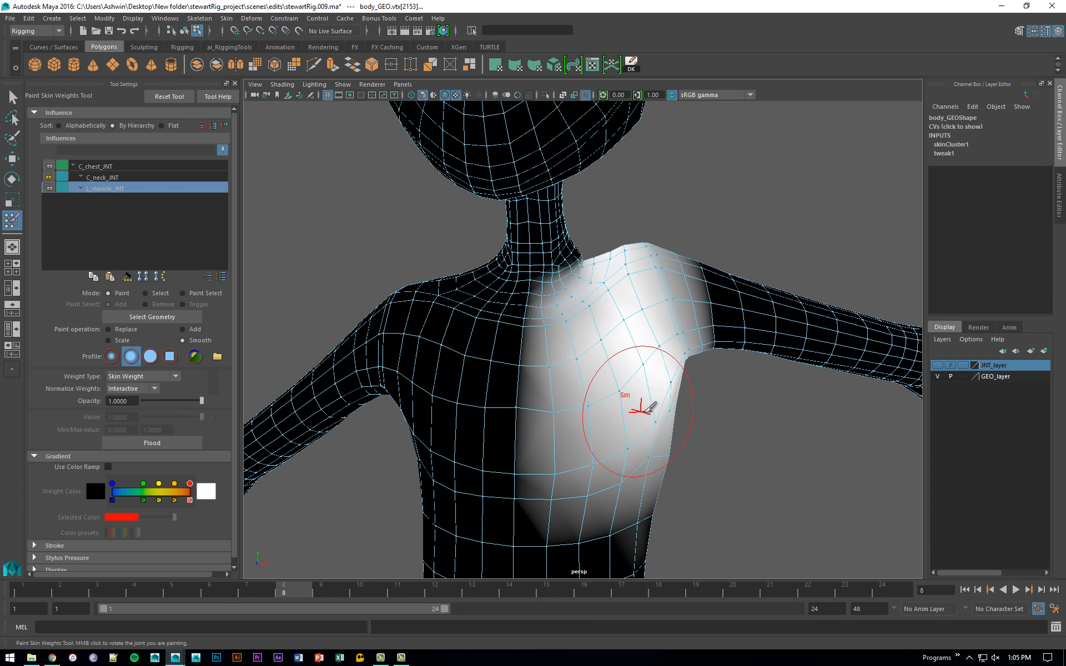
pyautogui.hotkey('alt', 'v')
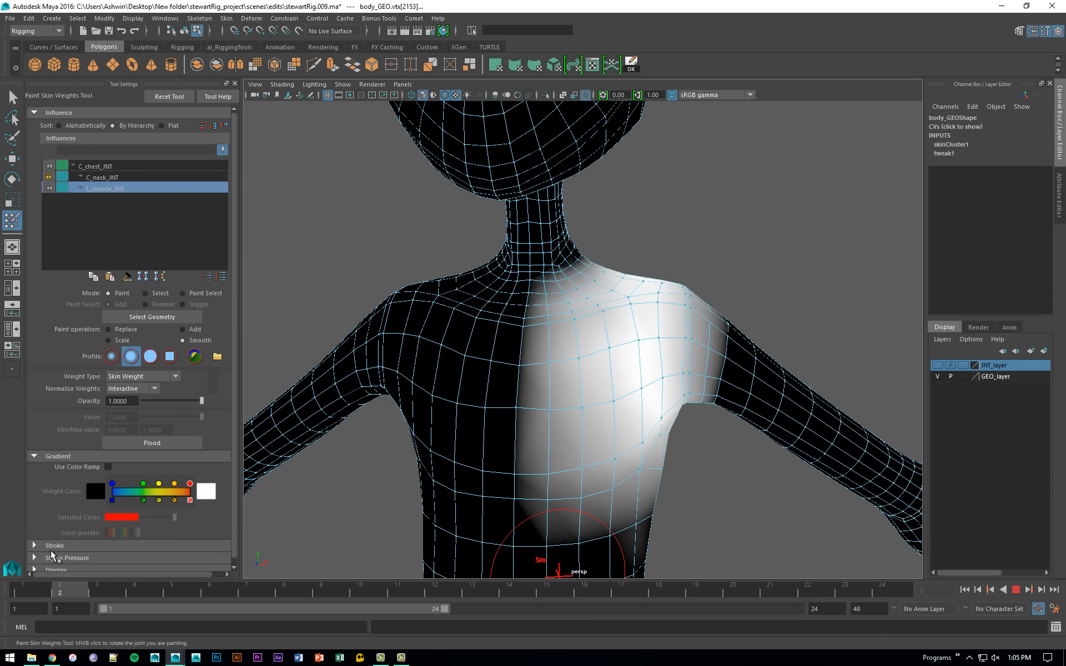
pyautogui.hotkey('alt', 'v')
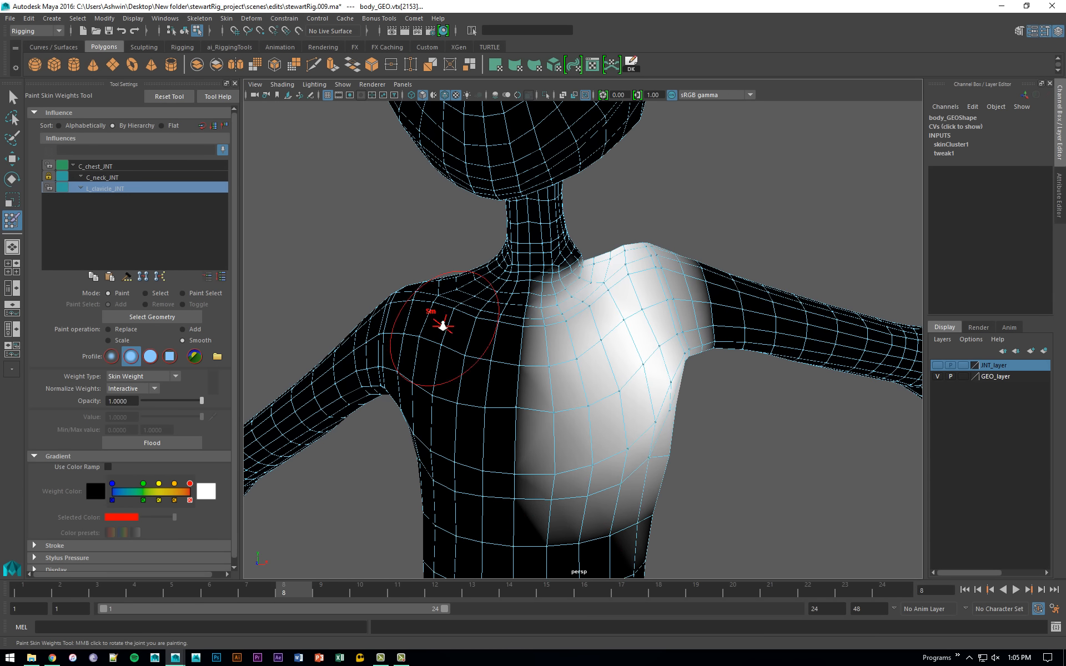
# Select the vertices at the left base of the neck and flood C_chest_JNT with Replace at opacity 0.0485 and value 1.
pyautogui.scroll(5, 571, 314)
pyautogui.press('q')
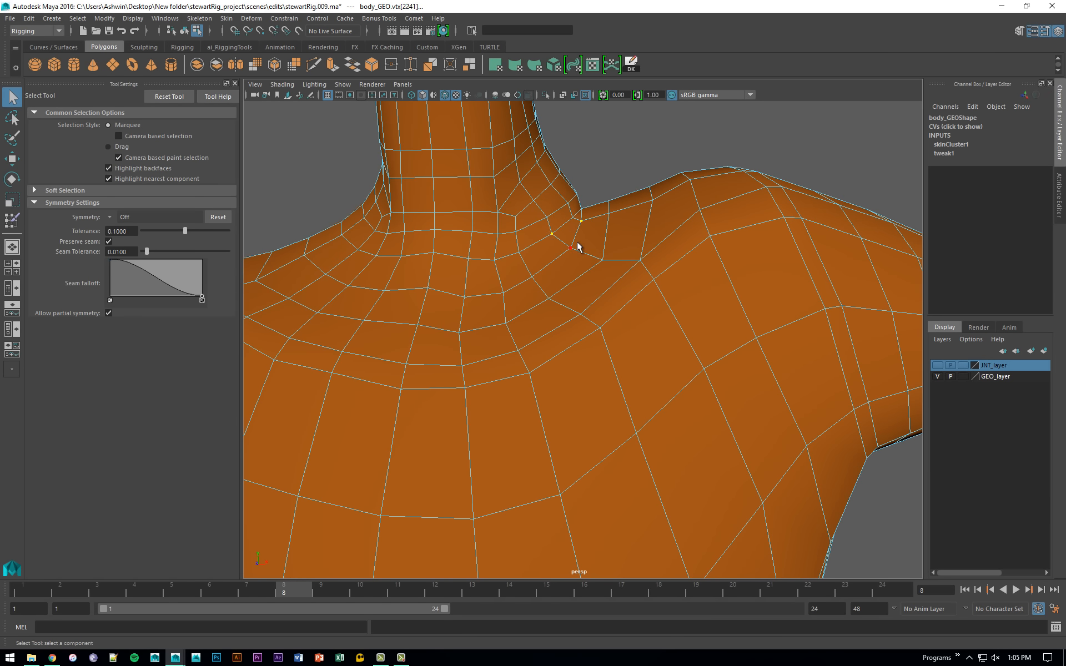
pyautogui.keyDown('shift'); pyautogui.moveTo(573, 219); pyautogui.dragTo(574, 221); pyautogui.keyUp('shift')
pyautogui.keyDown('alt'); pyautogui.moveTo(583, 225); pyautogui.dragTo(567, 242); pyautogui.keyUp('alt')
pyautogui.keyDown('shift'); pyautogui.click(509, 281); pyautogui.keyUp('shift')
pyautogui.keyDown('shift'); pyautogui.click(510, 295); pyautogui.keyUp('shift')
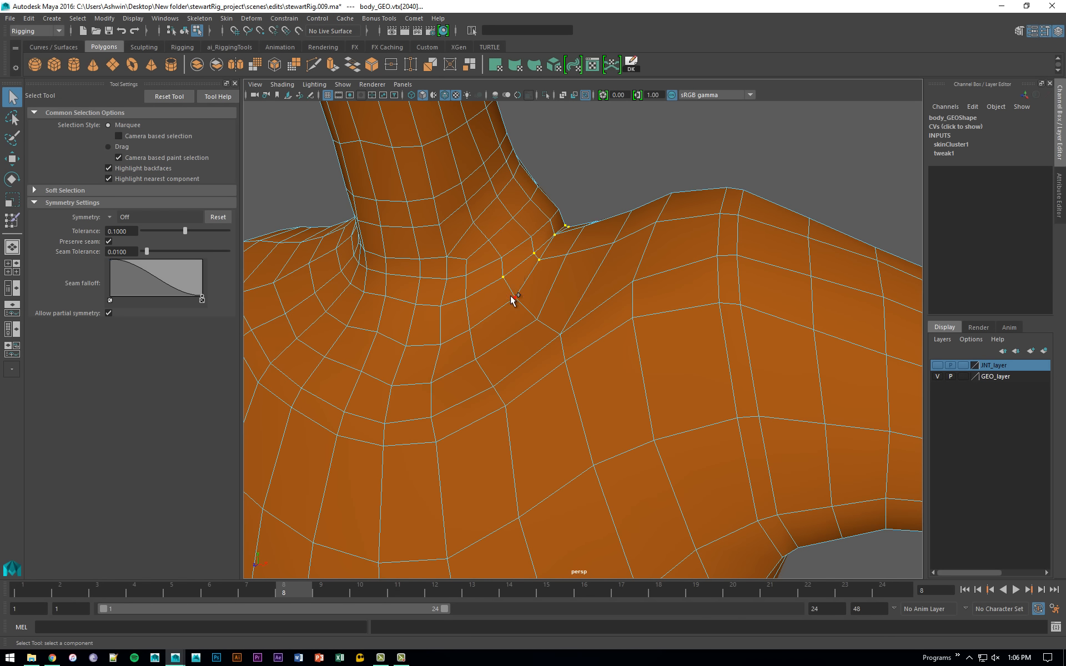
pyautogui.keyDown('alt'); pyautogui.moveTo(511, 296); pyautogui.dragTo(484, 257, button='right'); pyautogui.keyUp('alt')
pyautogui.keyDown('alt'); pyautogui.moveTo(484, 257); pyautogui.dragTo(524, 246); pyautogui.keyUp('alt')
pyautogui.keyDown('alt'); pyautogui.moveTo(524, 246); pyautogui.dragTo(549, 250, button='right'); pyautogui.keyUp('alt')
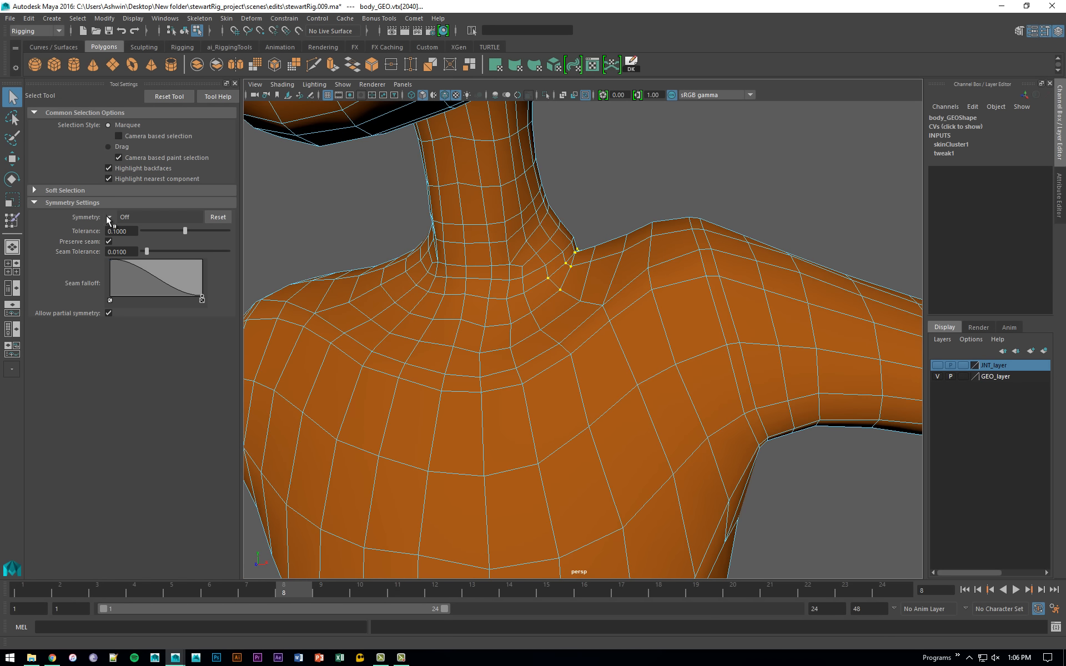
pyautogui.press('y')
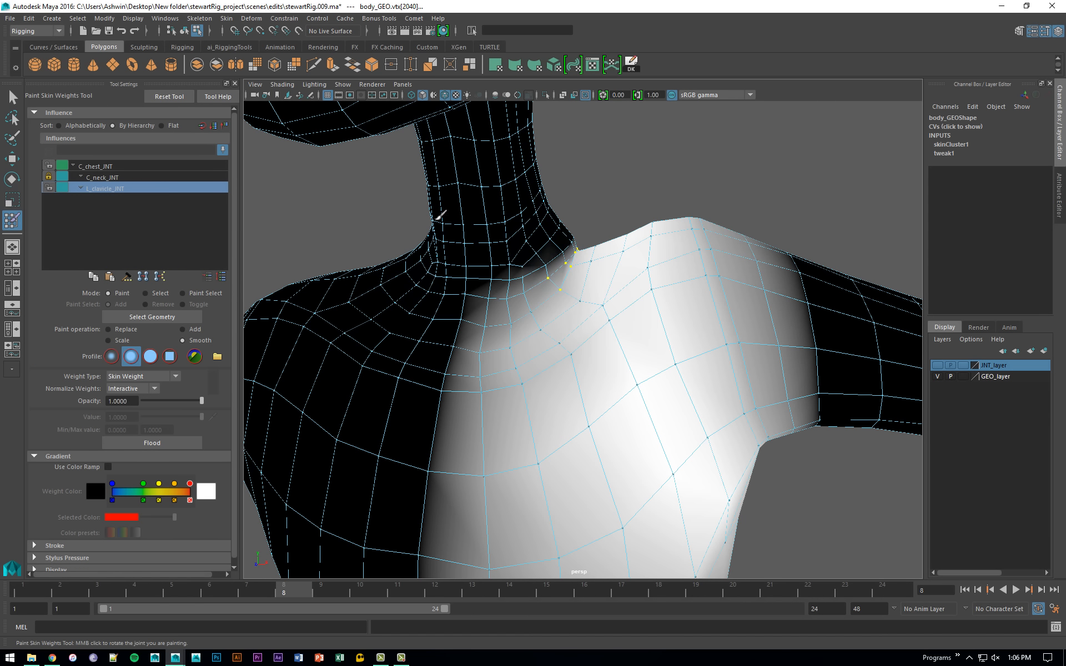
pyautogui.keyDown('alt'); pyautogui.moveTo(436, 218); pyautogui.dragTo(457, 218); pyautogui.keyUp('alt')
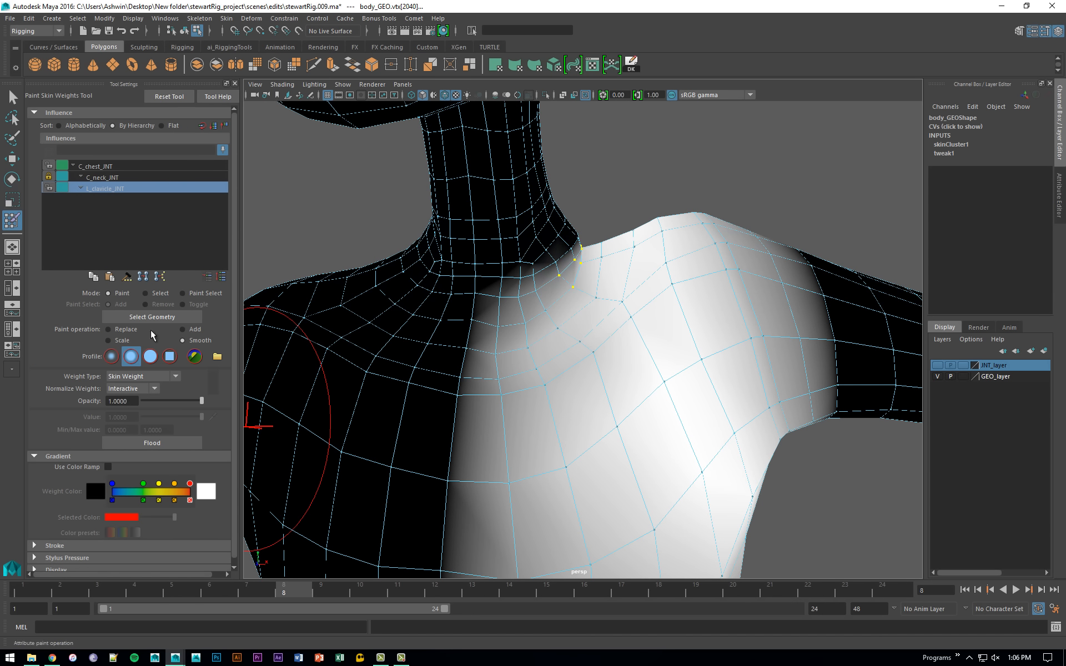
pyautogui.click(114, 165)
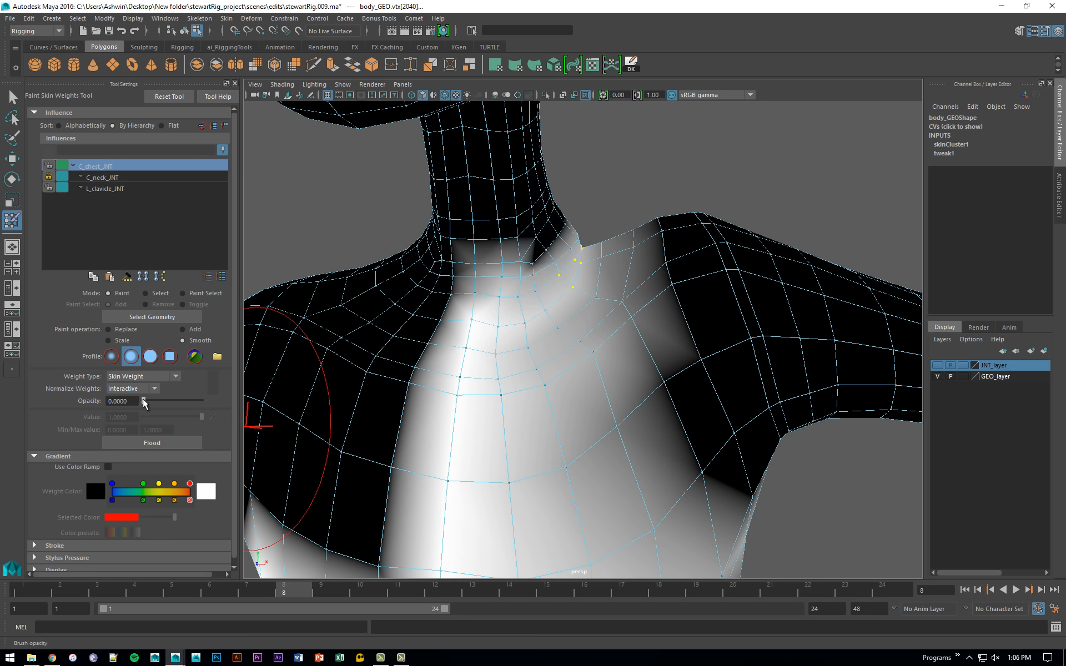
pyautogui.moveTo(144, 398); pyautogui.dragTo(146, 398)
pyautogui.click(109, 329)
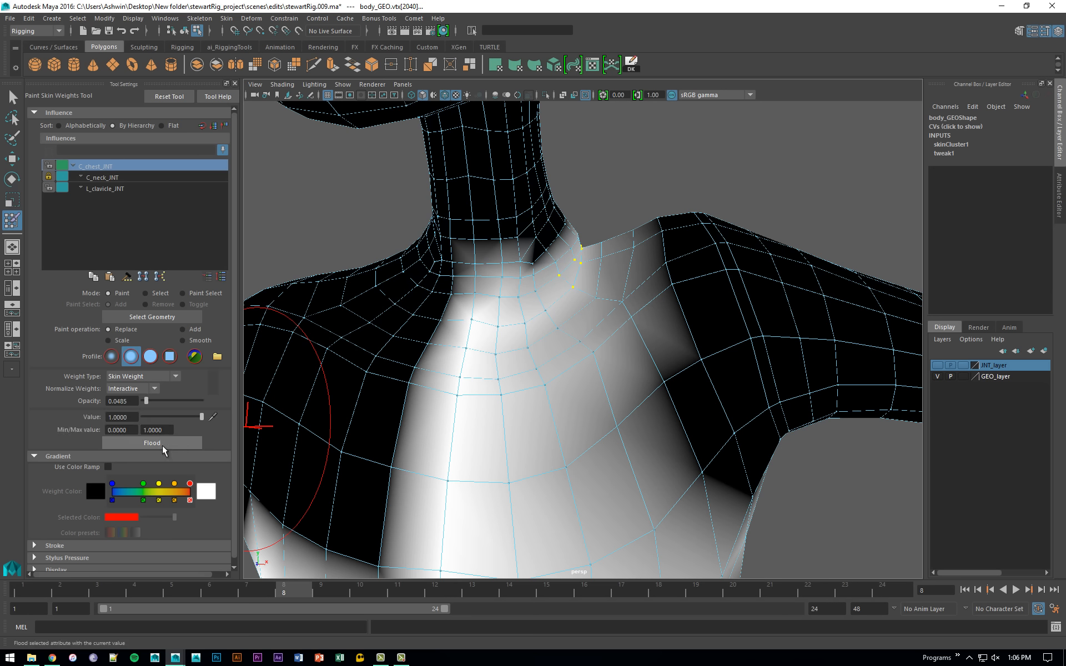
pyautogui.click(152, 443)
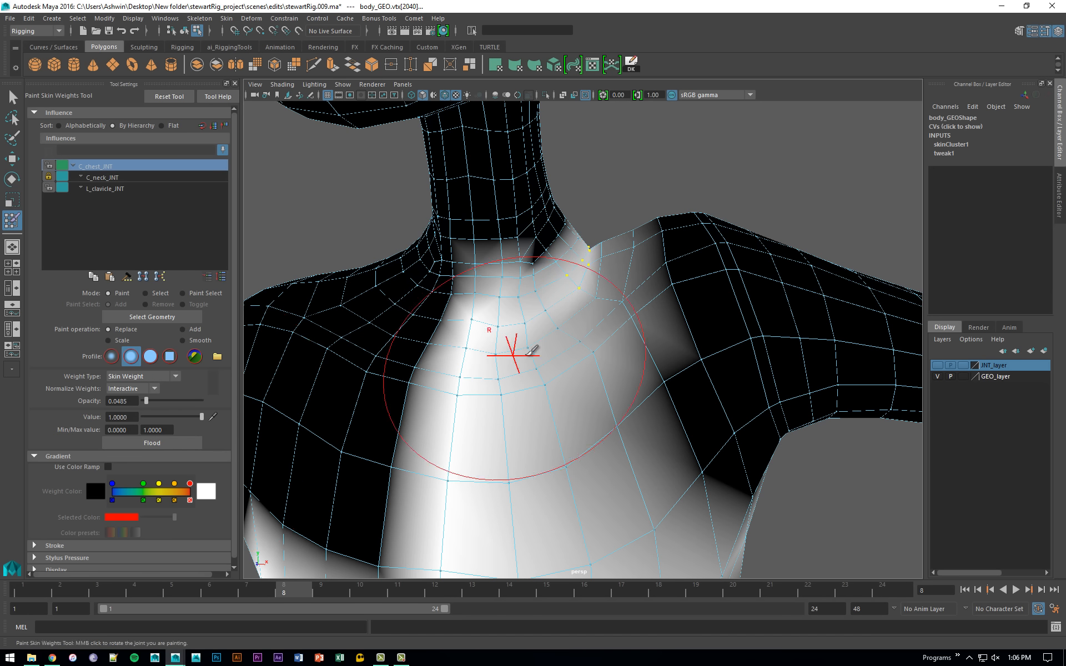
# Select the vertices between the neck base and the left shoulder and flood L_clavicle_JNT twice with Smooth at full opacity.
pyautogui.keyDown('alt'); pyautogui.moveTo(511, 353); pyautogui.dragTo(570, 338); pyautogui.keyUp('alt')
pyautogui.keyDown('alt'); pyautogui.moveTo(581, 342); pyautogui.dragTo(628, 352, button='right'); pyautogui.keyUp('alt')
pyautogui.keyDown('alt'); pyautogui.moveTo(597, 350); pyautogui.dragTo(609, 338); pyautogui.keyUp('alt')
pyautogui.press('q')
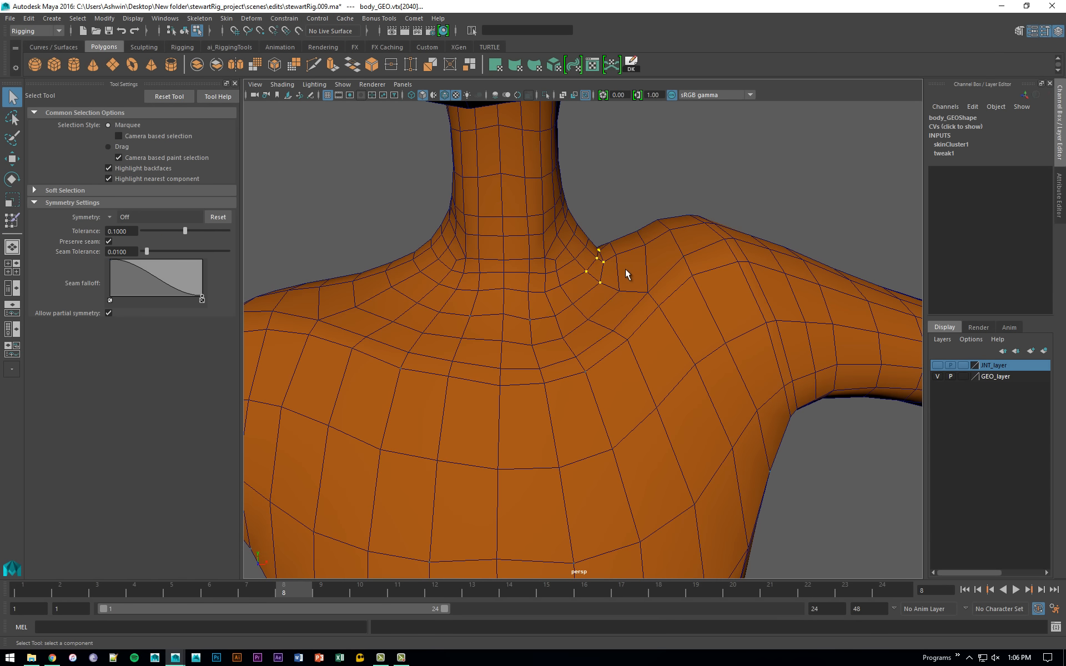
pyautogui.click(618, 249)
pyautogui.keyDown('alt'); pyautogui.moveTo(641, 230); pyautogui.dragTo(638, 250); pyautogui.keyUp('alt')
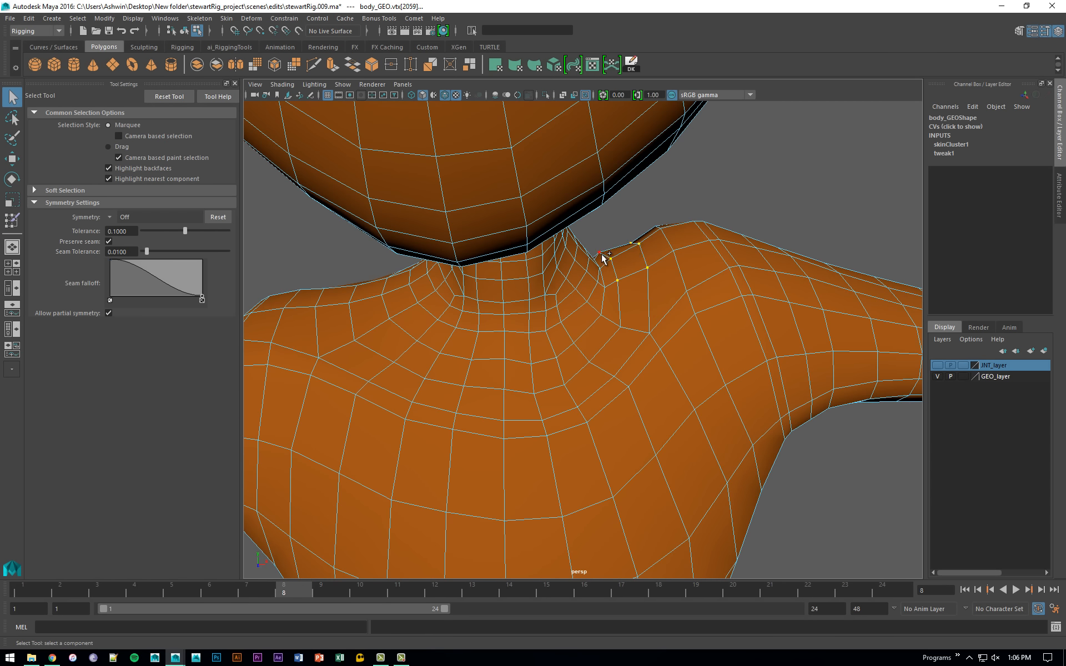
pyautogui.press('y')
pyautogui.click(104, 188)
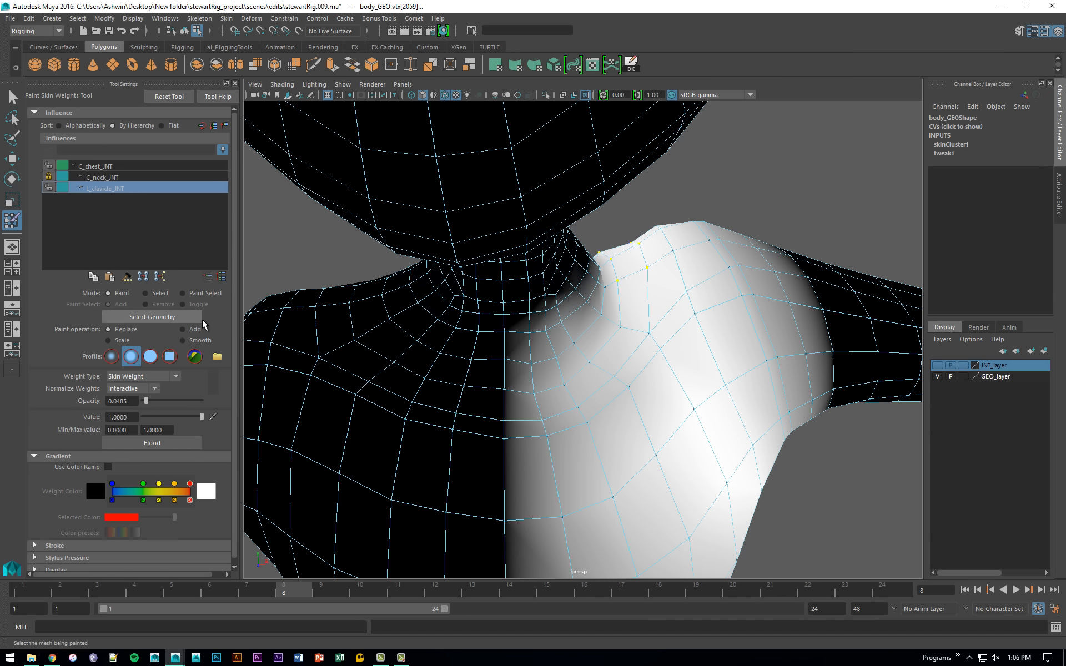
pyautogui.click(196, 341)
pyautogui.click(183, 445)
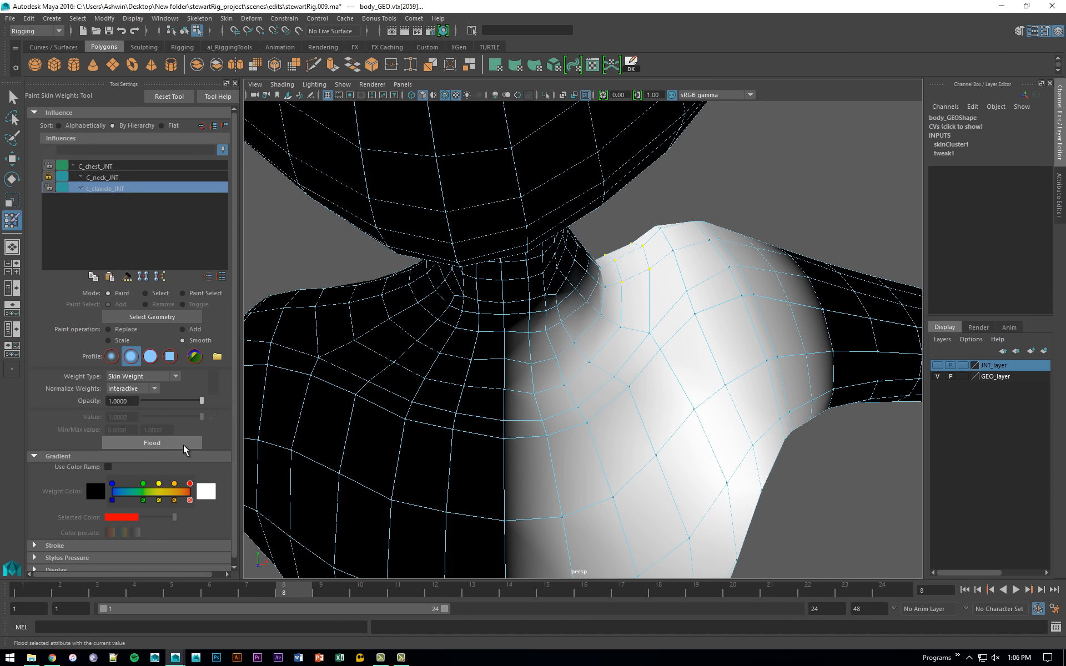
pyautogui.click(183, 444)
# Select the two vertices at the inner top edge of the left shoulder and flood L_clavicle_JNT with Smooth.
pyautogui.keyDown('alt'); pyautogui.moveTo(499, 377); pyautogui.dragTo(515, 309); pyautogui.keyUp('alt')
pyautogui.press('q')
pyautogui.moveTo(645, 209); pyautogui.dragTo(677, 237)
pyautogui.press('y')
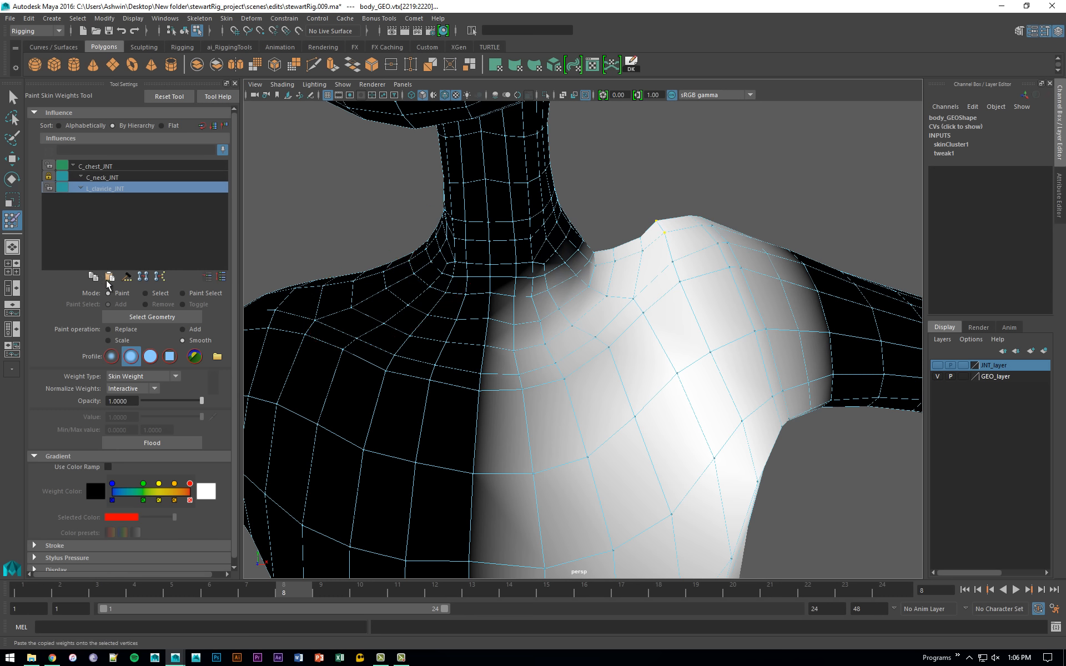
pyautogui.click(174, 443)
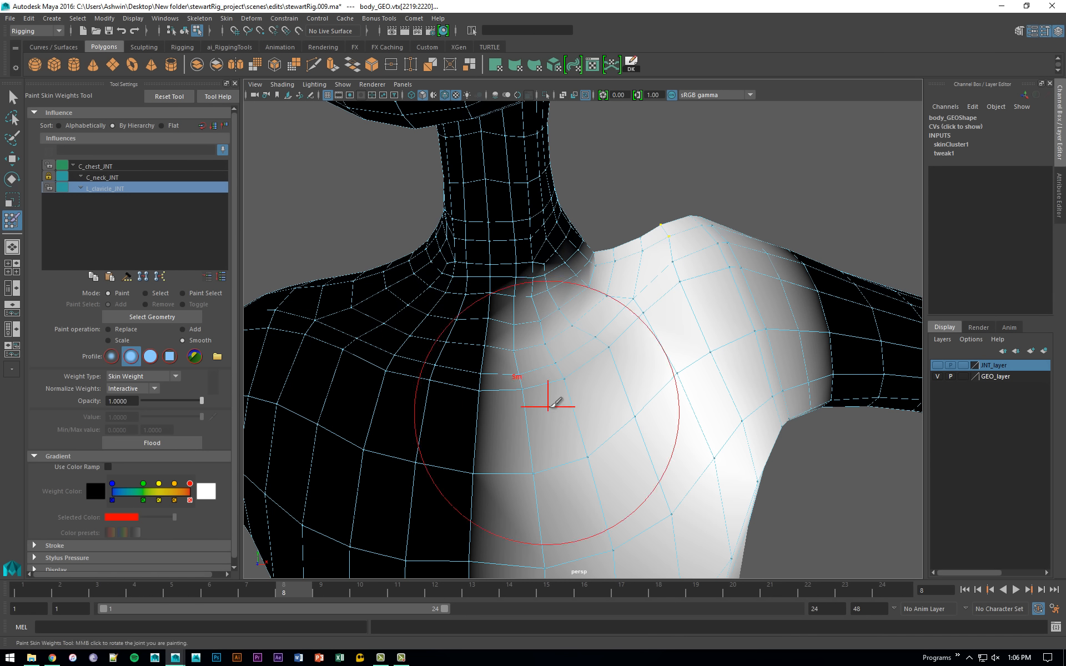
# At frame 11, select the vertices at the front of the neck base beside the left collarbone and flood L_clavicle_JNT with Smooth four times.
pyautogui.keyDown('alt'); pyautogui.moveTo(558, 405); pyautogui.dragTo(606, 369); pyautogui.keyUp('alt')
pyautogui.moveTo(288, 591); pyautogui.dragTo(409, 583)
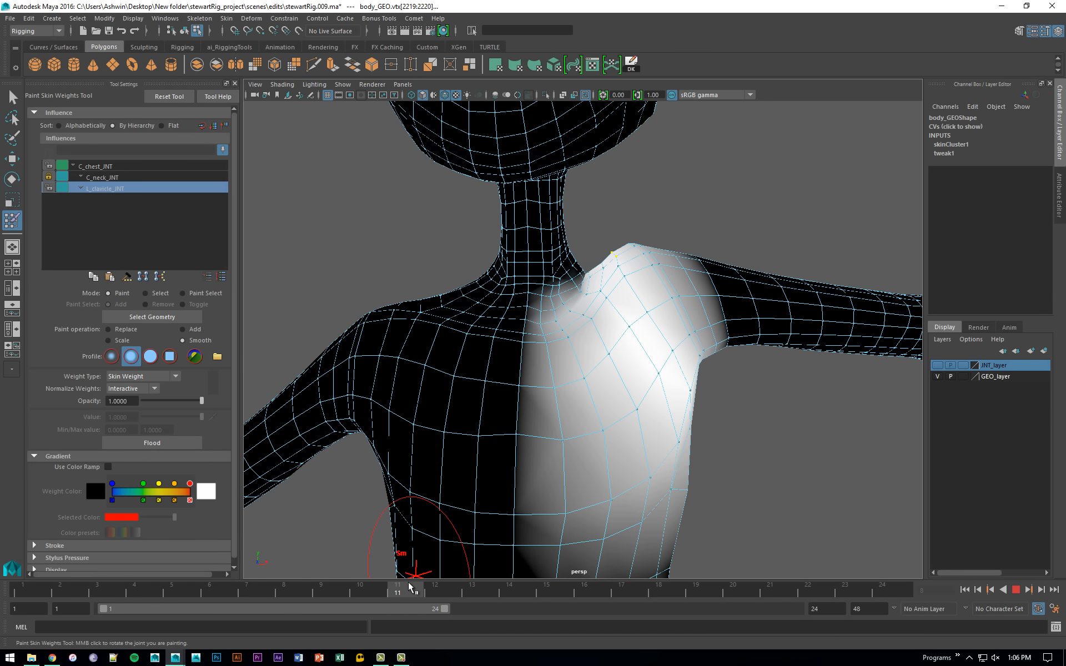
pyautogui.scroll(3, 661, 422)
pyautogui.press('q')
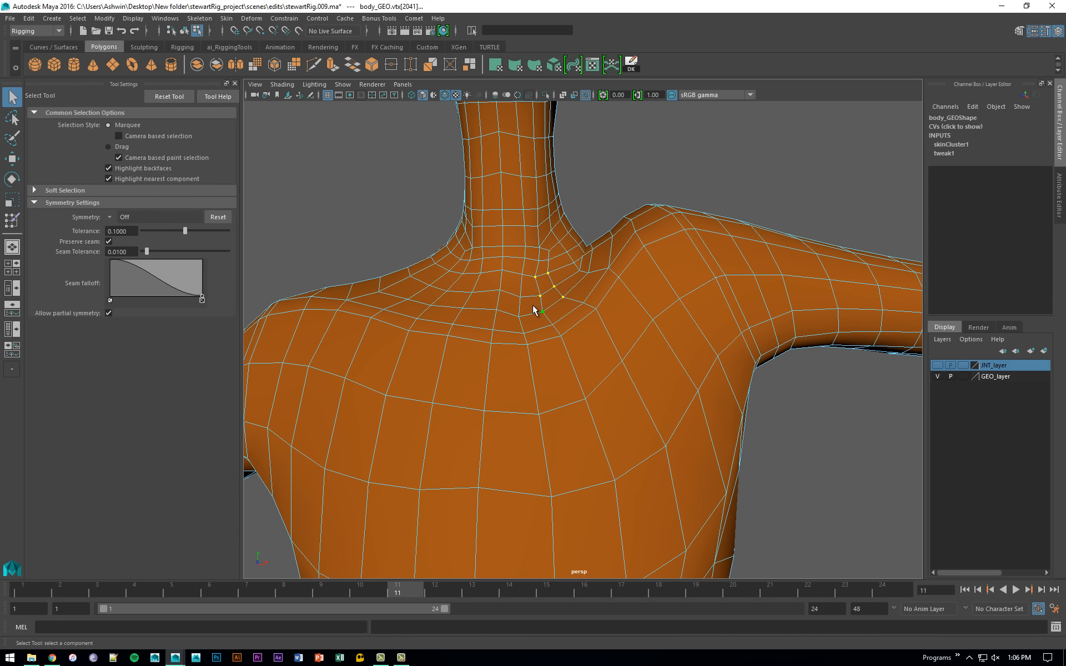
pyautogui.press('y')
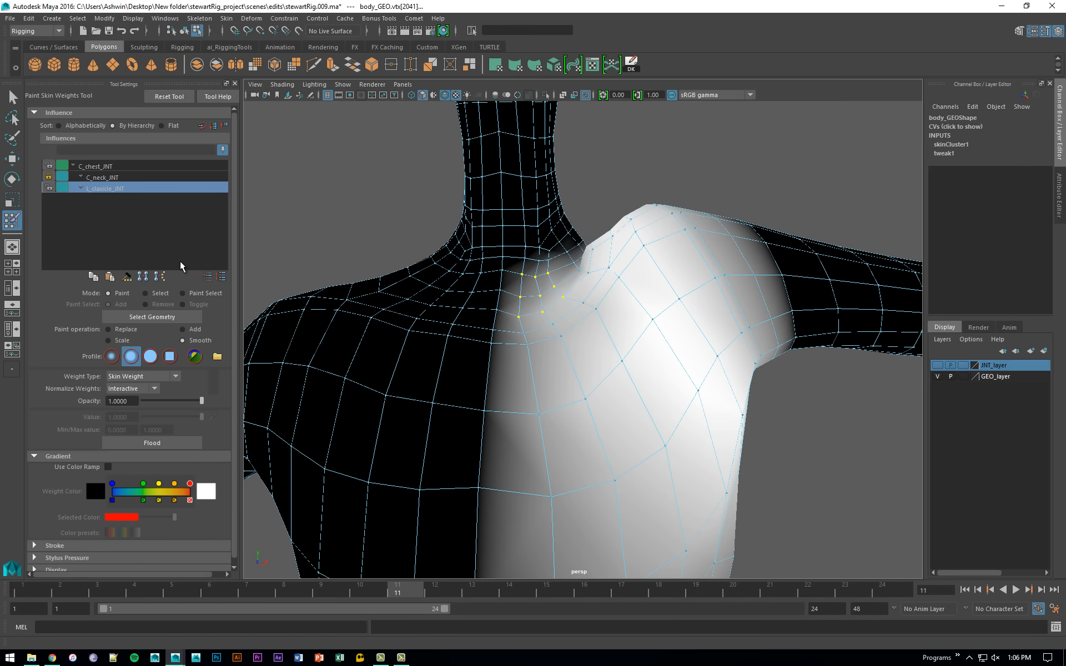
pyautogui.click(185, 438)
pyautogui.click(185, 438)
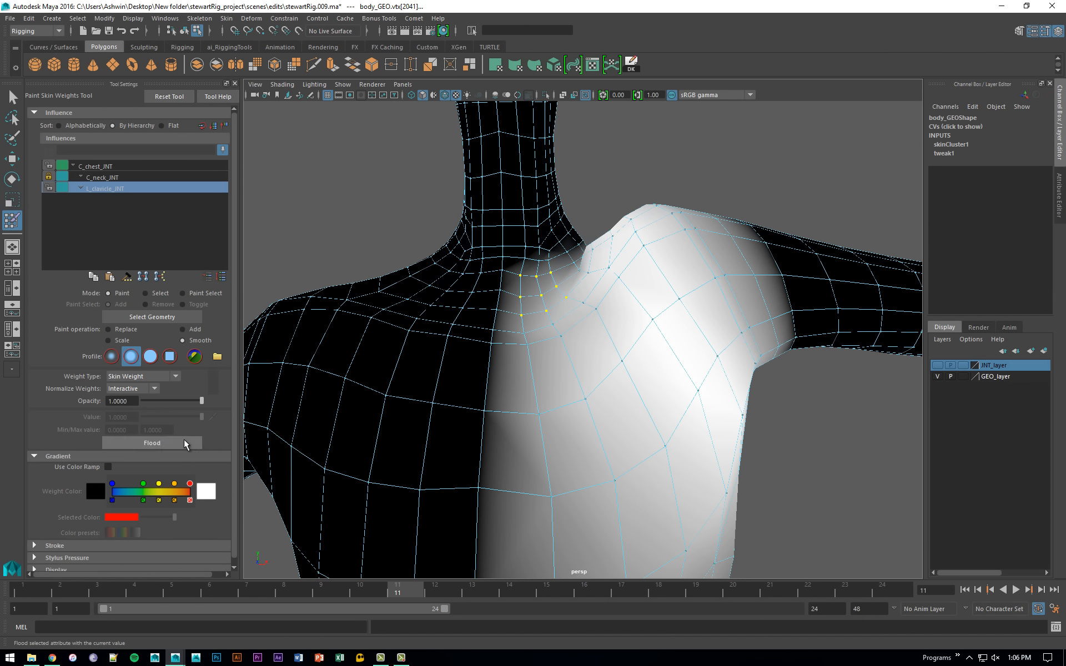
pyautogui.click(185, 438)
pyautogui.click(185, 439)
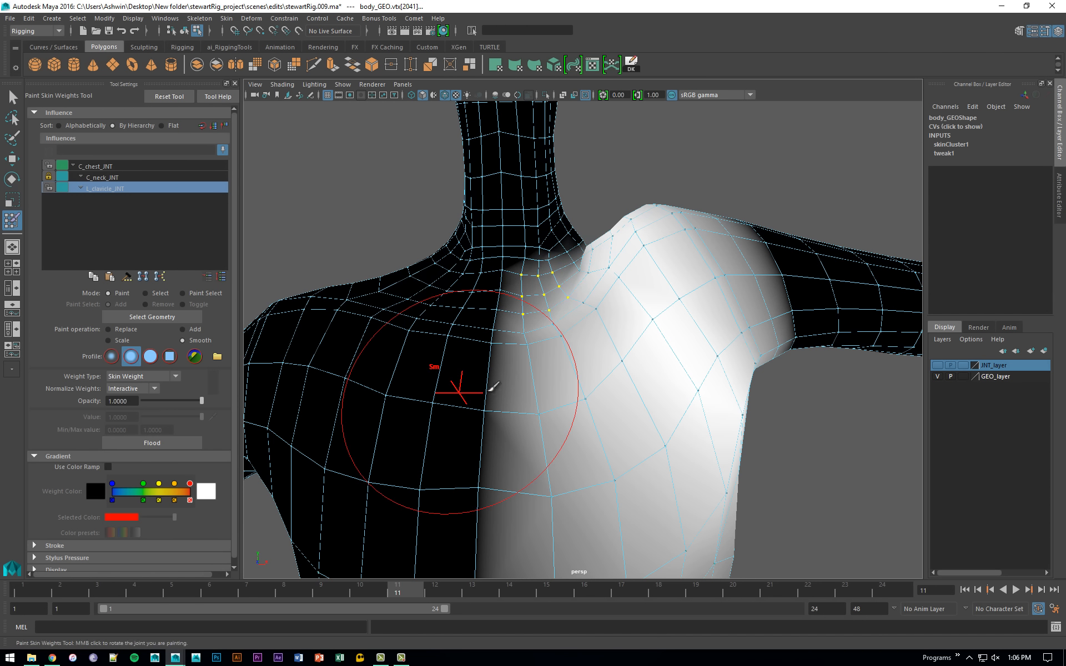
# Extend the selection by the next vertices down toward the chest and outward along the collarbone, and flood L_clavicle_JNT with Smooth twice.
pyautogui.press('q')
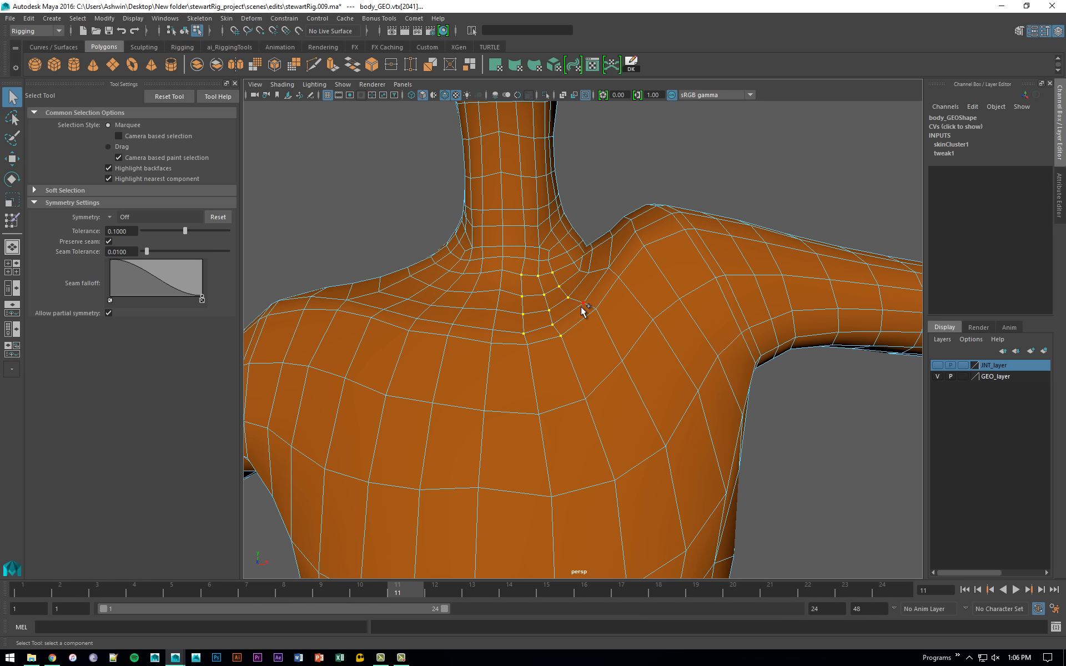
pyautogui.press('y')
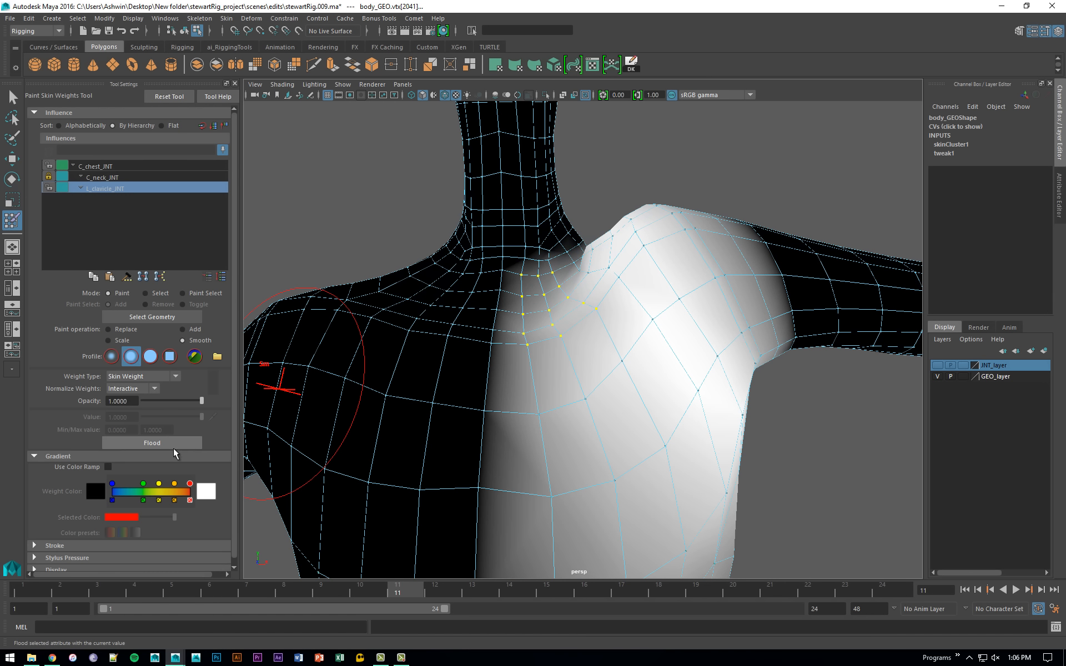
pyautogui.click(173, 438)
pyautogui.click(173, 439)
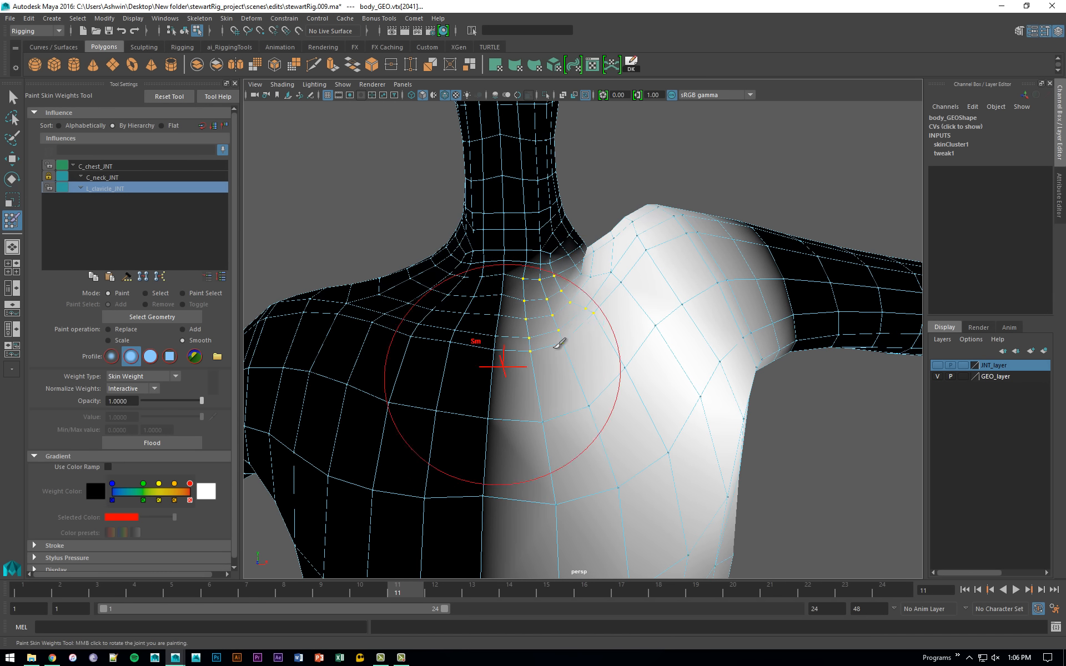
# Add the vertices leading up toward the left shoulder to the selection and smooth their L_clavicle_JNT weights.
pyautogui.press('q')
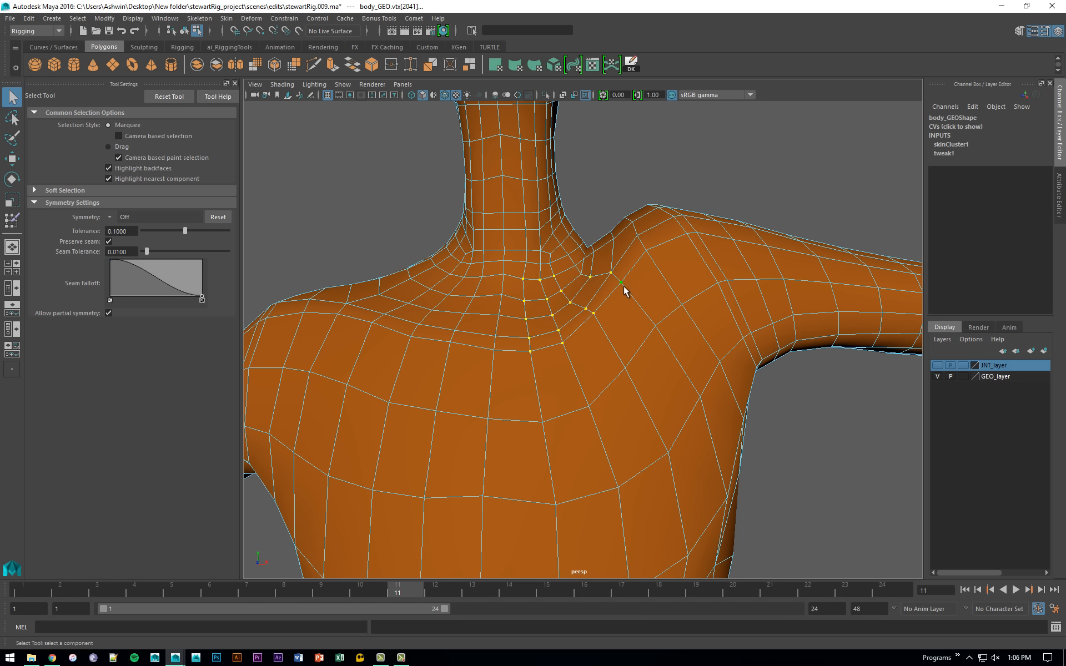
pyautogui.press('y')
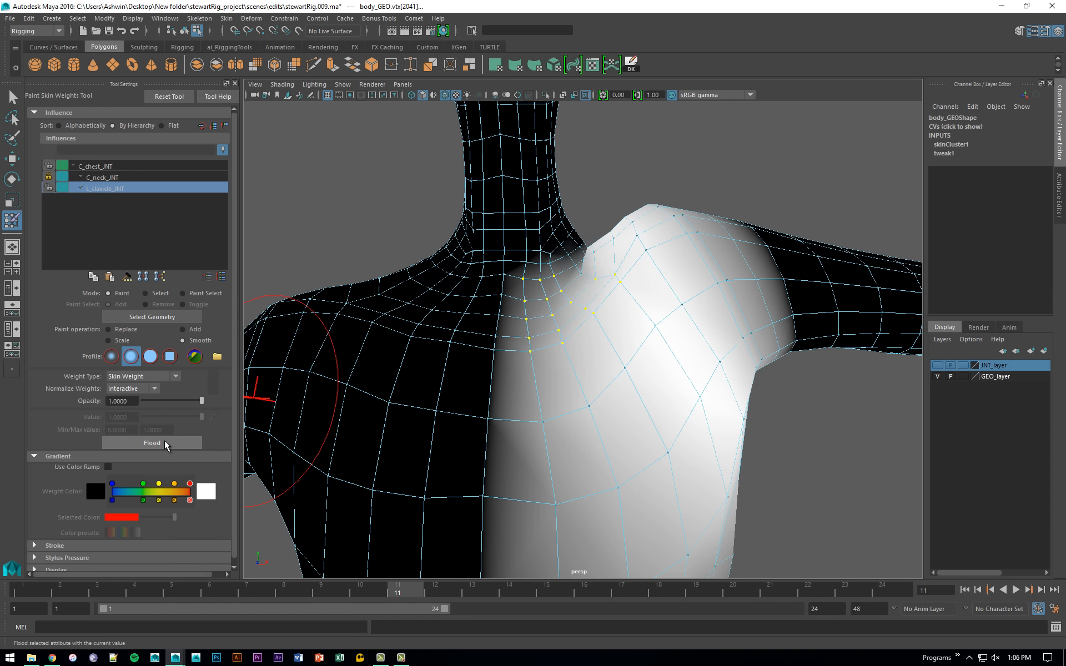
pyautogui.moveTo(638, 355)
pyautogui.keyDown('alt'); pyautogui.mouseDown()
pyautogui.moveTo(711, 311)
pyautogui.moveTo(587, 324)
pyautogui.moveTo(694, 358)
pyautogui.mouseUp(); pyautogui.keyUp('alt')
pyautogui.moveTo(690, 361)
pyautogui.keyDown('alt'); pyautogui.mouseDown(button='right')
pyautogui.moveTo(535, 321)
pyautogui.moveTo(650, 407)
pyautogui.mouseUp(button='right'); pyautogui.keyUp('alt')
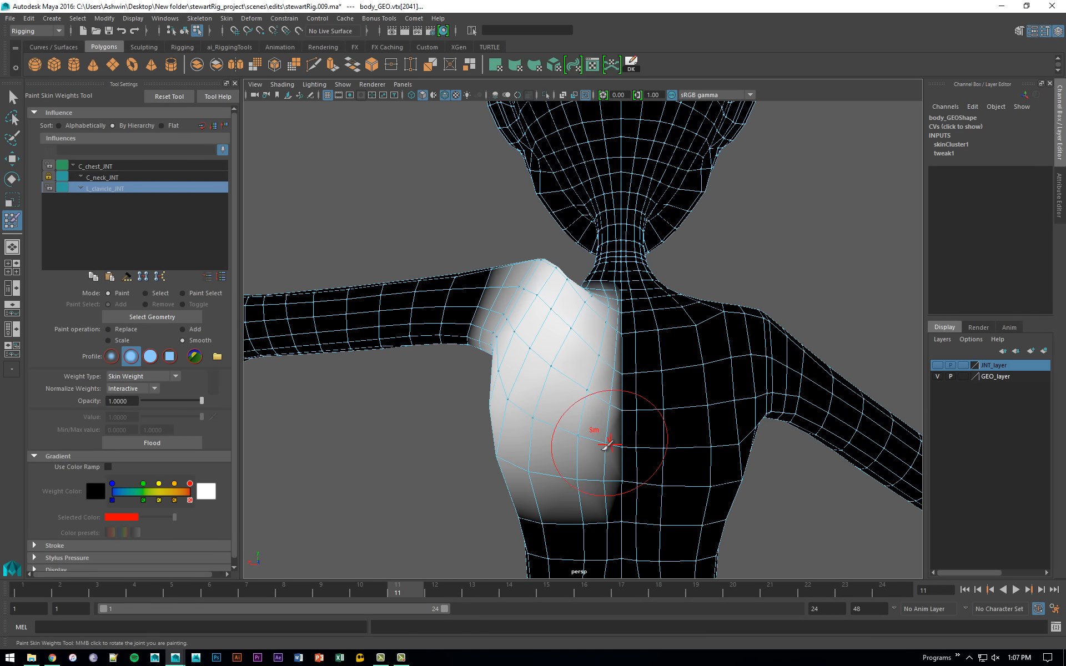
# Switch the body to object selection and compare the C_chest_JNT, C_neck_JNT and L_clavicle_JNT weights across the torso.
pyautogui.press('q')
pyautogui.moveTo(589, 485); pyautogui.dragTo(590, 487)
pyautogui.click(662, 485)
pyautogui.press('F8')
pyautogui.press('y')
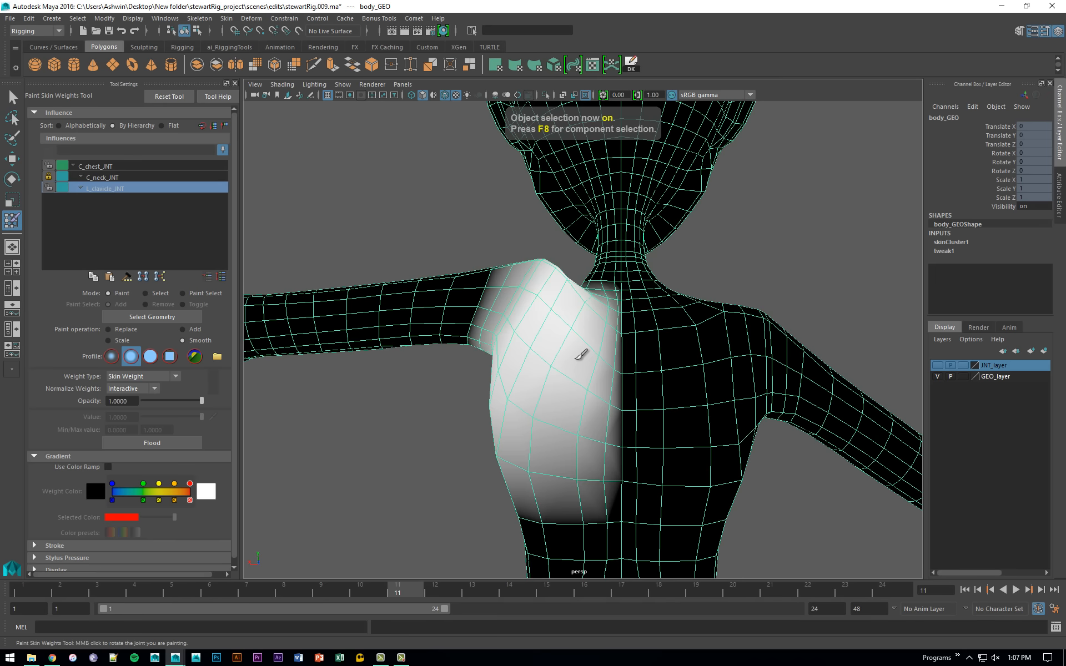
pyautogui.keyDown('alt'); pyautogui.moveTo(576, 334); pyautogui.dragTo(786, 347); pyautogui.keyUp('alt')
pyautogui.moveTo(790, 345)
pyautogui.keyDown('alt'); pyautogui.mouseDown(button='right')
pyautogui.moveTo(707, 322)
pyautogui.moveTo(674, 363)
pyautogui.mouseUp(button='right'); pyautogui.keyUp('alt')
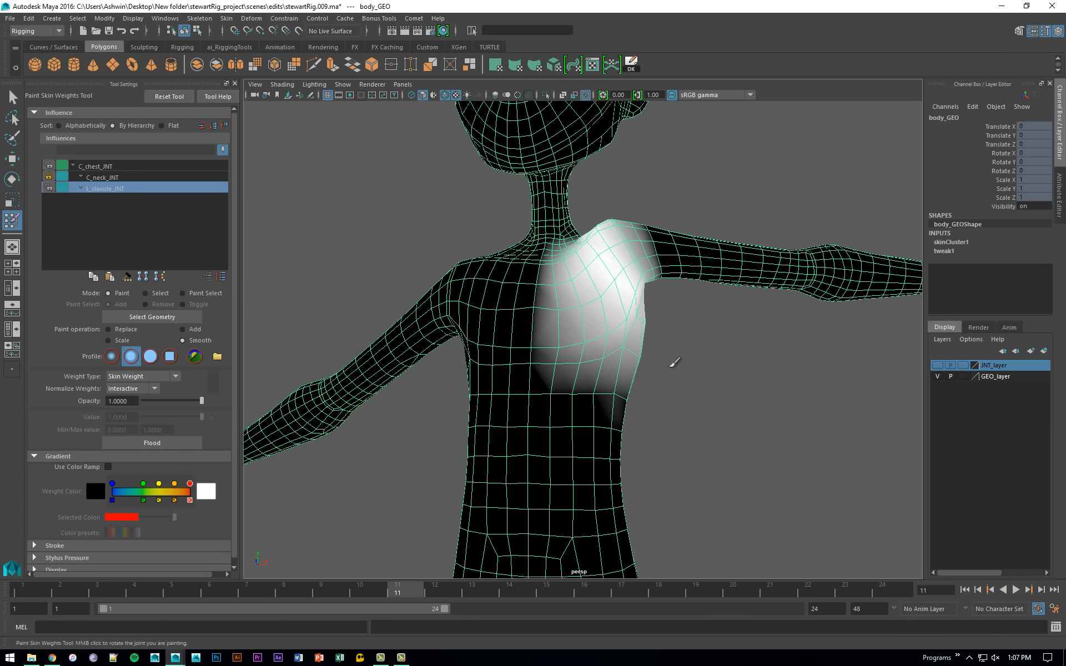
pyautogui.click(162, 167)
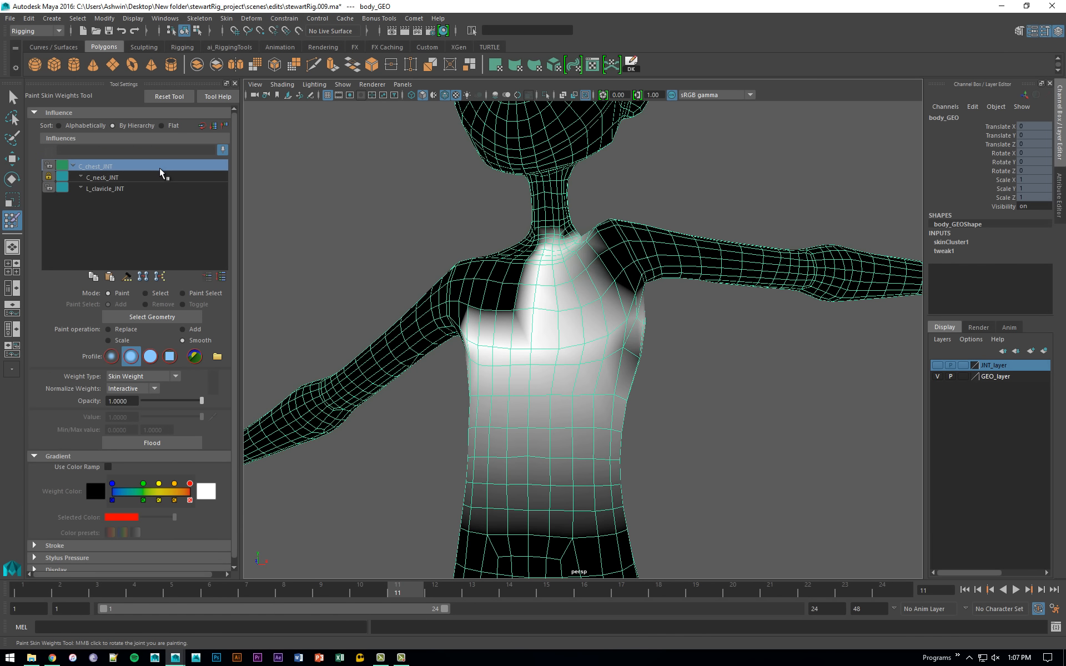
pyautogui.click(155, 178)
pyautogui.click(157, 171)
pyautogui.click(155, 187)
pyautogui.keyDown('alt'); pyautogui.moveTo(444, 273); pyautogui.dragTo(240, 268); pyautogui.keyUp('alt')
# Select the three vertices on the left side of the ribcage below the armpit and flood L_clavicle_JNT with Smooth twice.
pyautogui.press('q')
pyautogui.keyDown('alt'); pyautogui.moveTo(507, 359); pyautogui.dragTo(688, 372); pyautogui.keyUp('alt')
pyautogui.press('F8')
pyautogui.click(516, 352)
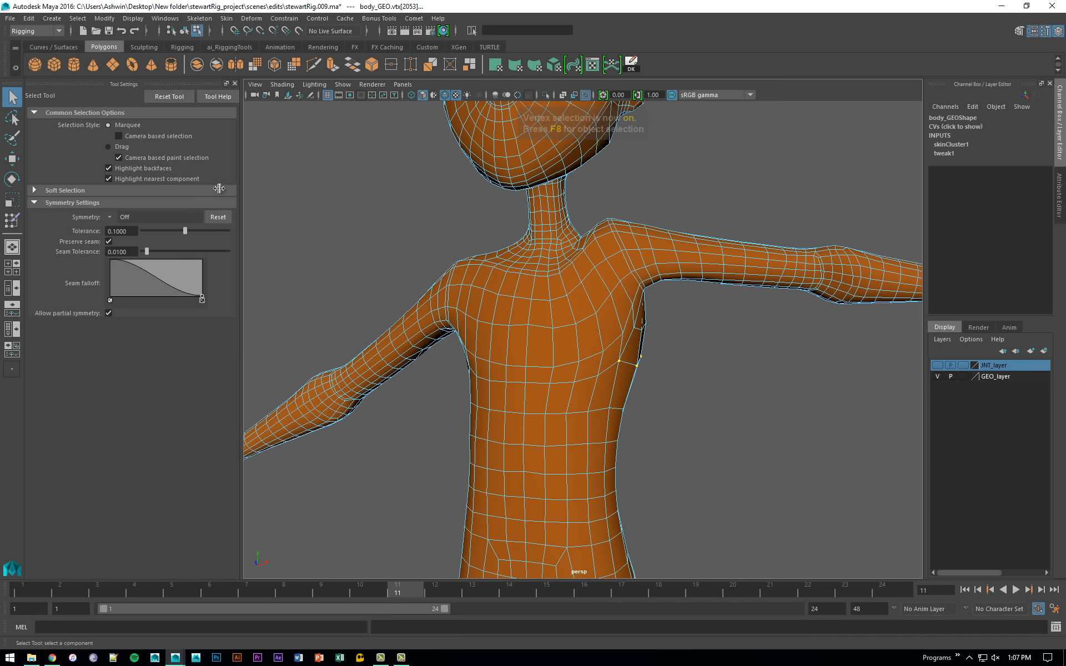
pyautogui.click(12, 219)
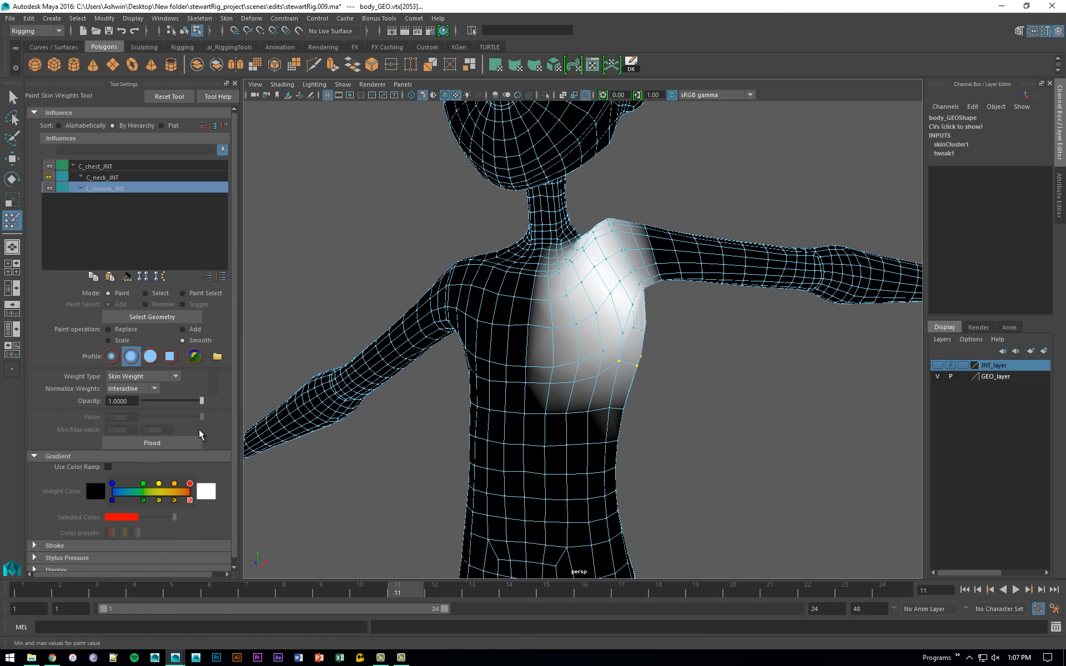
pyautogui.click(192, 443)
pyautogui.click(191, 444)
# Select the vertices around the left armpit from the front to the back of the ribcage and flood L_clavicle_JNT with Smooth.
pyautogui.keyDown('alt'); pyautogui.moveTo(650, 355); pyautogui.dragTo(617, 354); pyautogui.keyUp('alt')
pyautogui.press('q')
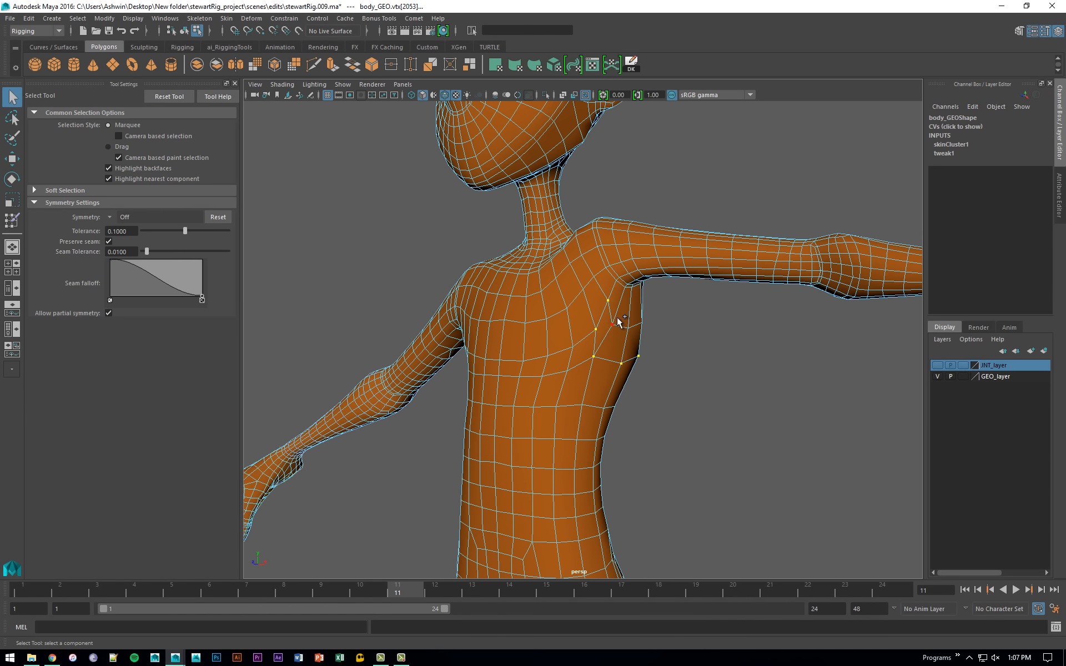
pyautogui.keyDown('alt'); pyautogui.moveTo(698, 339); pyautogui.dragTo(533, 309); pyautogui.keyUp('alt')
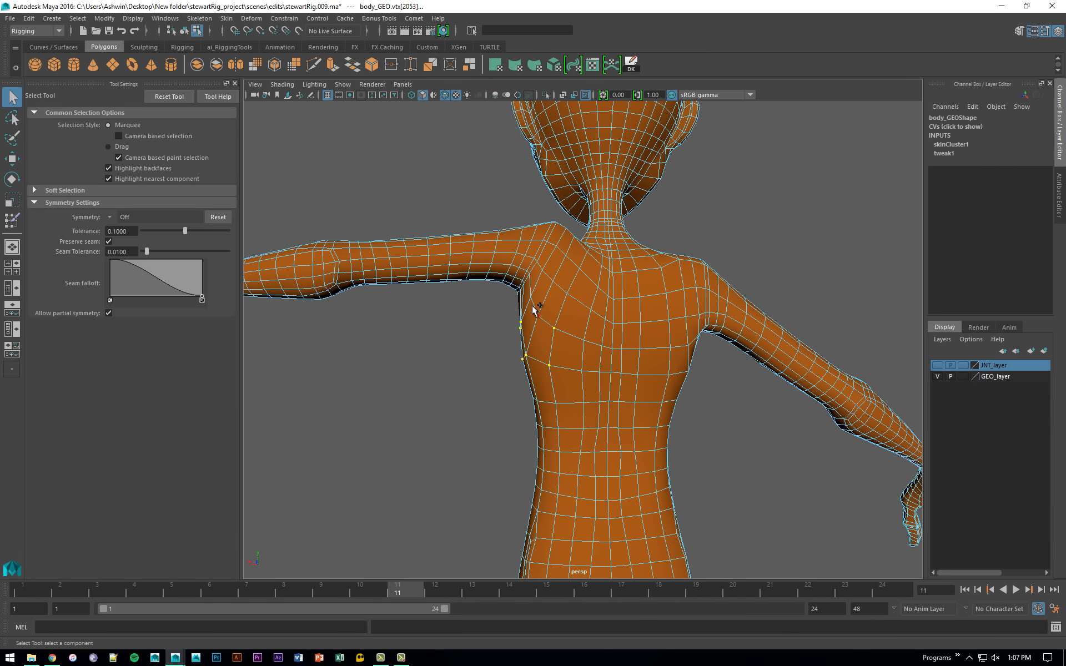
pyautogui.press('y')
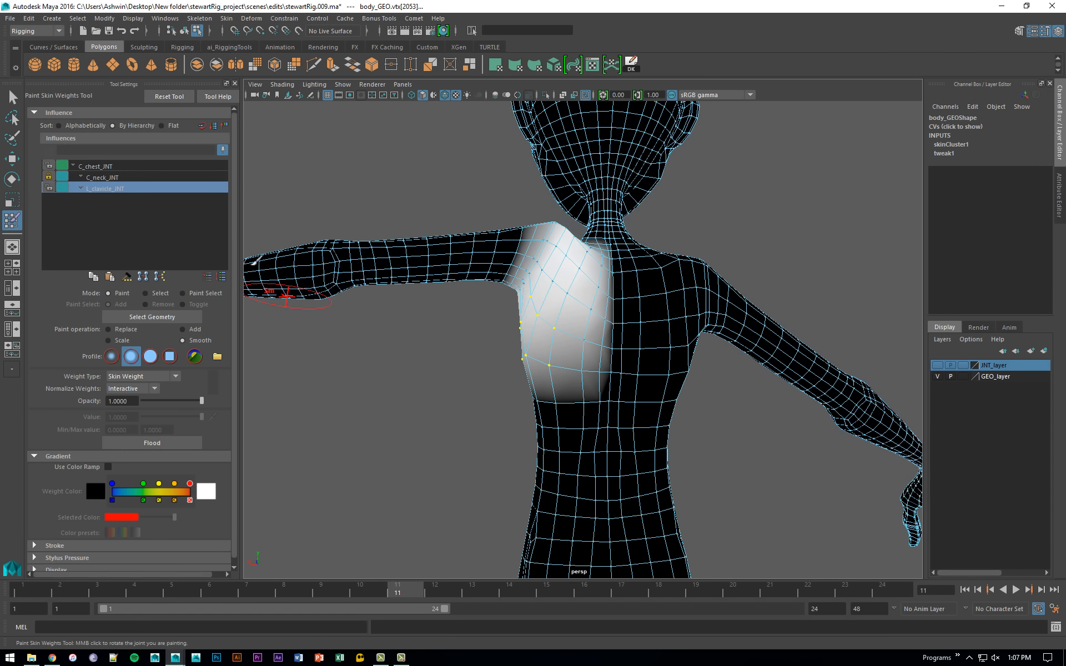
pyautogui.click(180, 442)
pyautogui.keyDown('alt'); pyautogui.moveTo(594, 398); pyautogui.dragTo(488, 348, button='right'); pyautogui.keyUp('alt')
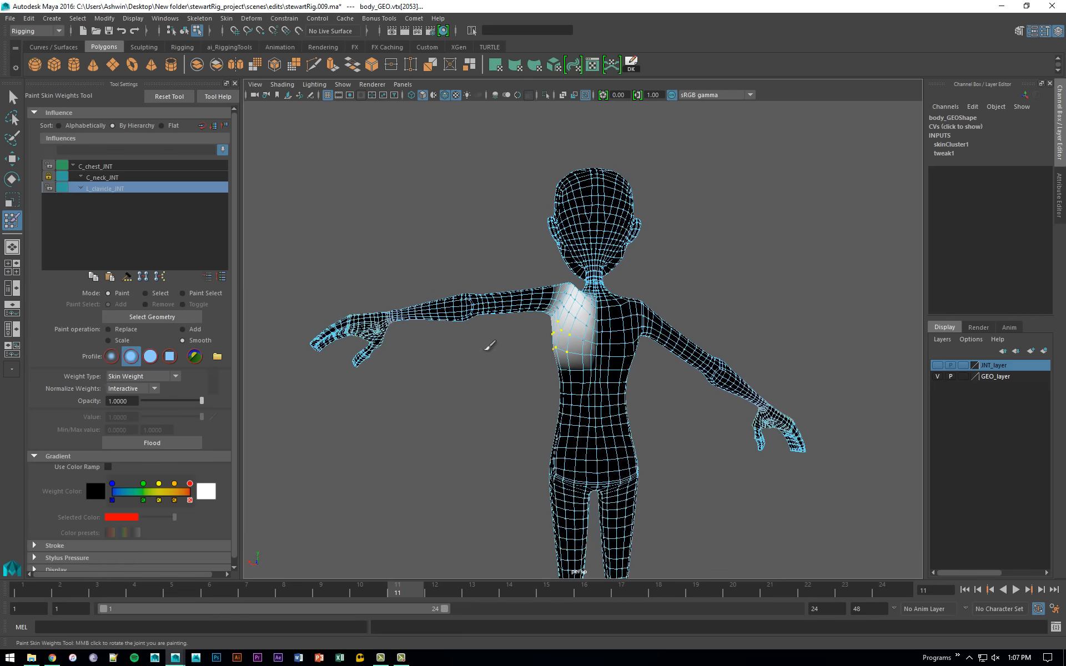
pyautogui.keyDown('alt'); pyautogui.moveTo(488, 348); pyautogui.dragTo(700, 361); pyautogui.keyUp('alt')
pyautogui.moveTo(701, 360)
pyautogui.keyDown('alt'); pyautogui.mouseDown(button='right')
pyautogui.moveTo(718, 372)
pyautogui.moveTo(719, 508)
pyautogui.mouseUp(button='right'); pyautogui.keyUp('alt')
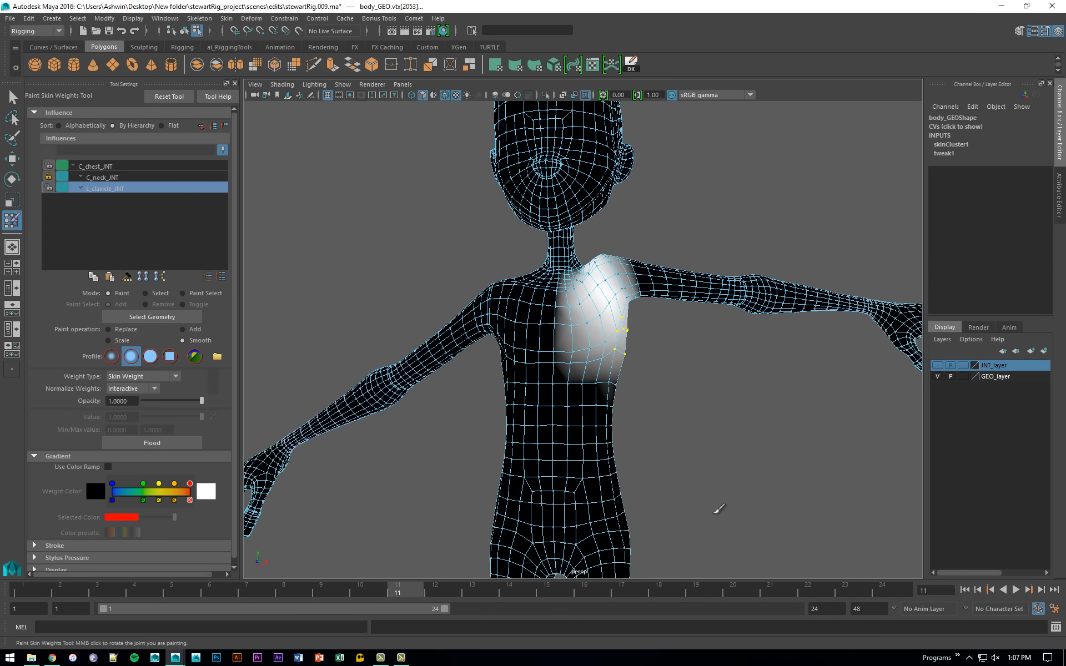
# Go to frame 24, select the next vertices below the left armpit around to the back, and flood L_clavicle_JNT with Smooth.
pyautogui.moveTo(383, 587); pyautogui.dragTo(871, 578)
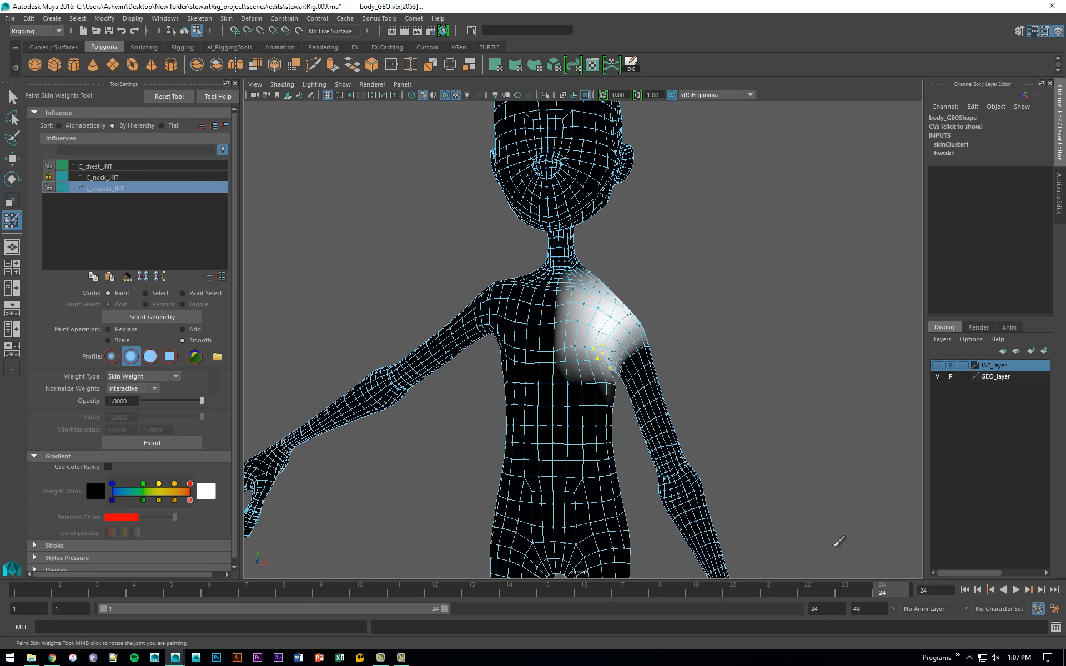
pyautogui.keyDown('alt'); pyautogui.moveTo(837, 542); pyautogui.dragTo(808, 548, button='right'); pyautogui.keyUp('alt')
pyautogui.press('q')
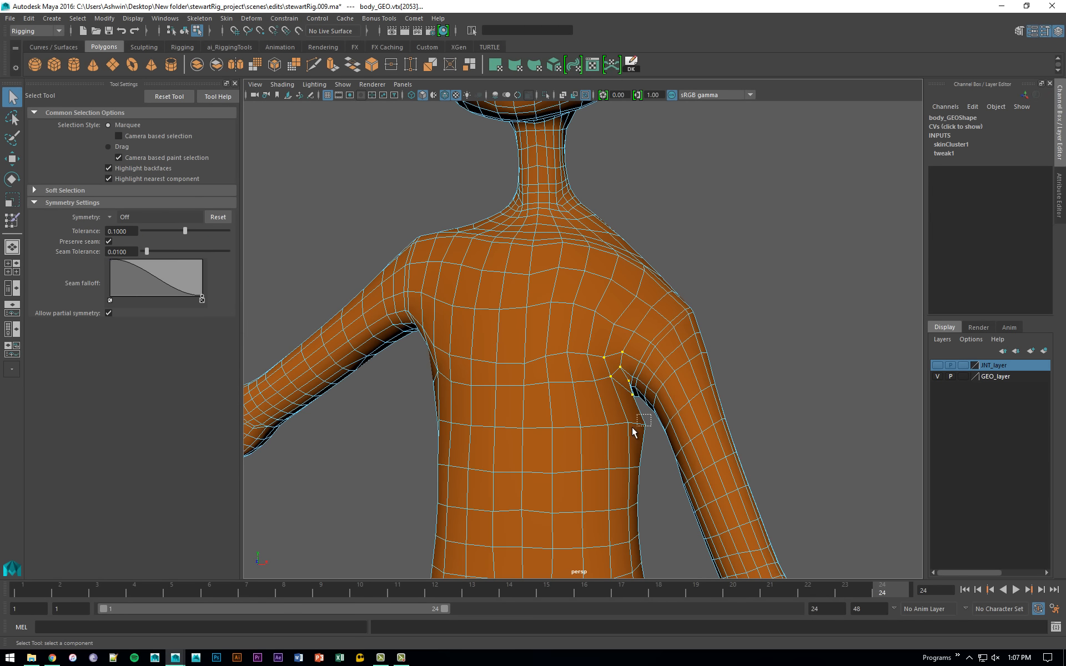
pyautogui.keyDown('alt'); pyautogui.moveTo(620, 443); pyautogui.dragTo(434, 408); pyautogui.keyUp('alt')
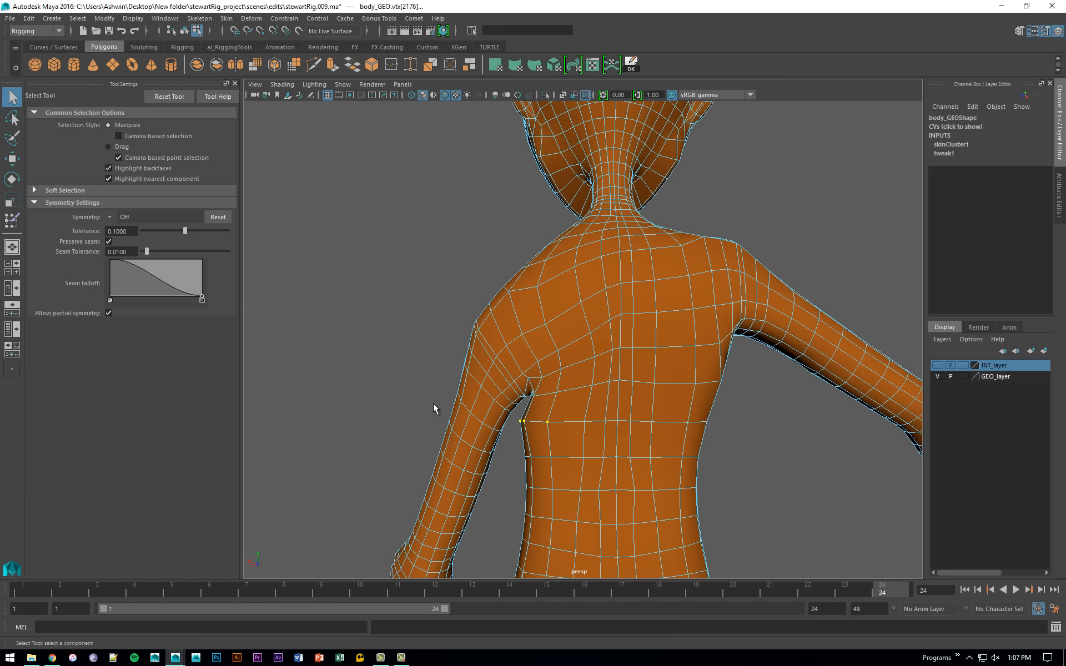
pyautogui.click(16, 224)
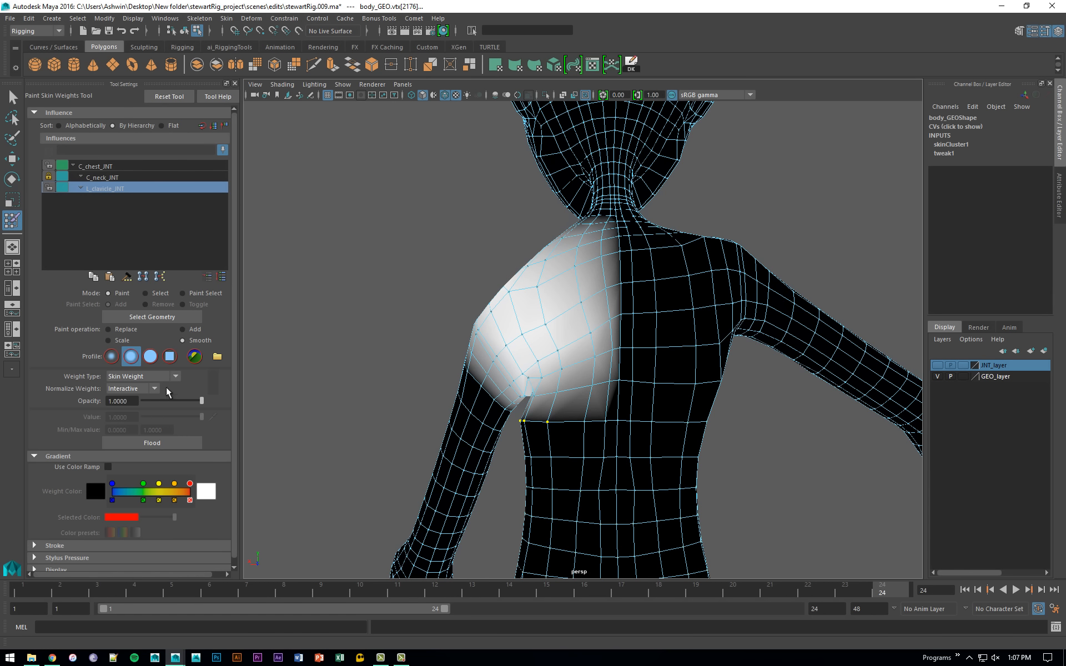
pyautogui.click(151, 442)
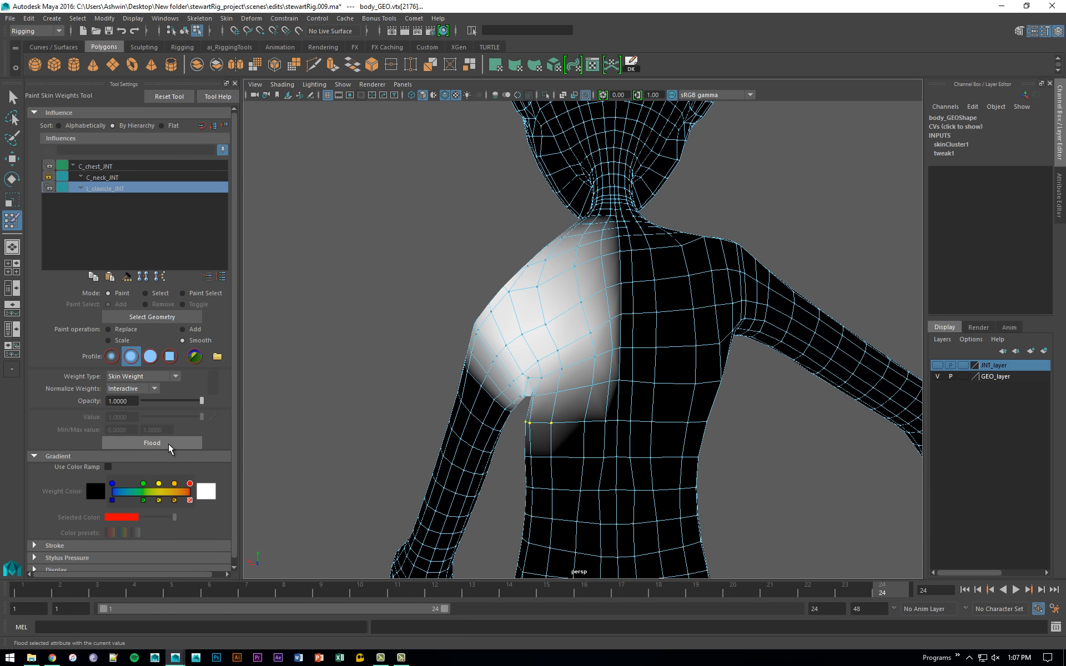
# Add the vertices across the front of the ribcage in that row, smooth their L_clavicle_JNT weights, and play back the arm animation.
pyautogui.keyDown('alt'); pyautogui.moveTo(433, 439); pyautogui.dragTo(459, 438); pyautogui.keyUp('alt')
pyautogui.press('q')
pyautogui.keyDown('alt'); pyautogui.moveTo(591, 431); pyautogui.dragTo(746, 466); pyautogui.keyUp('alt')
pyautogui.keyDown('shift'); pyautogui.click(555, 412); pyautogui.keyUp('shift')
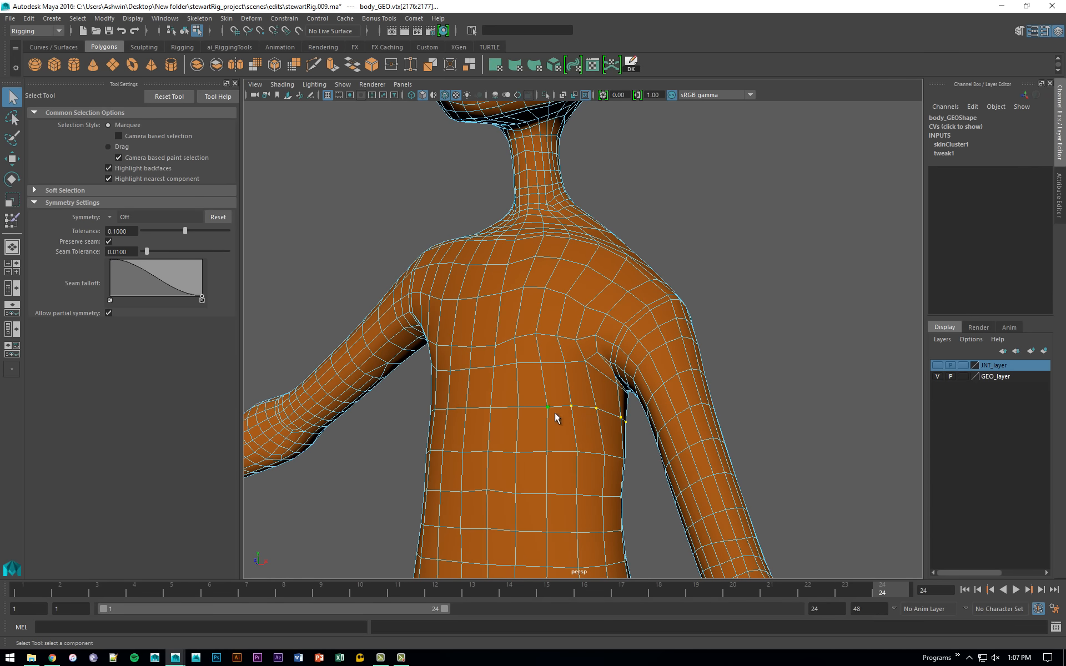
pyautogui.press('y')
pyautogui.click(154, 443)
pyautogui.scroll(-5, 571, 435)
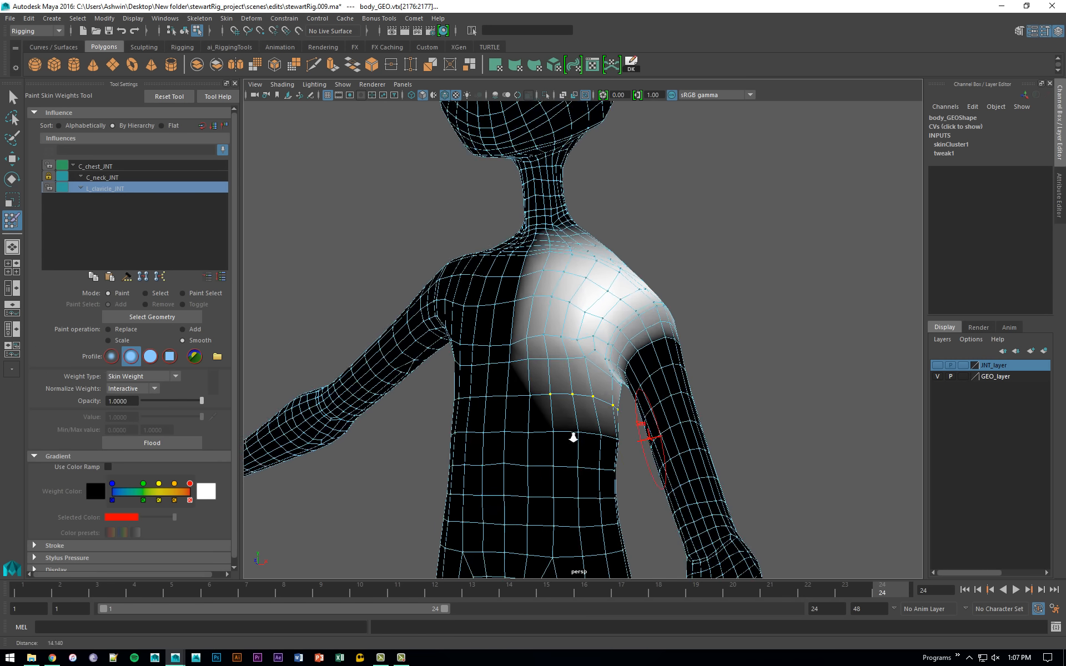
pyautogui.hotkey('alt', 'v')
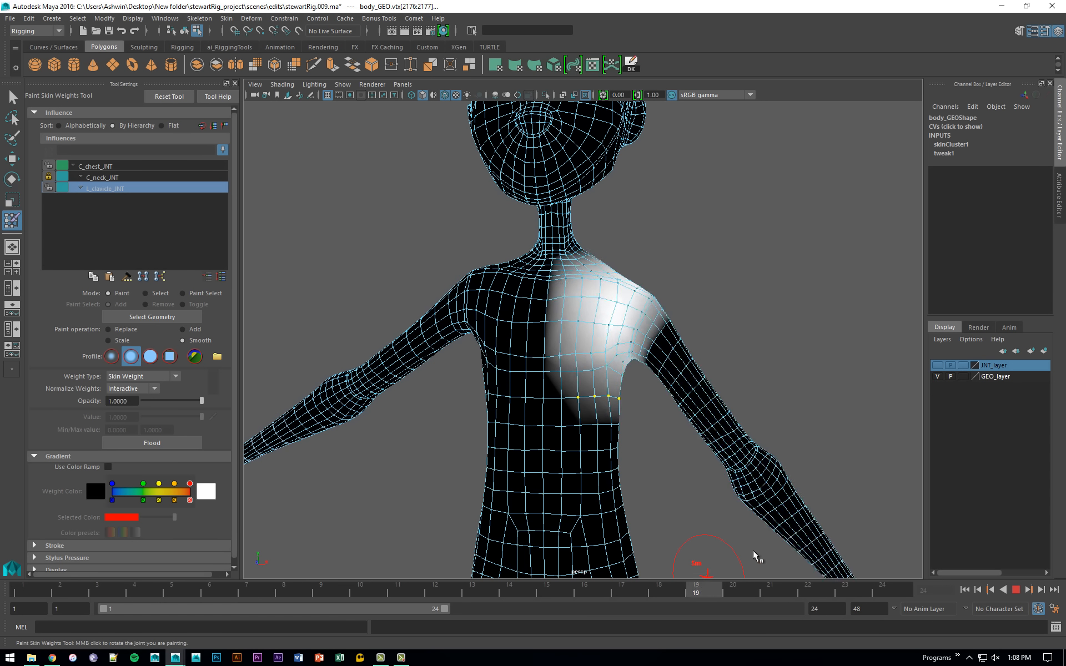
pyautogui.moveTo(821, 494)
pyautogui.mouseDown()
pyautogui.moveTo(940, 501)
pyautogui.moveTo(142, 487)
pyautogui.moveTo(190, 447)
pyautogui.mouseUp()
# Show the joint layer and animate L_clavicle_JNT swinging forward at frame 12 and backward at frame 24, with Rotate Y at 34.465.
pyautogui.press('q')
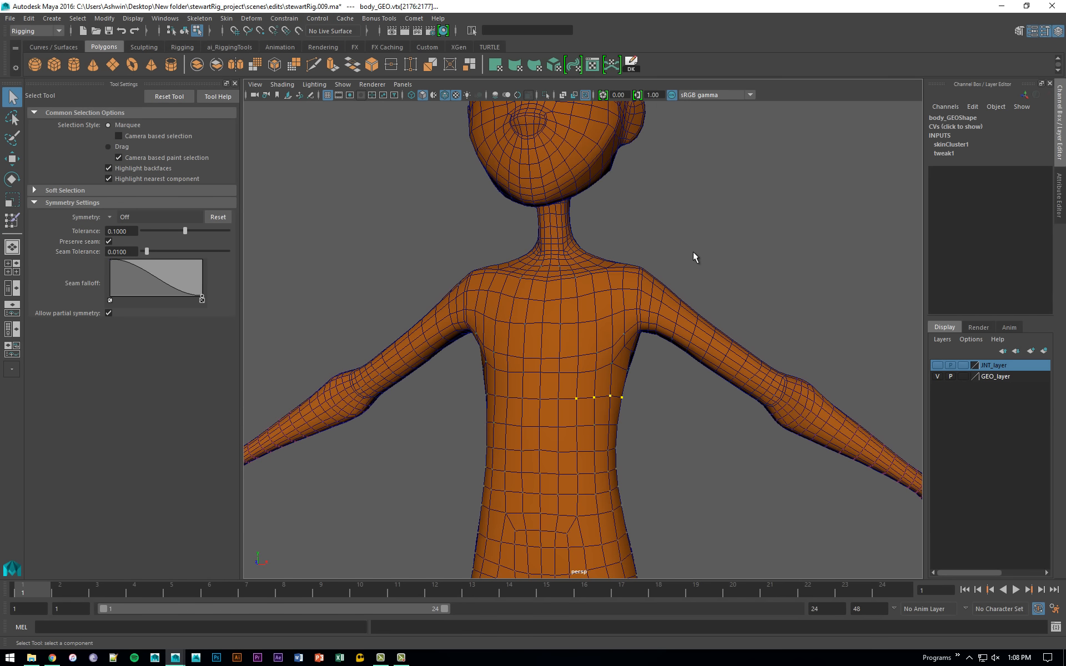
pyautogui.press('F8')
pyautogui.click(937, 365)
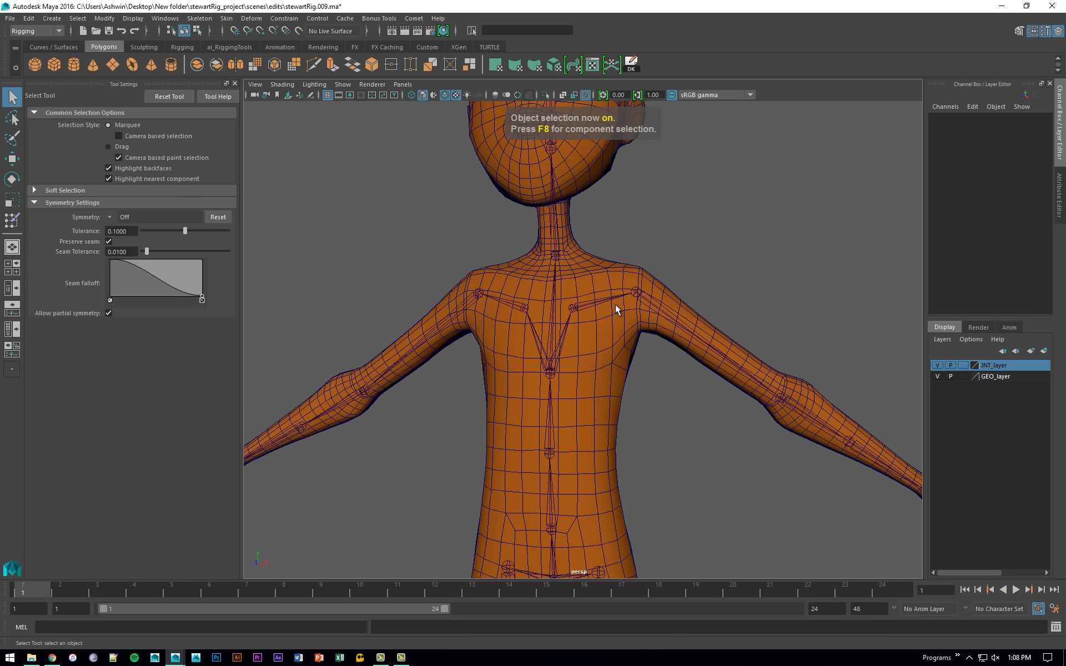
pyautogui.click(615, 303)
pyautogui.keyDown('alt'); pyautogui.moveTo(709, 261); pyautogui.dragTo(689, 597); pyautogui.keyUp('alt')
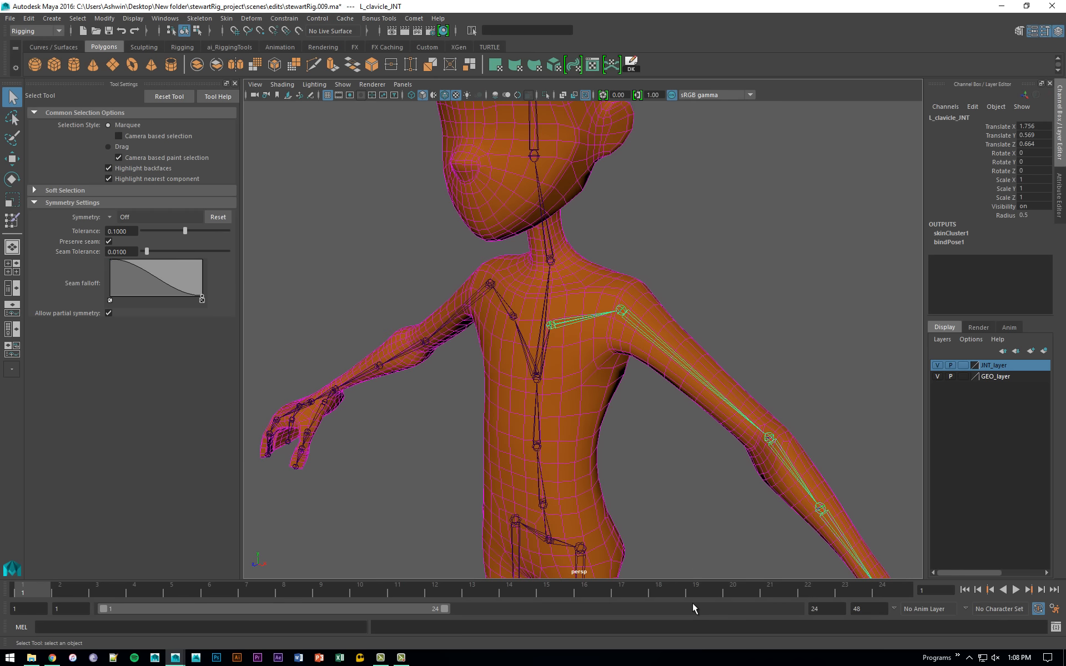
pyautogui.click(448, 587)
pyautogui.press('e')
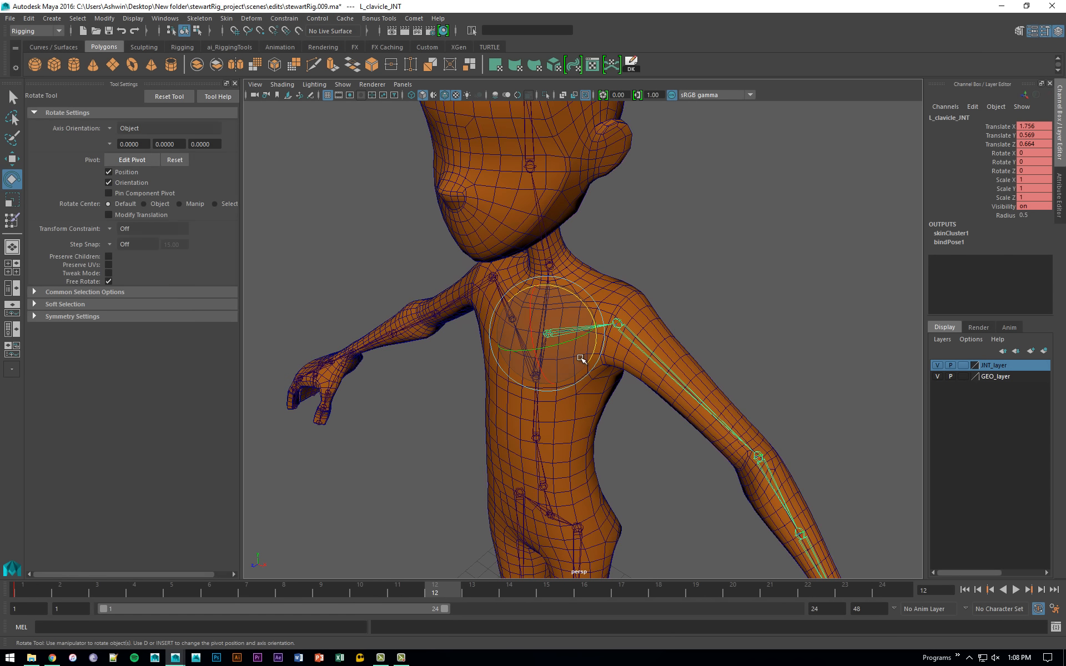
pyautogui.moveTo(580, 349); pyautogui.dragTo(512, 353)
pyautogui.hotkey('ctrl', 'z')
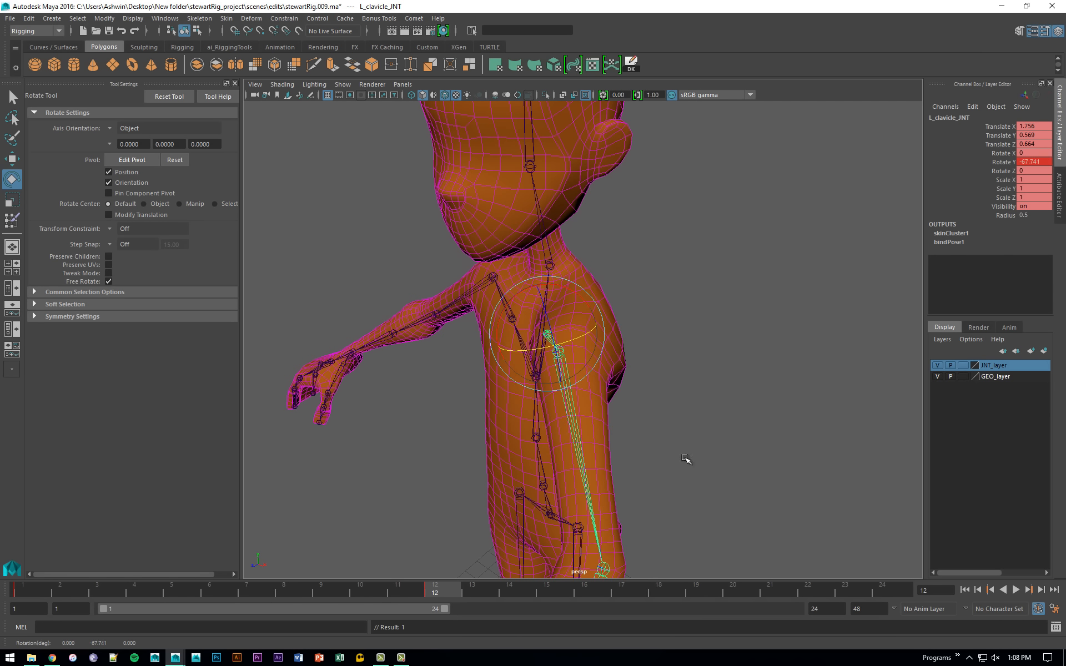
pyautogui.click(883, 584)
pyautogui.keyDown('alt'); pyautogui.moveTo(654, 344); pyautogui.dragTo(694, 322); pyautogui.keyUp('alt')
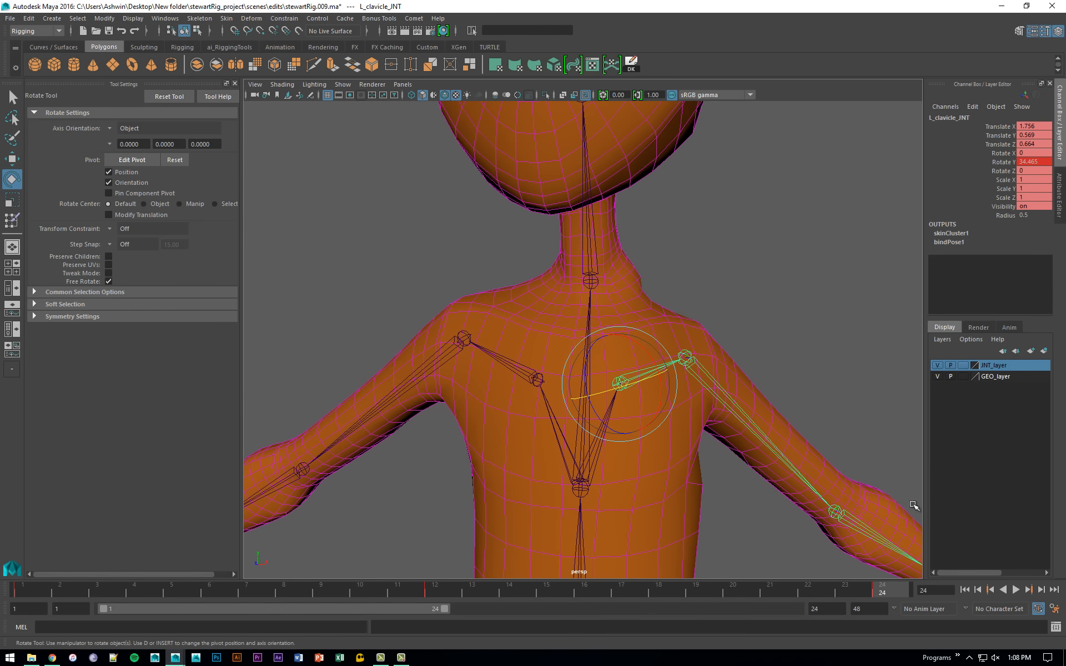
# Hide the joint layer and select the vertices at the left base of the neck on the body mesh.
pyautogui.moveTo(664, 275)
pyautogui.keyDown('alt'); pyautogui.mouseDown()
pyautogui.moveTo(611, 283)
pyautogui.moveTo(684, 280)
pyautogui.mouseUp(); pyautogui.keyUp('alt')
pyautogui.click(664, 311)
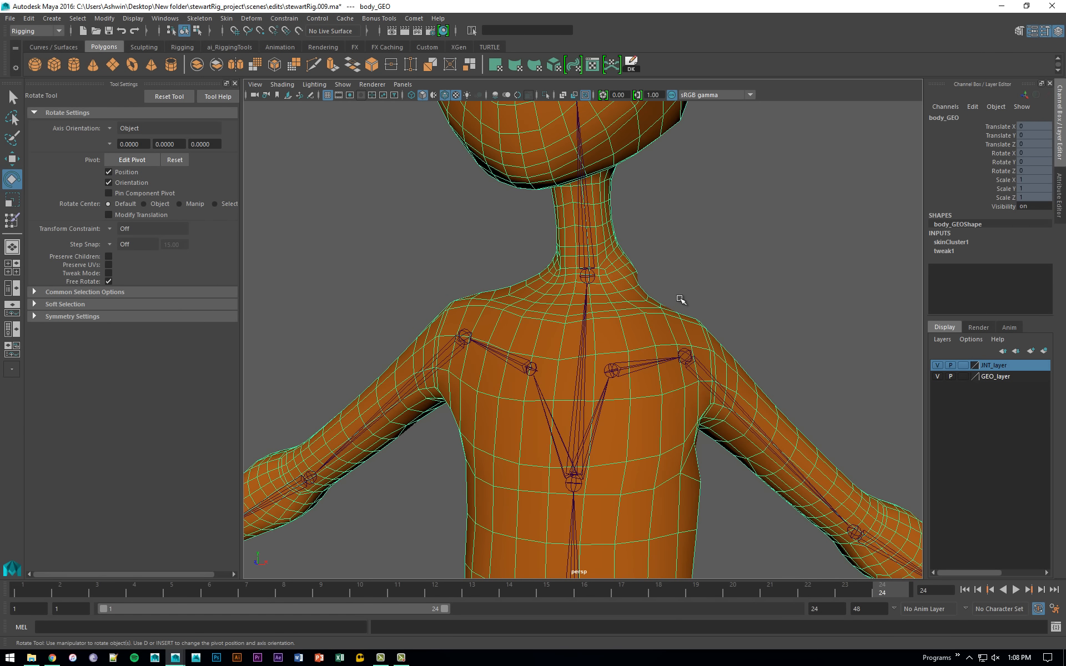
pyautogui.press('F8')
pyautogui.click(937, 365)
pyautogui.keyDown('alt'); pyautogui.moveTo(747, 333); pyautogui.dragTo(630, 267); pyautogui.keyUp('alt')
pyautogui.click(638, 277)
pyautogui.press('q')
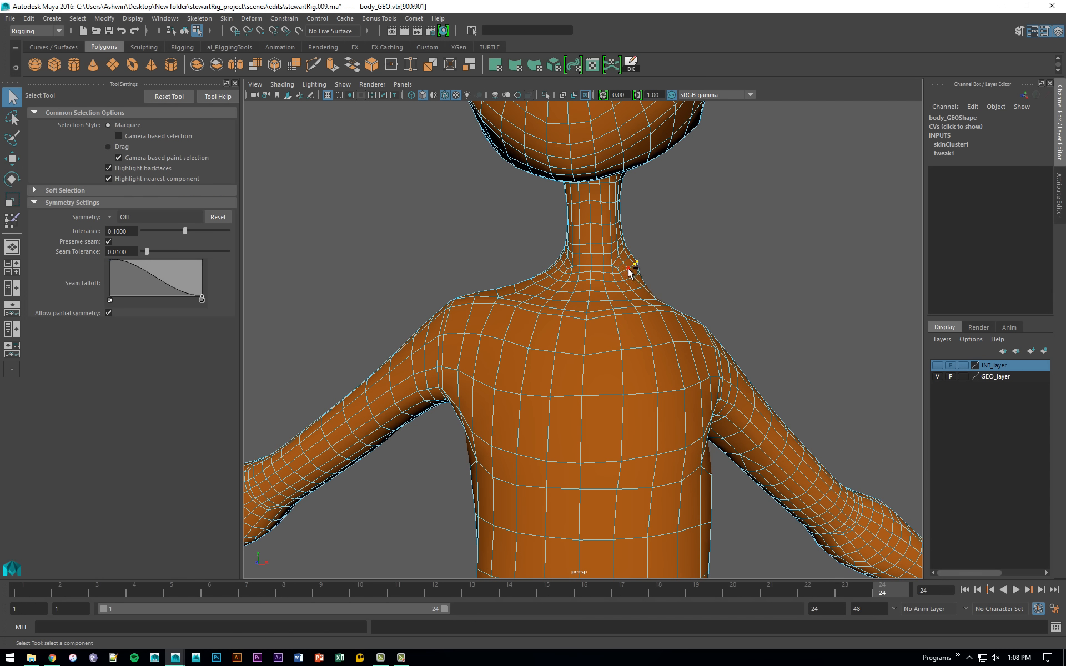
# Extend the vertex selection around the left base of the neck toward the back and repeat the weight smoothing on it.
pyautogui.keyDown('alt'); pyautogui.moveTo(681, 292); pyautogui.dragTo(790, 333); pyautogui.keyUp('alt')
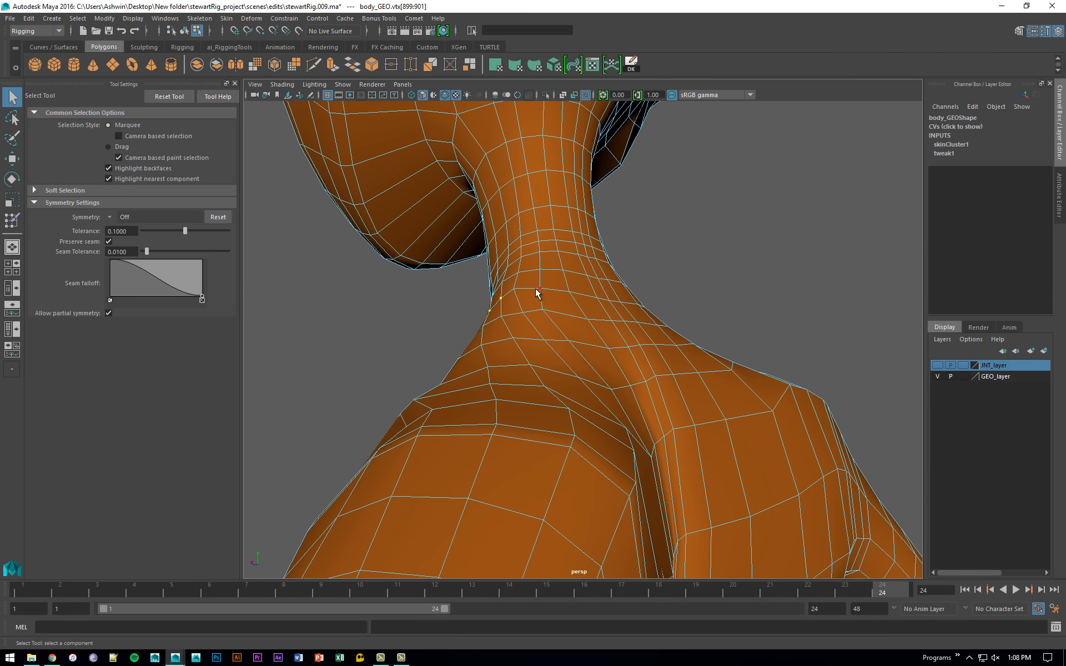
pyautogui.press('g')
pyautogui.click(525, 315)
pyautogui.keyDown('alt'); pyautogui.moveTo(577, 336); pyautogui.dragTo(639, 333); pyautogui.keyUp('alt')
pyautogui.keyDown('alt'); pyautogui.moveTo(639, 333); pyautogui.dragTo(607, 322, button='right'); pyautogui.keyUp('alt')
pyautogui.keyDown('alt'); pyautogui.moveTo(607, 322); pyautogui.dragTo(622, 242, button='middle'); pyautogui.keyUp('alt')
pyautogui.keyDown('alt'); pyautogui.moveTo(621, 242); pyautogui.dragTo(626, 322); pyautogui.keyUp('alt')
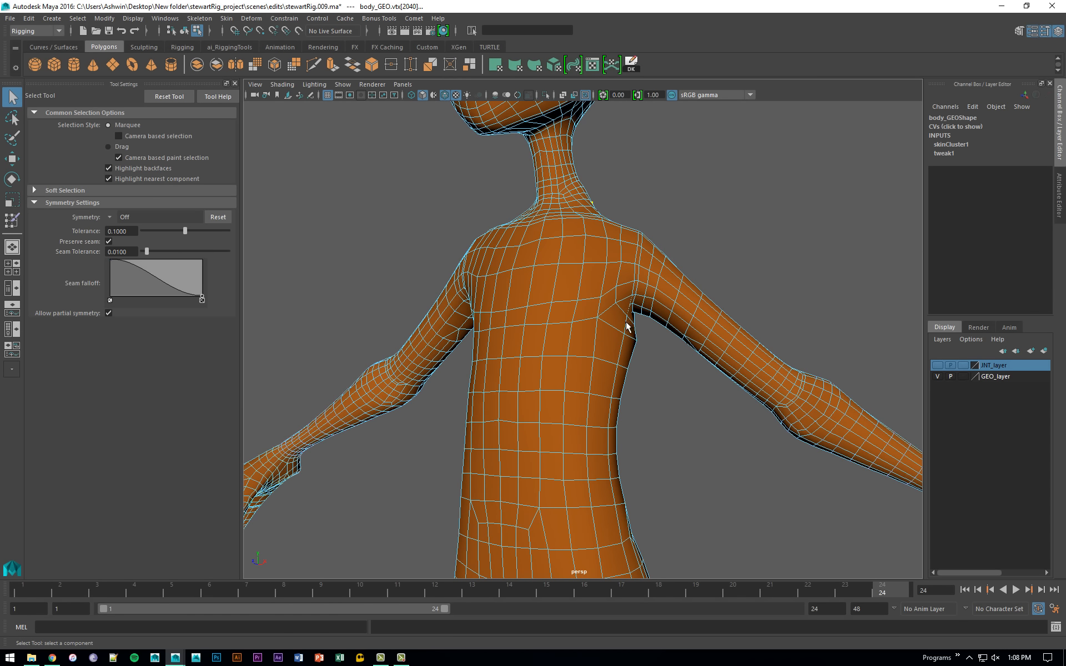
# Select vertices below the left armpit and around to the back, and check the shoulder deformation at frame 12.
pyautogui.click(636, 340)
pyautogui.keyDown('alt'); pyautogui.moveTo(668, 381); pyautogui.dragTo(666, 428); pyautogui.keyUp('alt')
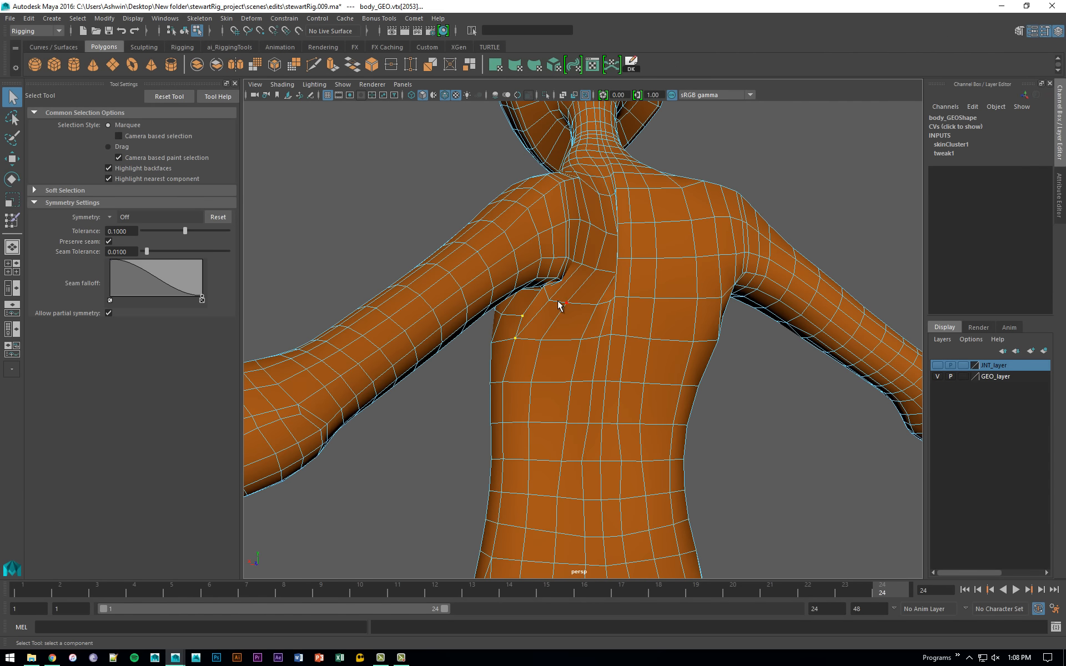
pyautogui.keyDown('alt'); pyautogui.moveTo(659, 352); pyautogui.dragTo(842, 558); pyautogui.keyUp('alt')
pyautogui.moveTo(890, 588); pyautogui.dragTo(439, 585)
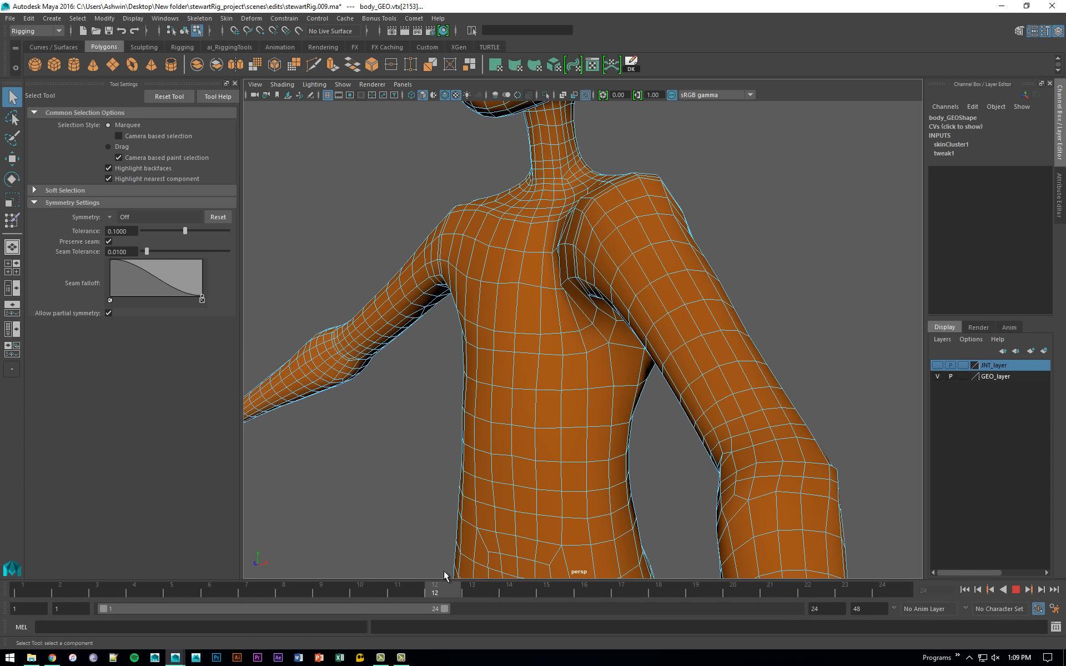
pyautogui.keyDown('alt'); pyautogui.moveTo(602, 415); pyautogui.dragTo(633, 402); pyautogui.keyUp('alt')
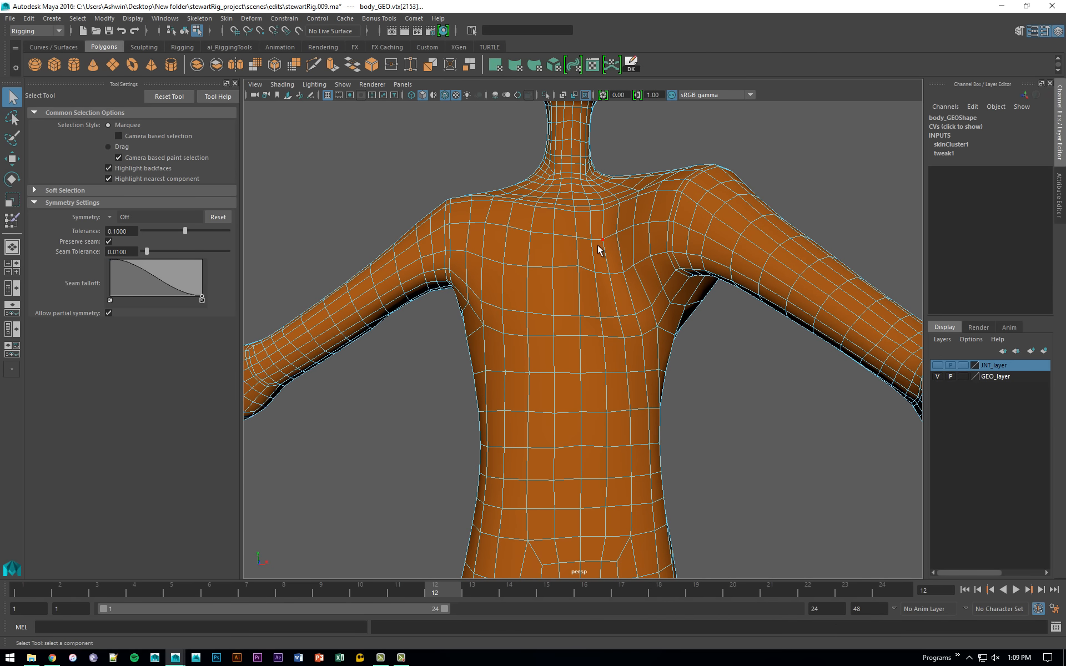
# Switch the body to object selection, play back the clavicle animation, and examine the shoulder, neck and torso deformation from several sides.
pyautogui.press('F8')
pyautogui.keyDown('alt'); pyautogui.moveTo(628, 248); pyautogui.dragTo(583, 461); pyautogui.keyUp('alt')
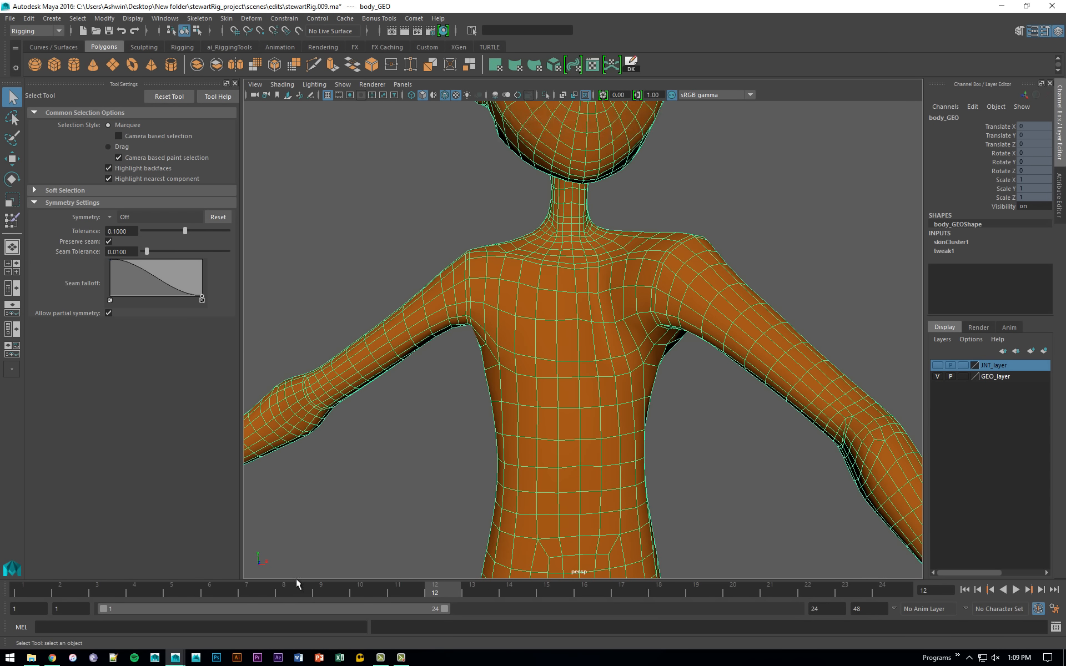
pyautogui.hotkey('alt', 'v')
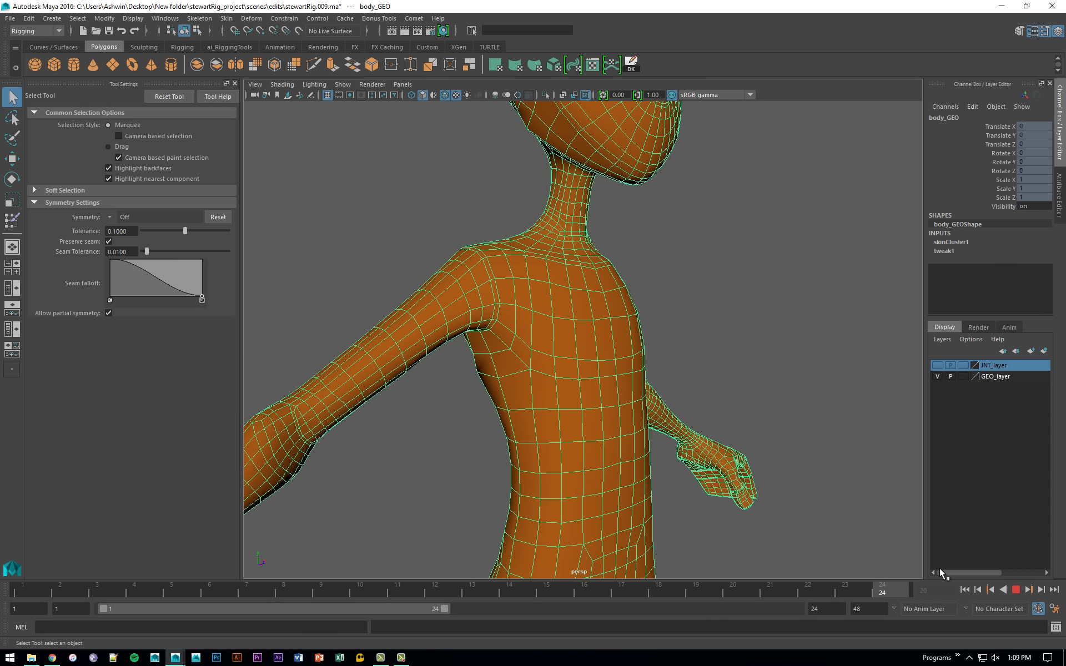
pyautogui.press('Escape')
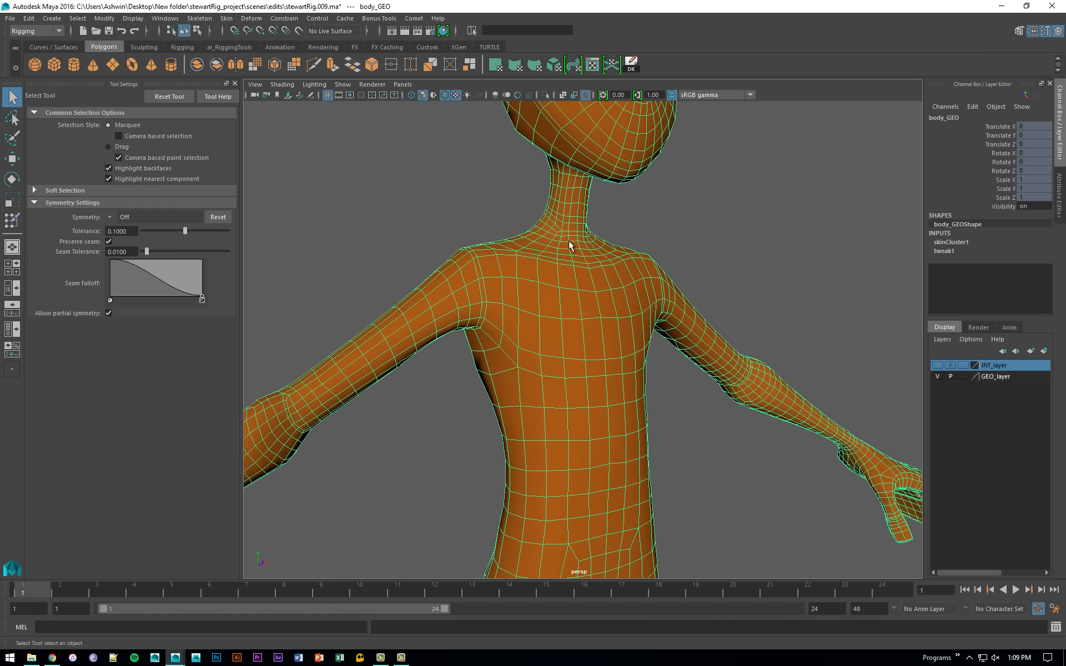
pyautogui.keyDown('alt'); pyautogui.moveTo(613, 309); pyautogui.dragTo(598, 289); pyautogui.keyUp('alt')
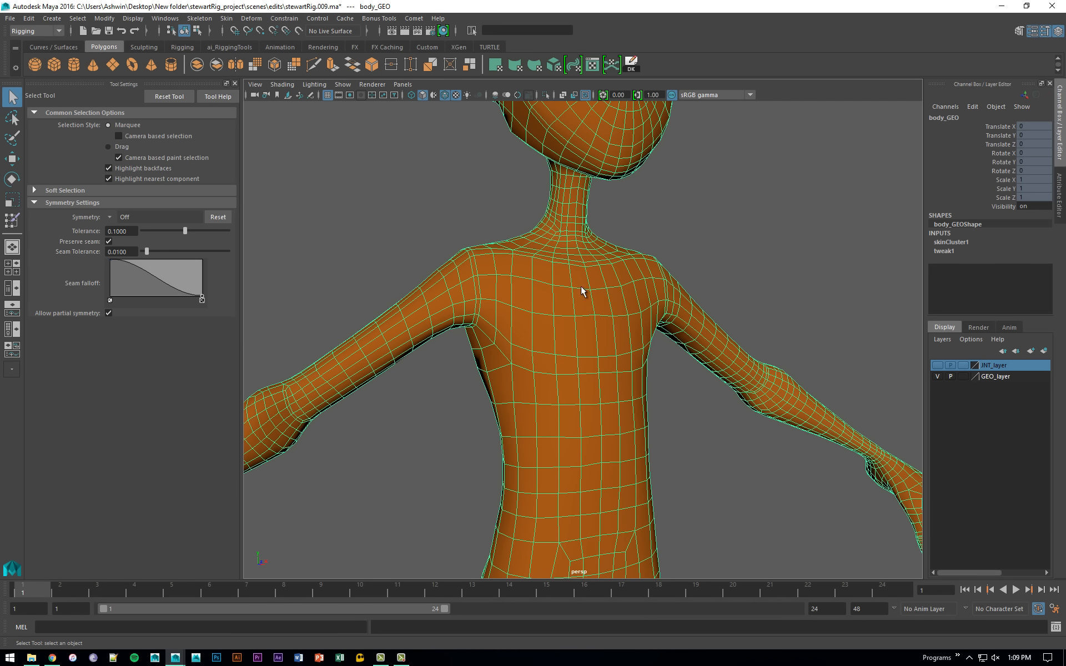
pyautogui.keyDown('alt'); pyautogui.moveTo(672, 295); pyautogui.dragTo(615, 300); pyautogui.keyUp('alt')
pyautogui.keyDown('alt'); pyautogui.moveTo(615, 300); pyautogui.dragTo(585, 305, button='right'); pyautogui.keyUp('alt')
pyautogui.keyDown('alt'); pyautogui.moveTo(585, 305); pyautogui.dragTo(577, 307); pyautogui.keyUp('alt')
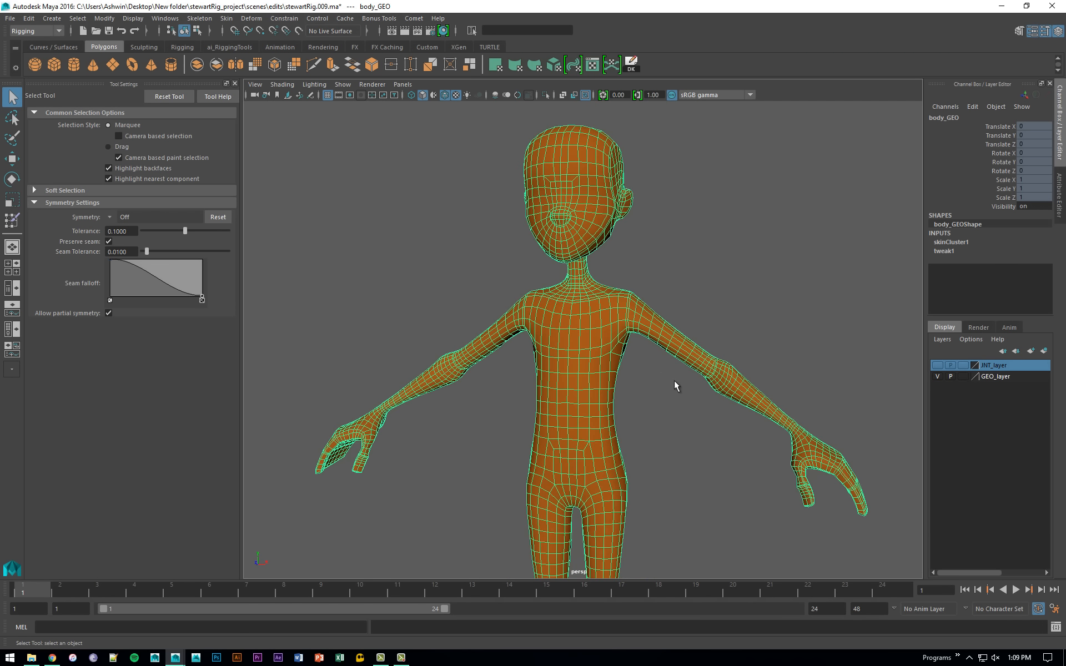
# Show the joint layer and mirror the body's skin weights across YZ, positive to negative, using Closest point on surface, Closest joint and Label.
pyautogui.click(937, 365)
pyautogui.scroll(3, 631, 333)
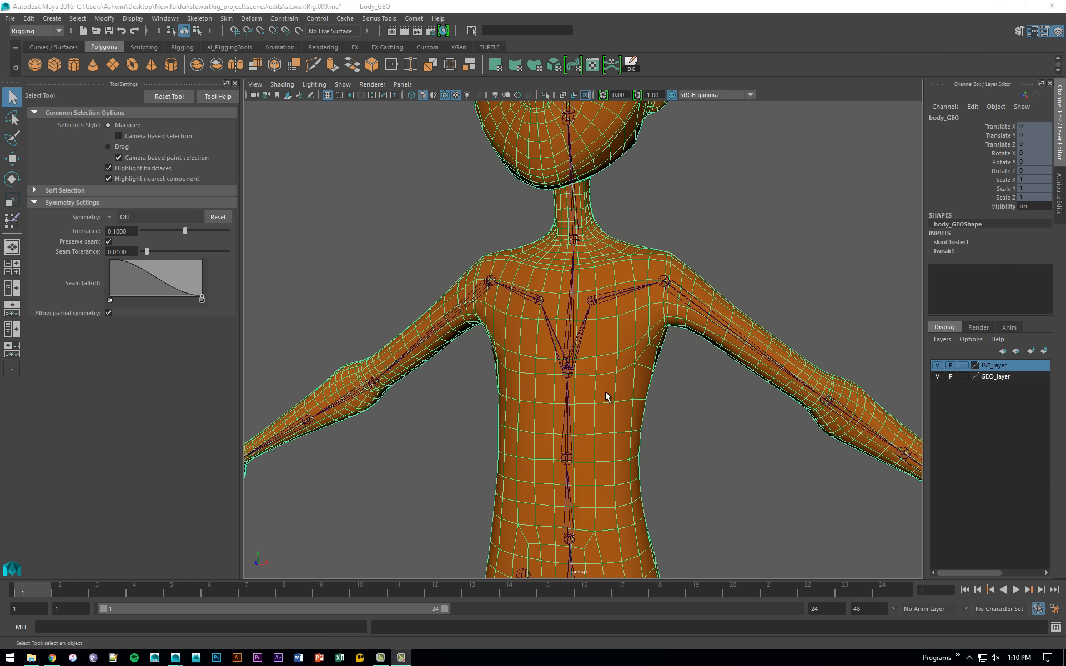
pyautogui.keyDown('alt'); pyautogui.moveTo(606, 392); pyautogui.dragTo(624, 394); pyautogui.keyUp('alt')
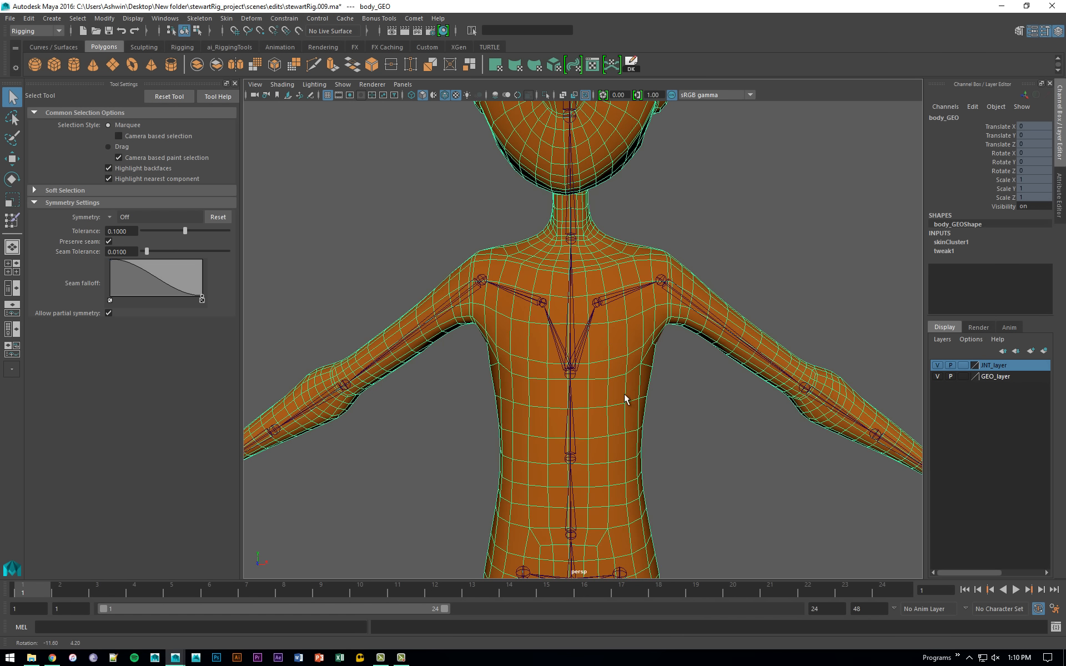
pyautogui.click(227, 18)
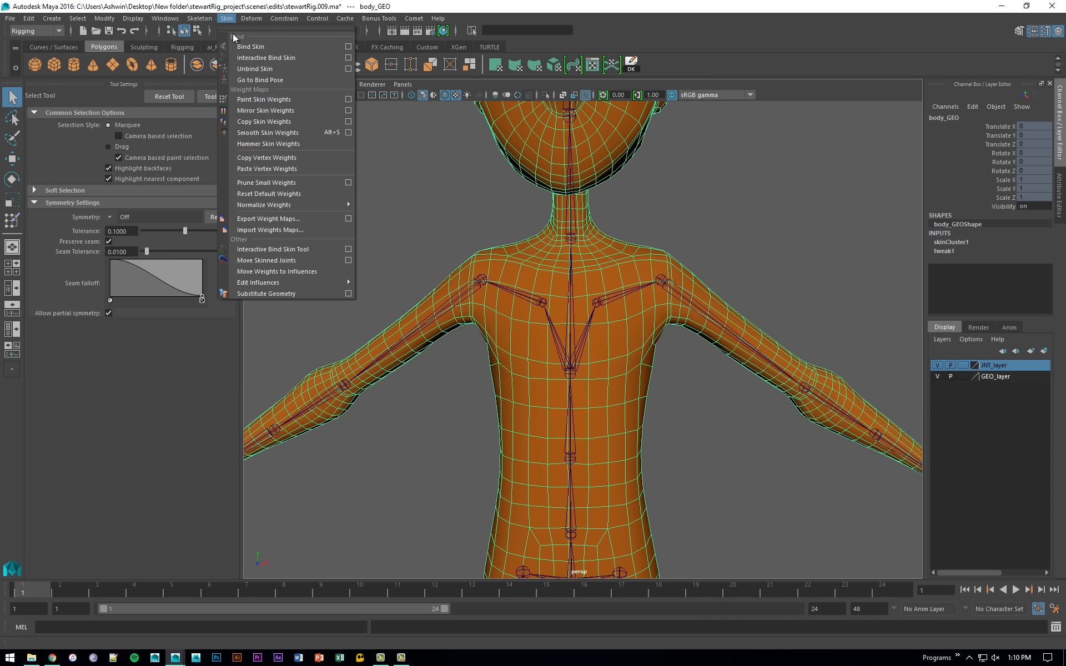
pyautogui.click(350, 110)
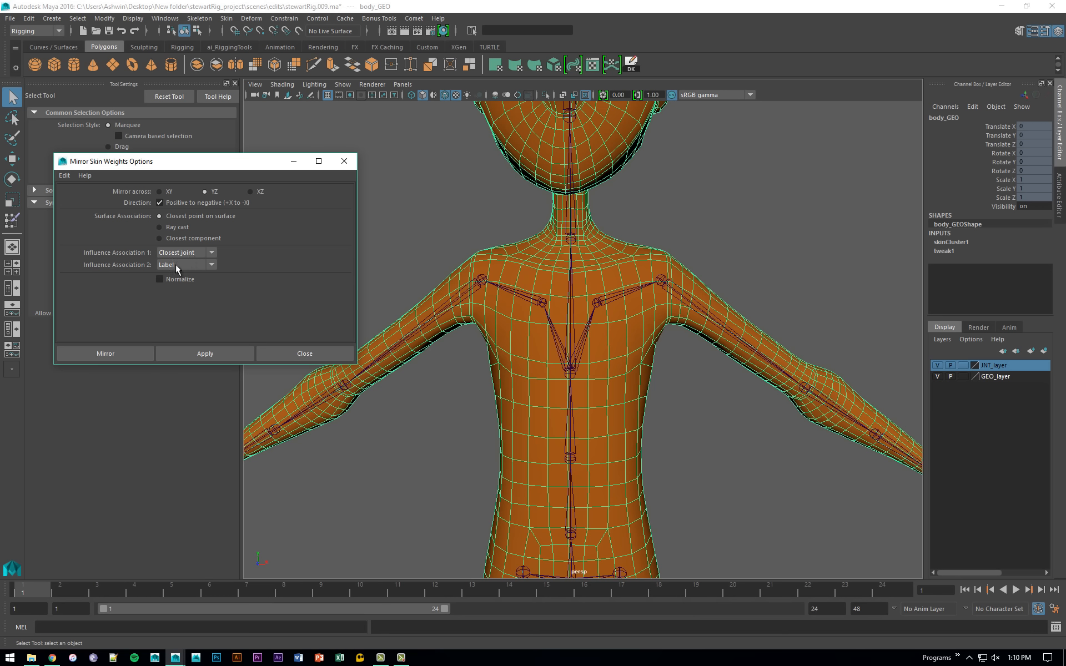
pyautogui.click(119, 353)
# Test the mirrored weights by rotating R_clavicle_JNT upward about 30 degrees in Z, and undo the rotation.
pyautogui.click(503, 292)
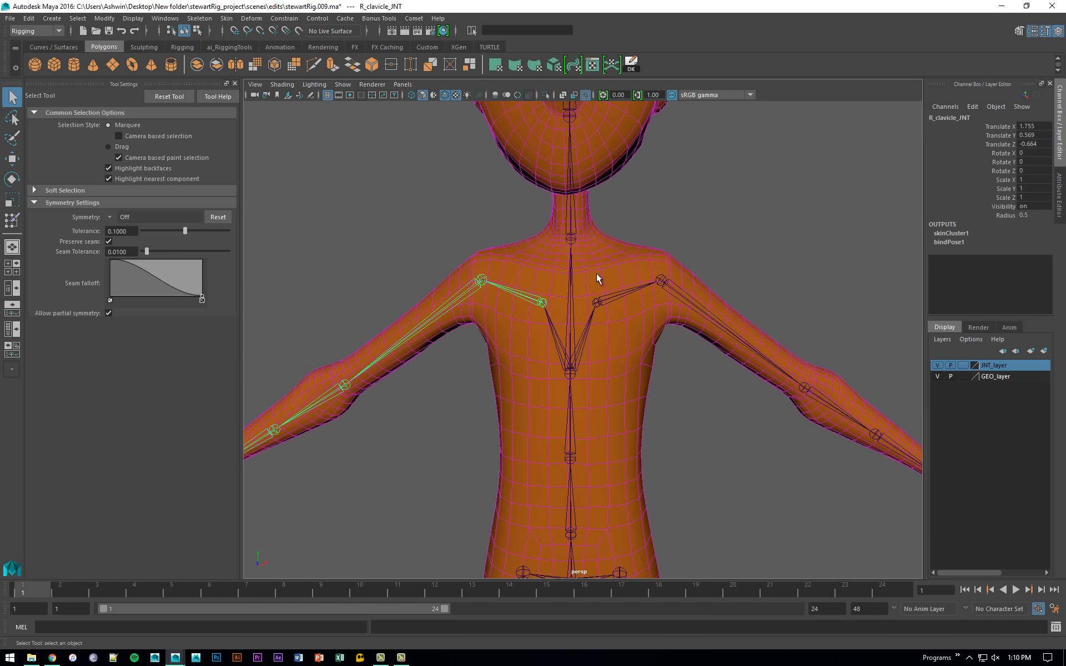
pyautogui.press('e')
pyautogui.moveTo(574, 266); pyautogui.dragTo(575, 285)
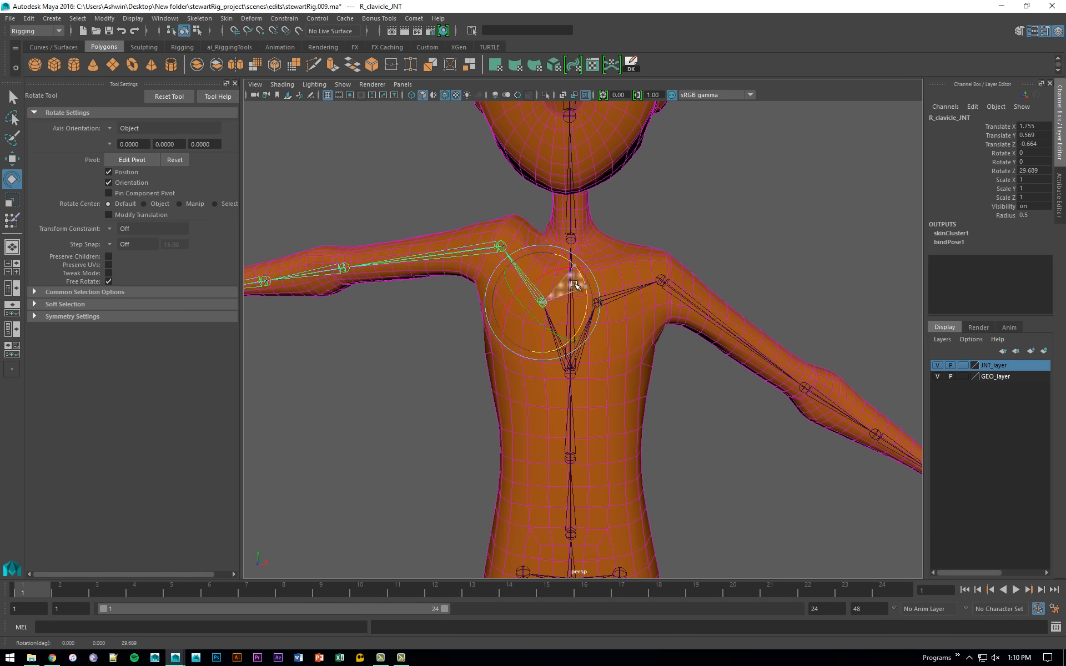
pyautogui.hotkey('ctrl', 'z')
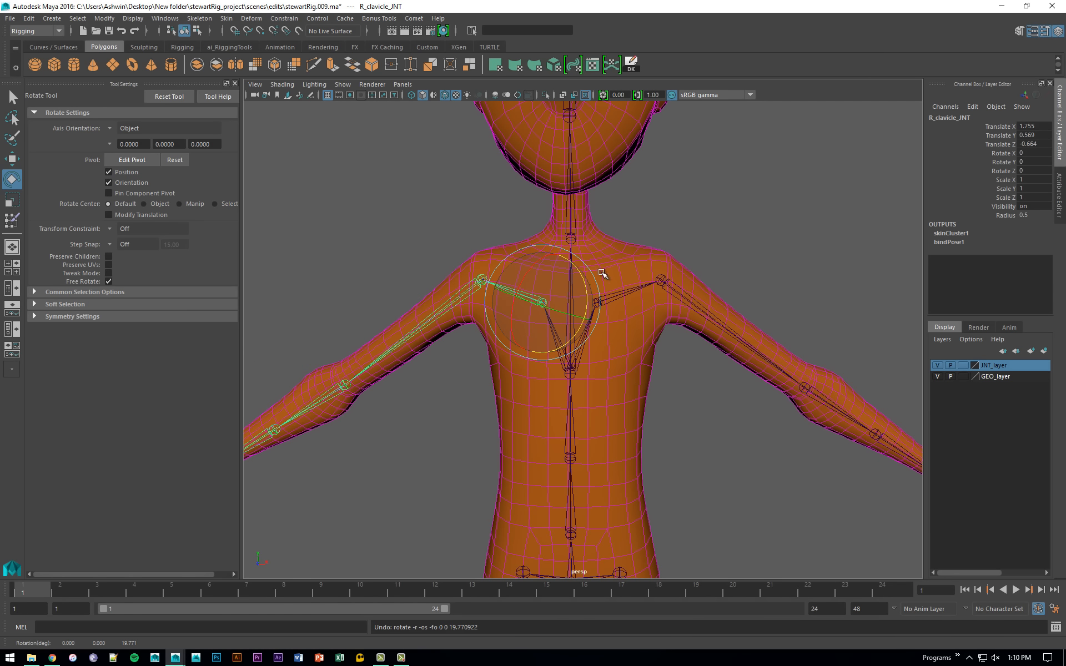
pyautogui.moveTo(45, 588); pyautogui.dragTo(25, 530)
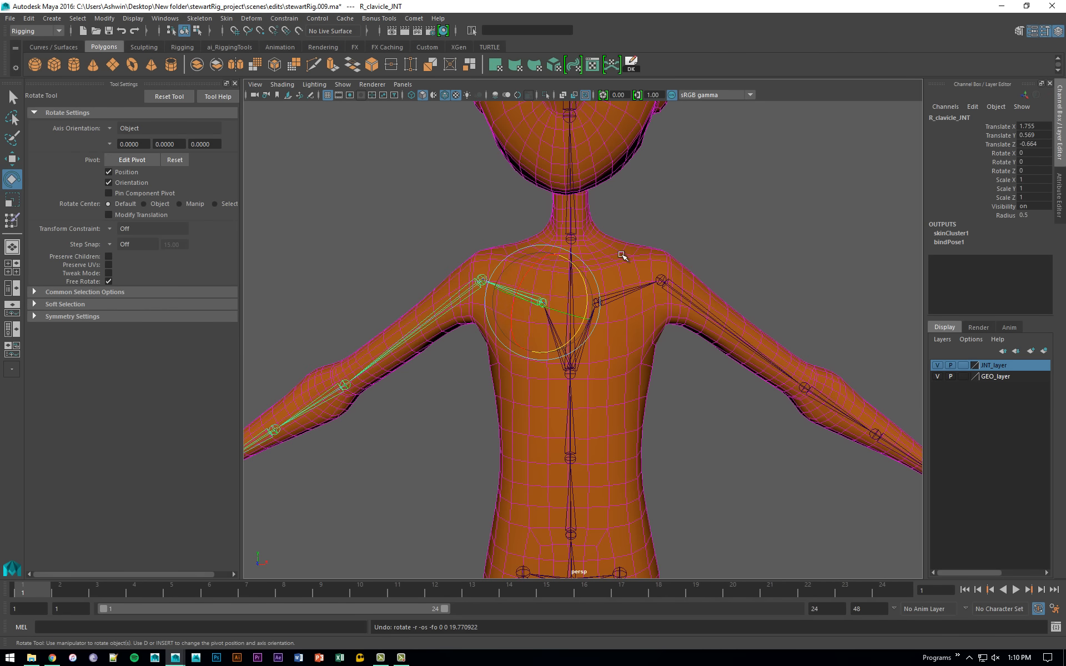
# Open Paint Skin Weights on the body mesh and inspect the chest and left clavicle influences.
pyautogui.click(621, 256)
pyautogui.moveTo(637, 250); pyautogui.dragTo(683, 311, button='right')
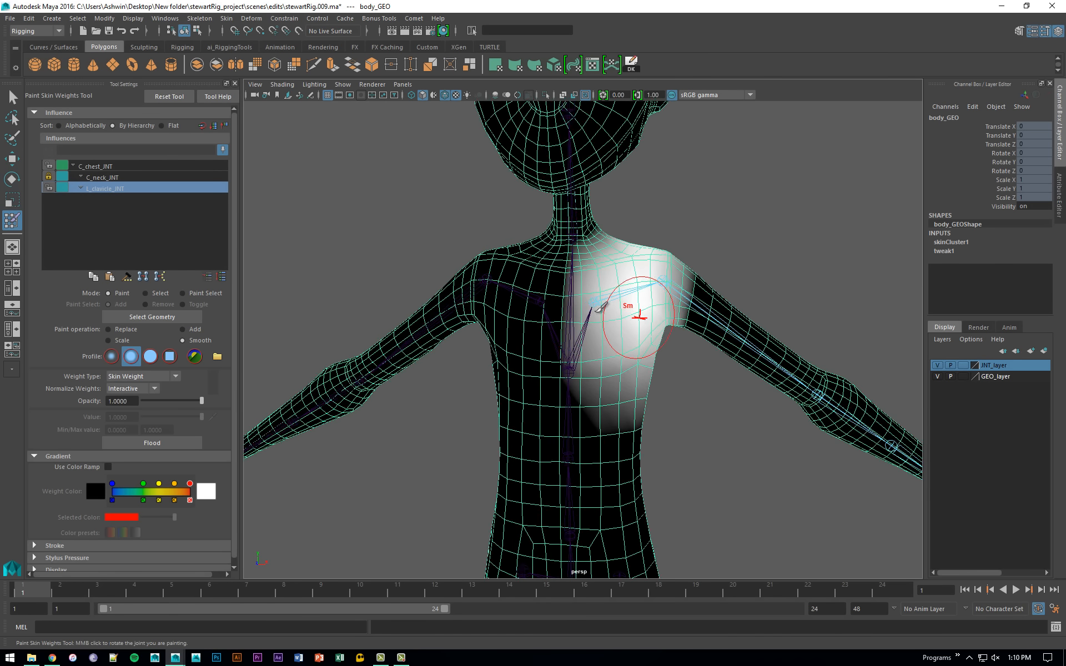
pyautogui.keyDown('alt'); pyautogui.moveTo(597, 309); pyautogui.dragTo(664, 347, button='right'); pyautogui.keyUp('alt')
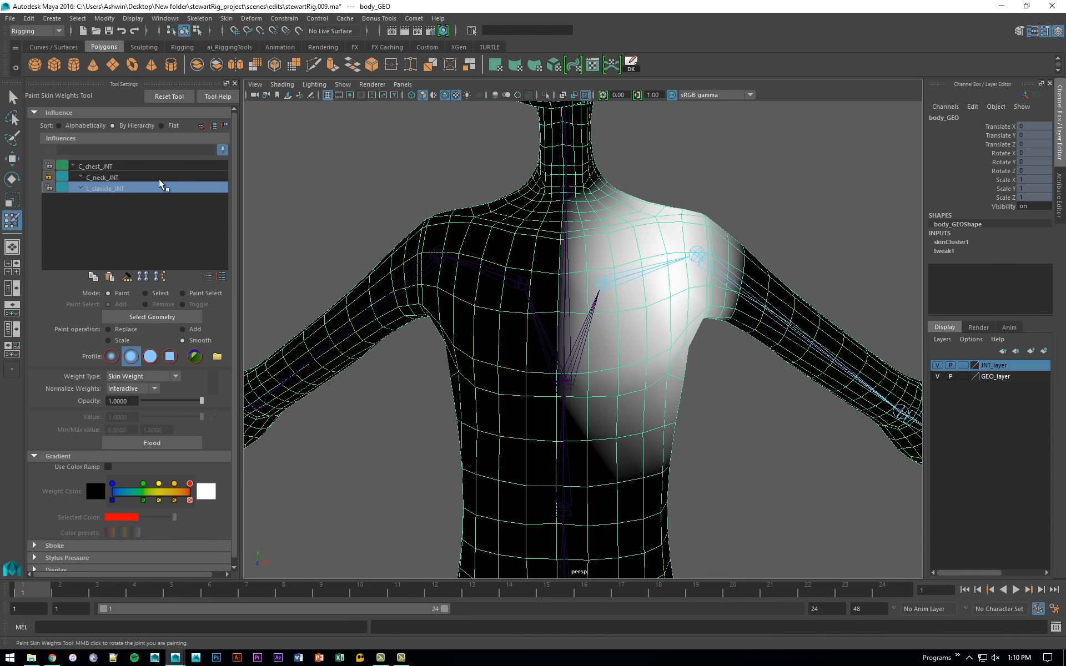
pyautogui.click(121, 167)
pyautogui.click(121, 188)
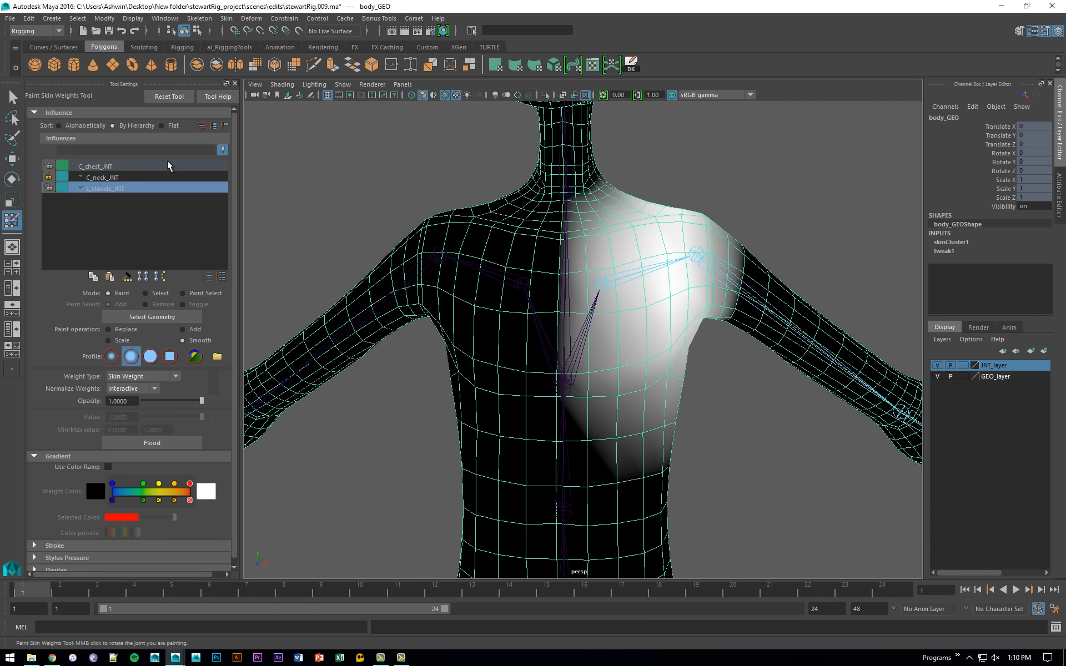
# Add R_clavicle_JNT to the pinned influences alongside C_chest_JNT and L_clavicle_JNT, and unlock its weights.
pyautogui.click(223, 151)
pyautogui.scroll(-6, 194, 194)
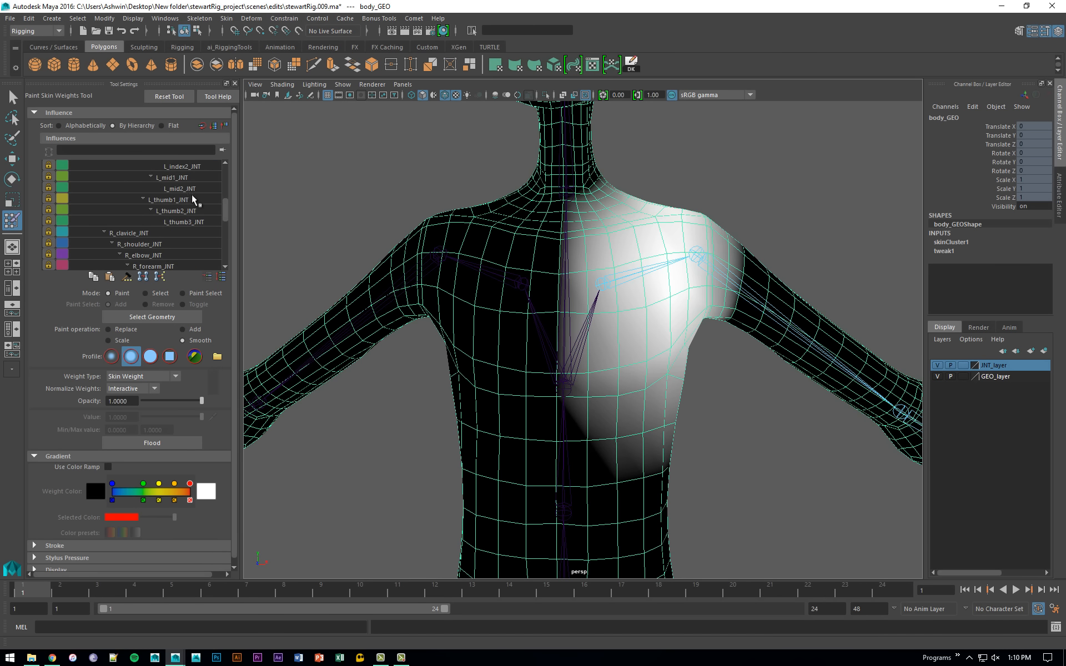
pyautogui.scroll(-3, 194, 199)
pyautogui.click(180, 189)
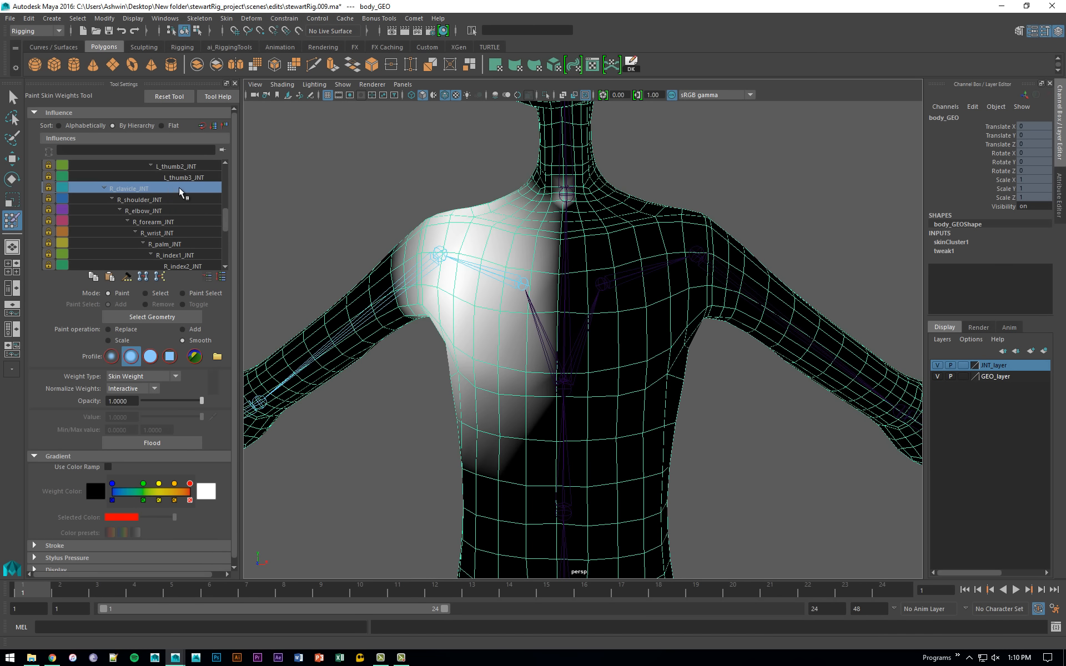
pyautogui.click(222, 150)
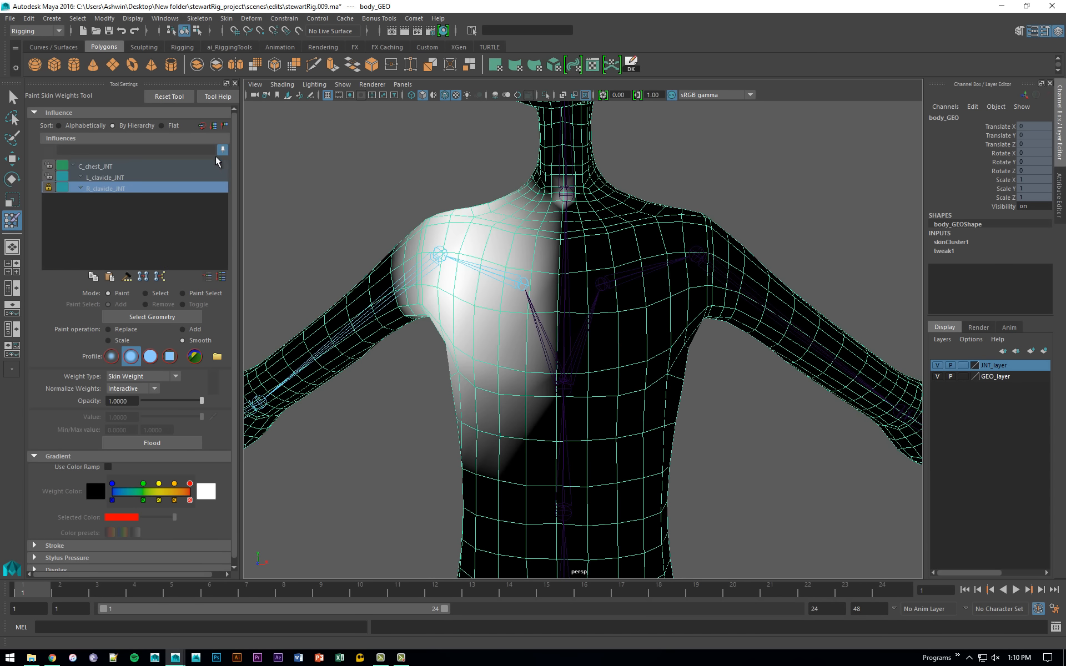
pyautogui.click(188, 228)
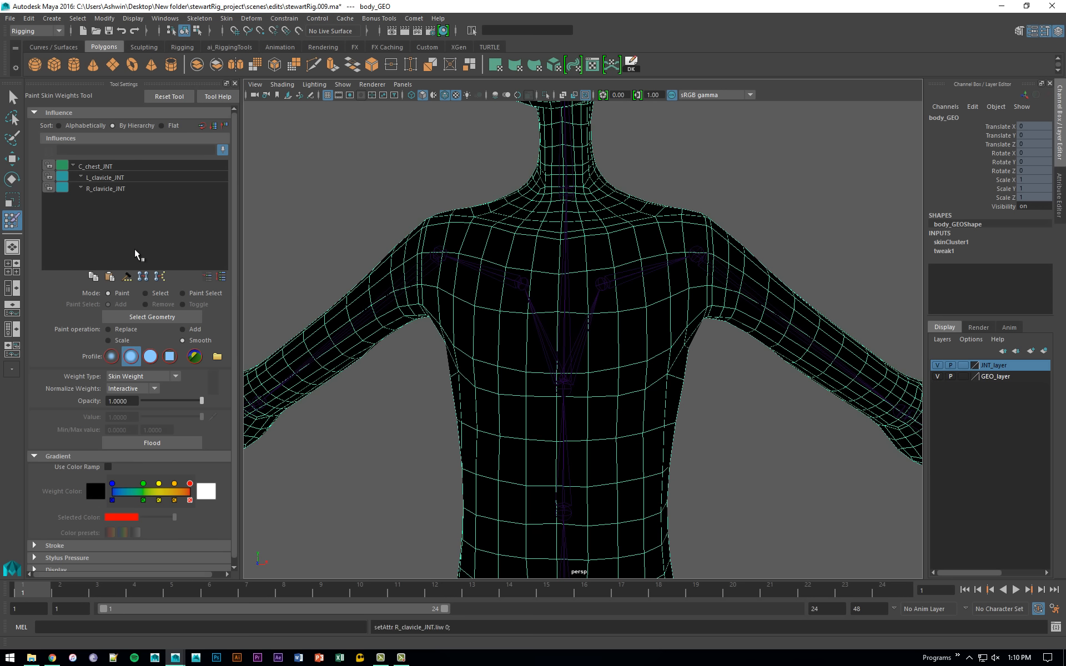
# Select the vertices along the torso's centre line on the front and back, hiding the joint layer to reach them.
pyautogui.keyDown('alt'); pyautogui.moveTo(505, 281); pyautogui.dragTo(638, 325); pyautogui.keyUp('alt')
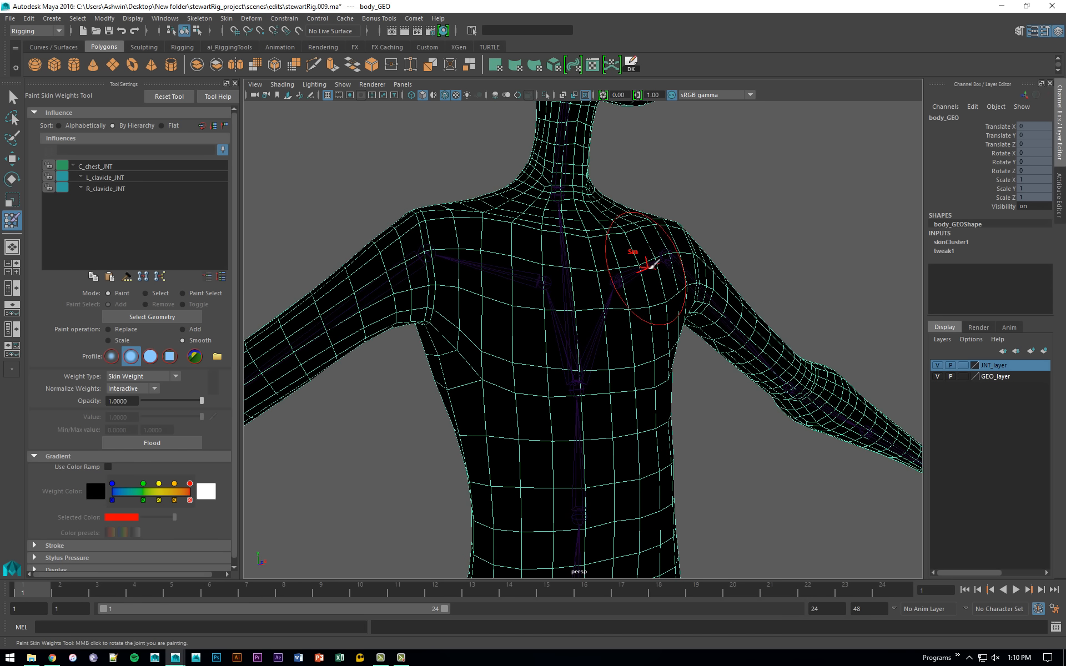
pyautogui.press('q')
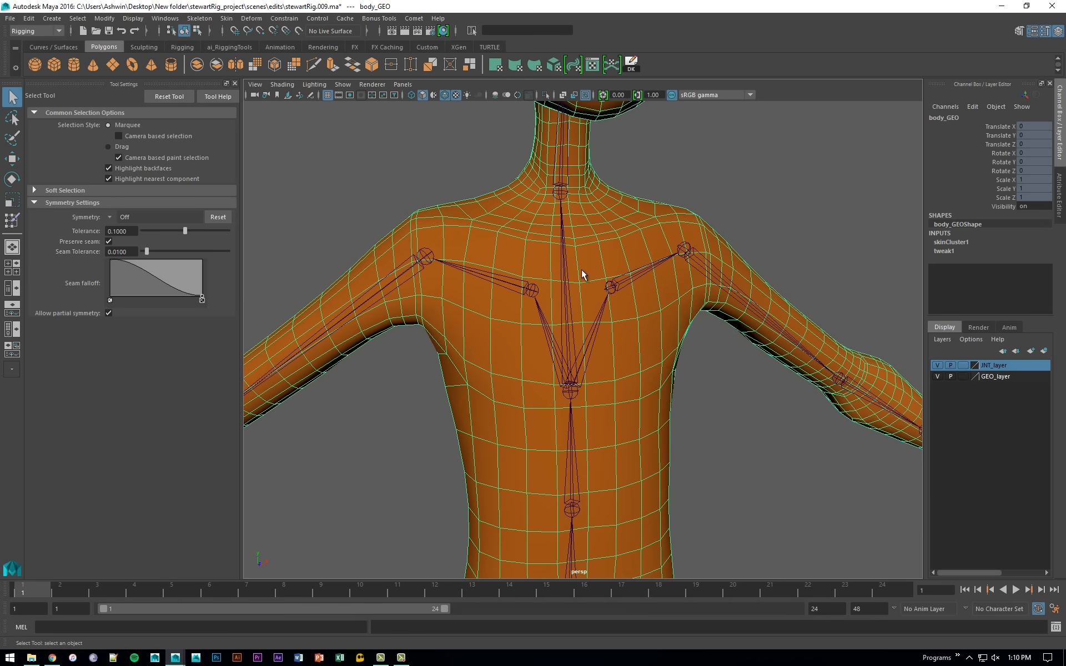
pyautogui.press('F9')
pyautogui.click(572, 207)
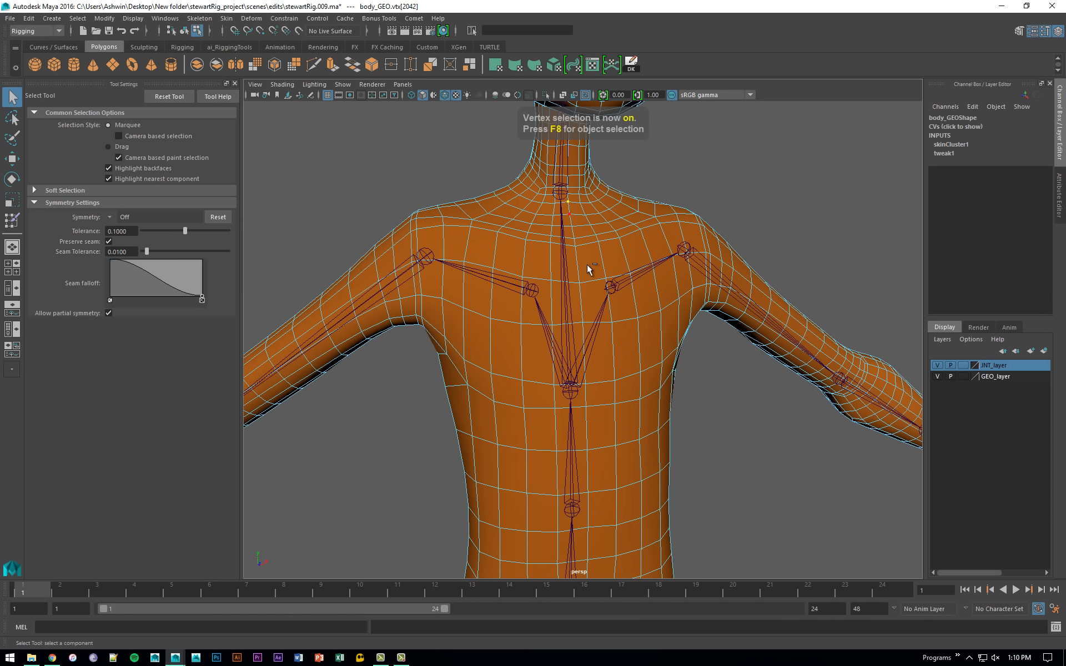
pyautogui.keyDown('alt'); pyautogui.moveTo(714, 402); pyautogui.dragTo(467, 401); pyautogui.keyUp('alt')
pyautogui.click(602, 167)
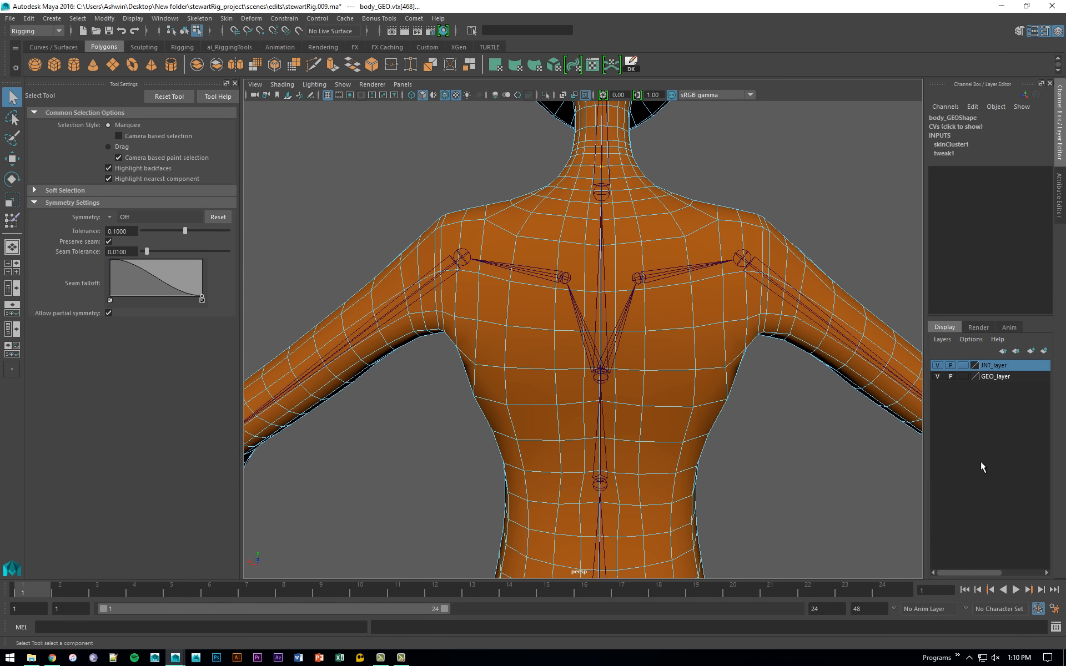
pyautogui.click(937, 365)
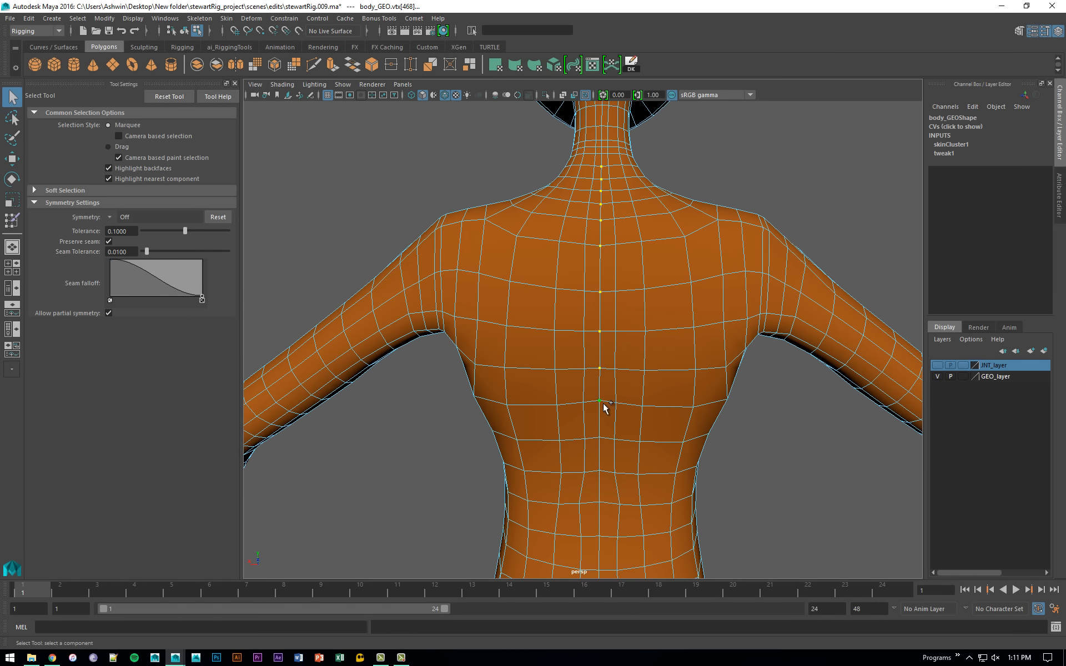
pyautogui.keyDown('alt'); pyautogui.moveTo(603, 403); pyautogui.dragTo(724, 401); pyautogui.keyUp('alt')
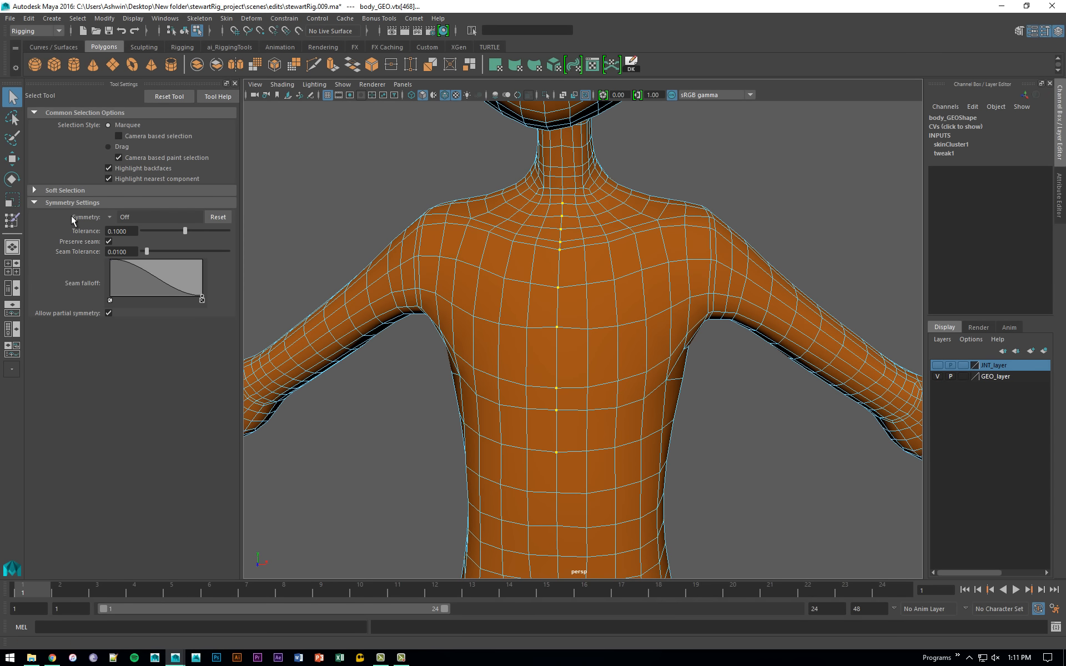
# Flood the Smooth operation twice on the selected centre-line vertices for the C_chest_JNT influence.
pyautogui.click(12, 221)
pyautogui.click(110, 166)
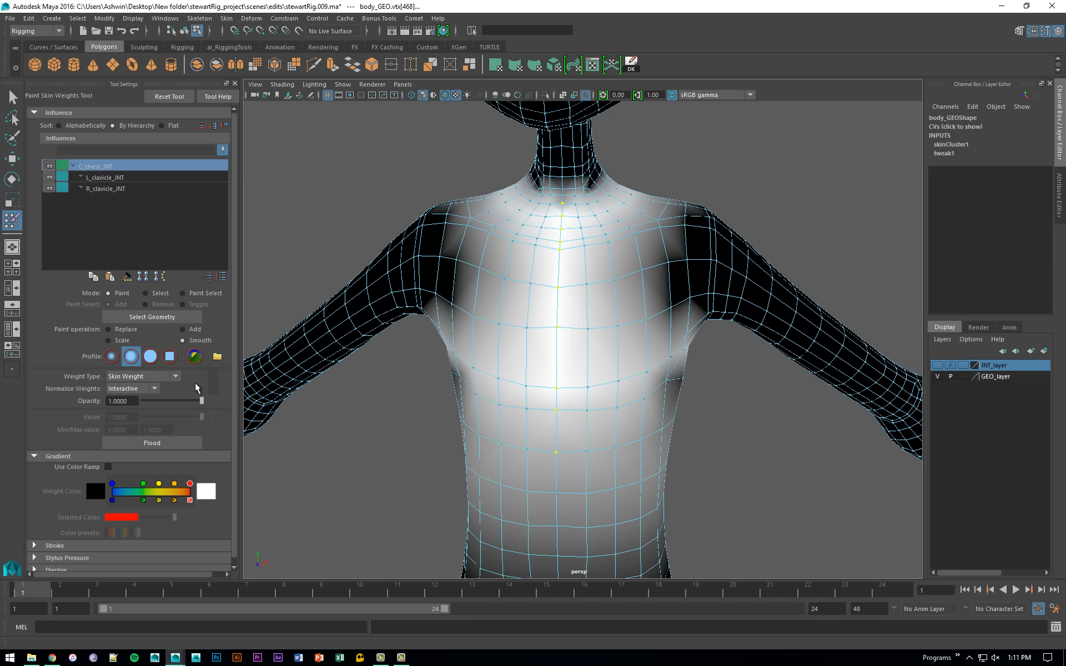
pyautogui.click(151, 444)
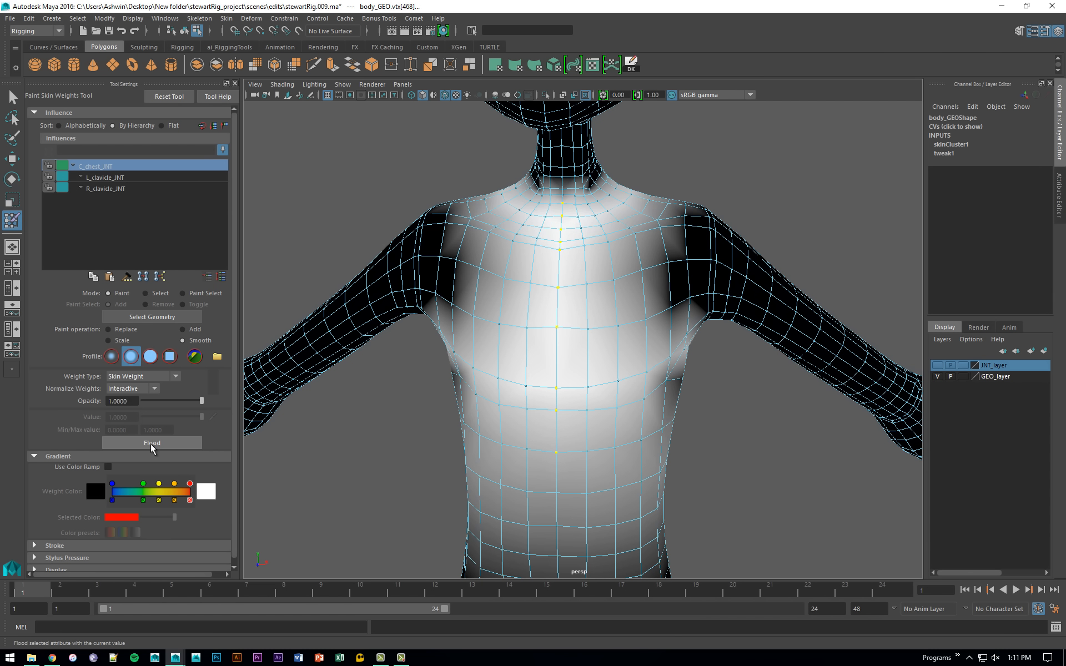
pyautogui.click(151, 443)
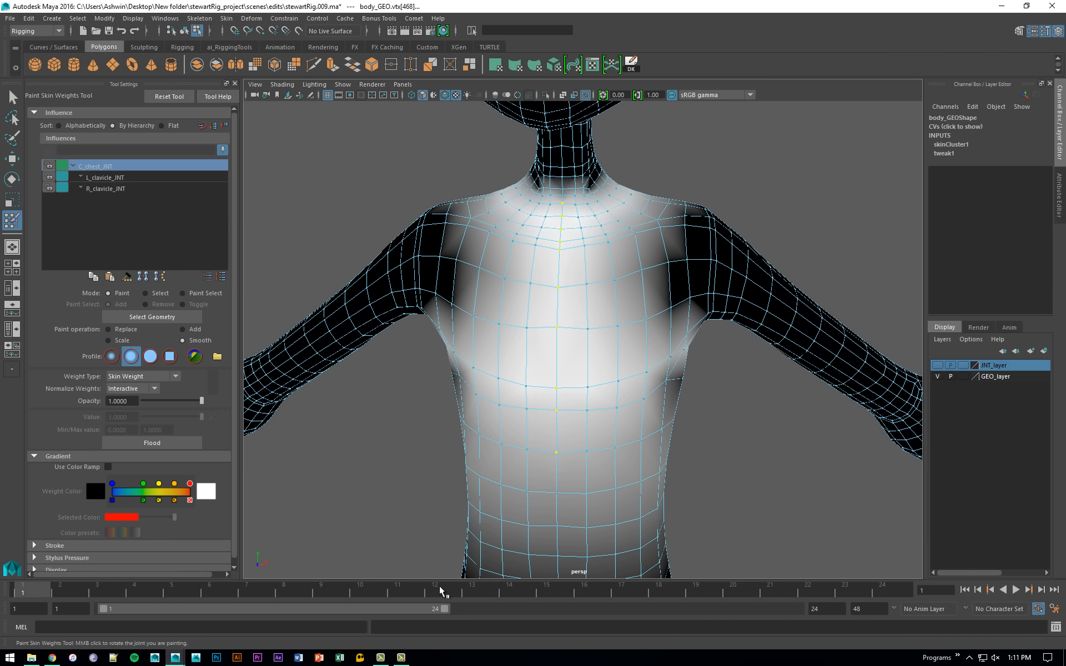
# Go to frame 16 and smooth the skin weights of vertices just left of the spine on the upper back.
pyautogui.moveTo(43, 585)
pyautogui.mouseDown()
pyautogui.moveTo(478, 596)
pyautogui.moveTo(60, 592)
pyautogui.mouseUp()
pyautogui.keyDown('alt'); pyautogui.moveTo(697, 351); pyautogui.dragTo(465, 363); pyautogui.keyUp('alt')
pyautogui.moveTo(60, 593)
pyautogui.mouseDown()
pyautogui.moveTo(691, 593)
pyautogui.moveTo(605, 586)
pyautogui.moveTo(603, 524)
pyautogui.mouseUp()
pyautogui.keyDown('alt'); pyautogui.moveTo(585, 376); pyautogui.dragTo(583, 430, button='middle'); pyautogui.keyUp('alt')
pyautogui.keyDown('alt'); pyautogui.moveTo(502, 435); pyautogui.dragTo(606, 443, button='right'); pyautogui.keyUp('alt')
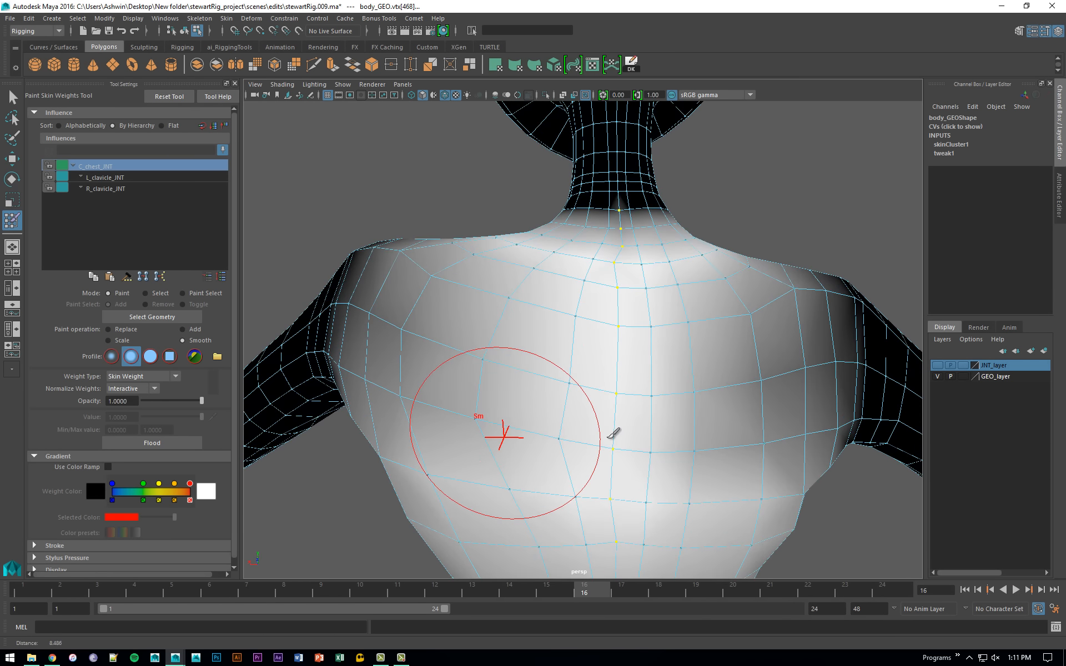
pyautogui.press('q')
pyautogui.click(559, 438)
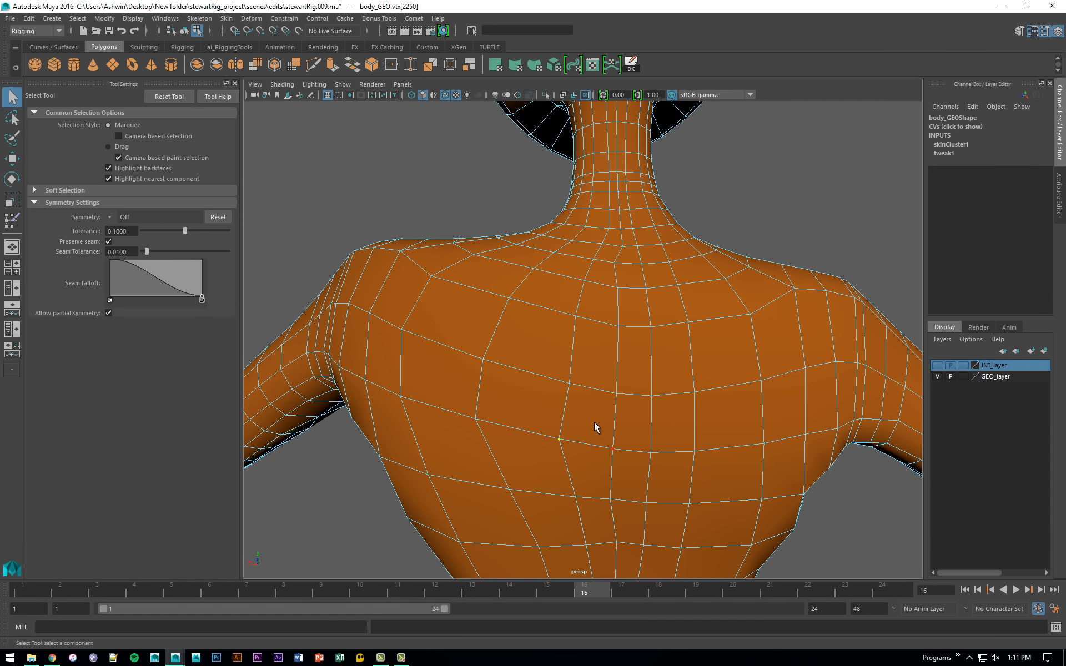
pyautogui.press('g')
pyautogui.click(489, 425)
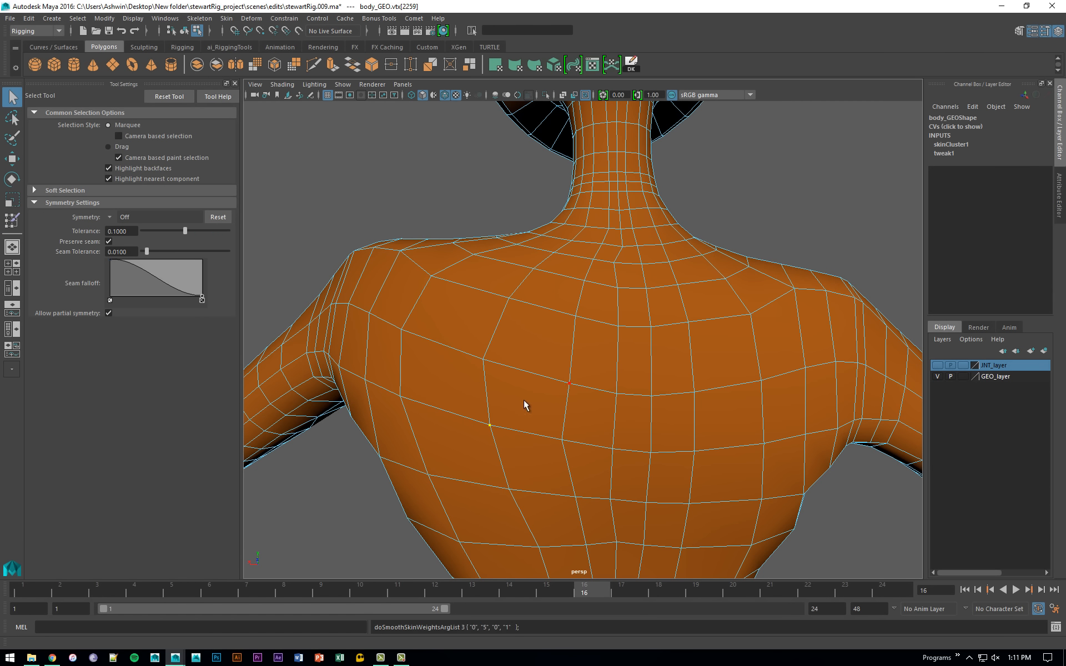
# Select the spine vertices below the back of the neck and repeat the weight smoothing on them.
pyautogui.click(624, 256)
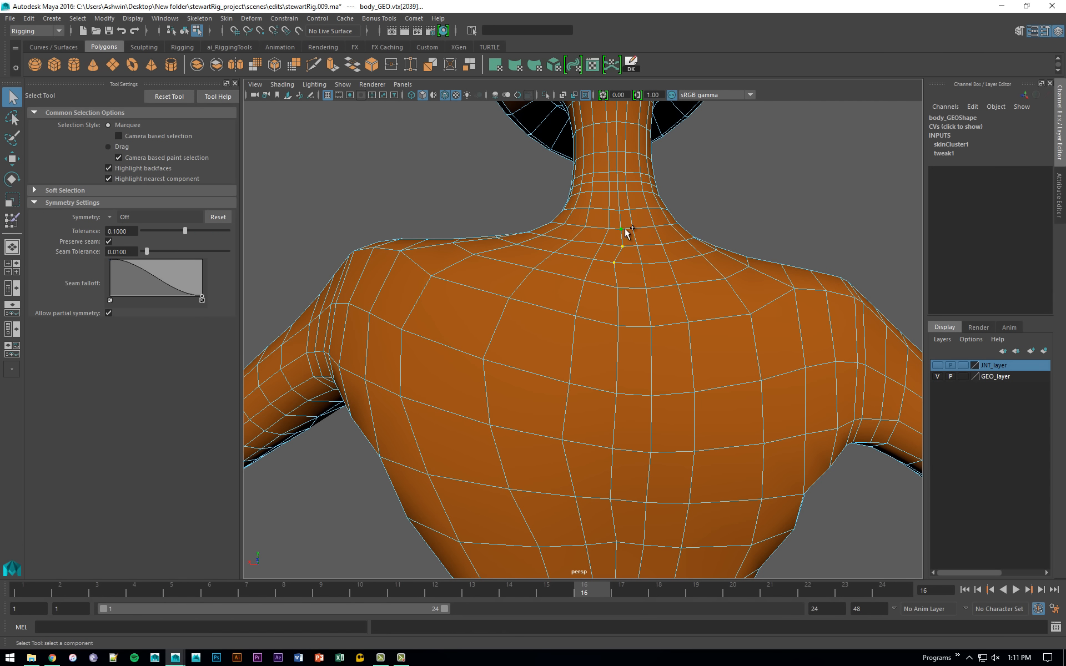
pyautogui.click(625, 229)
pyautogui.scroll(-3, 641, 328)
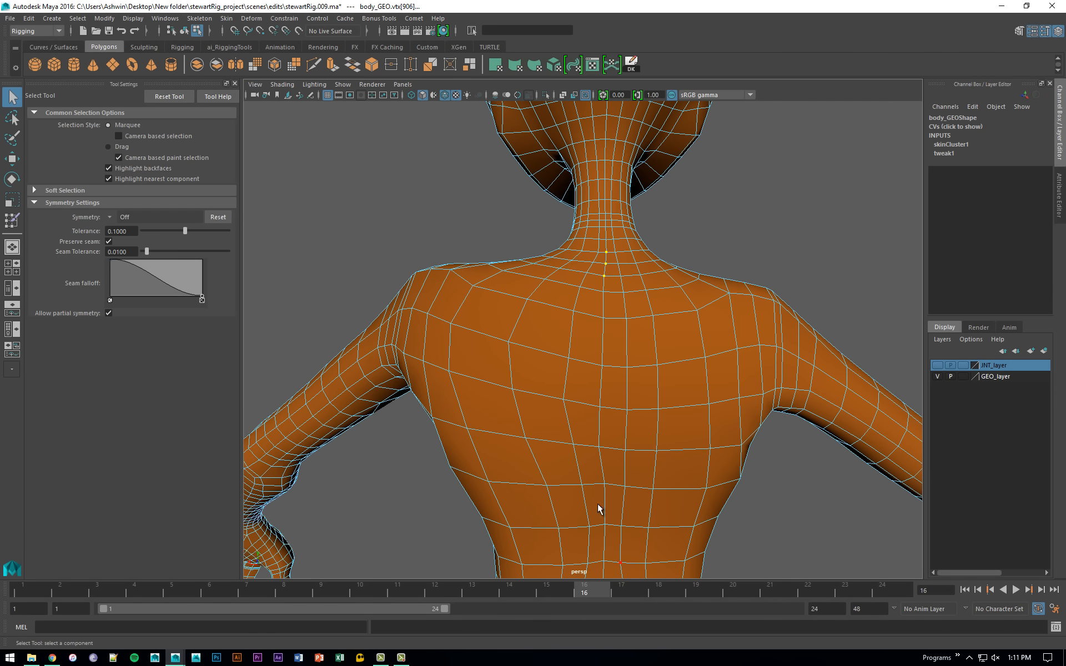
pyautogui.click(597, 454)
pyautogui.press('g')
# Move to frame 8 and pick individual vertices left of the spine on the upper back.
pyautogui.moveTo(564, 591); pyautogui.dragTo(284, 590)
pyautogui.click(566, 404)
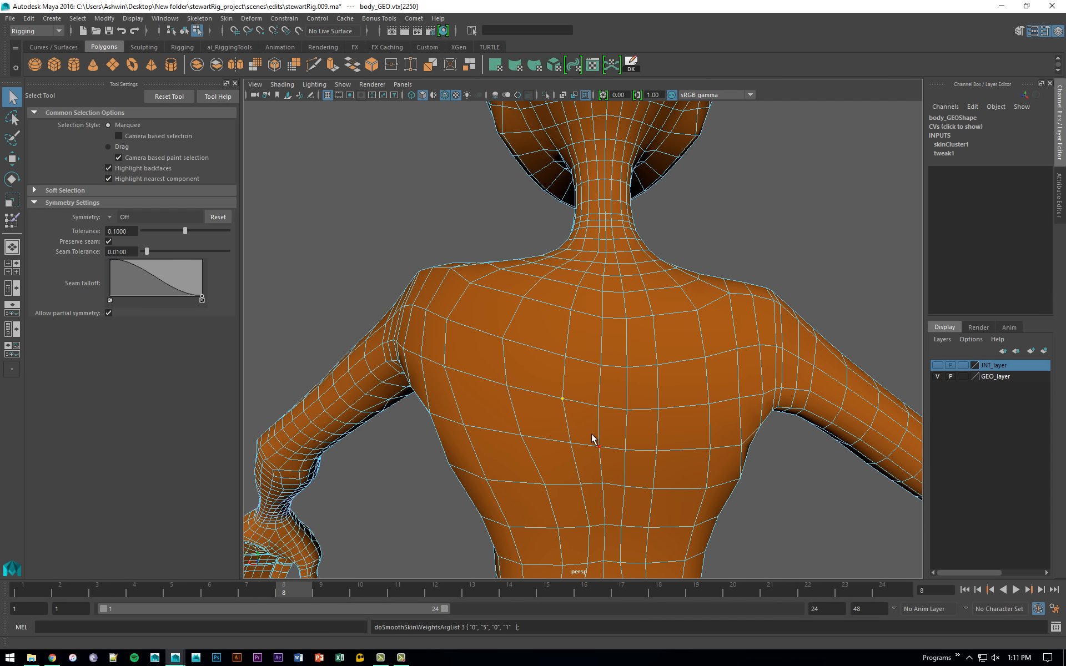
pyautogui.click(508, 341)
# Scrub through the clavicle animation, examine the torso from back to front, and return the body to object selection.
pyautogui.keyDown('alt'); pyautogui.moveTo(753, 486); pyautogui.dragTo(622, 541, button='right'); pyautogui.keyUp('alt')
pyautogui.moveTo(298, 591); pyautogui.dragTo(727, 586)
pyautogui.keyDown('alt'); pyautogui.moveTo(689, 548); pyautogui.dragTo(17, 544); pyautogui.keyUp('alt')
pyautogui.scroll(-5, 423, 318)
pyautogui.press('F8')
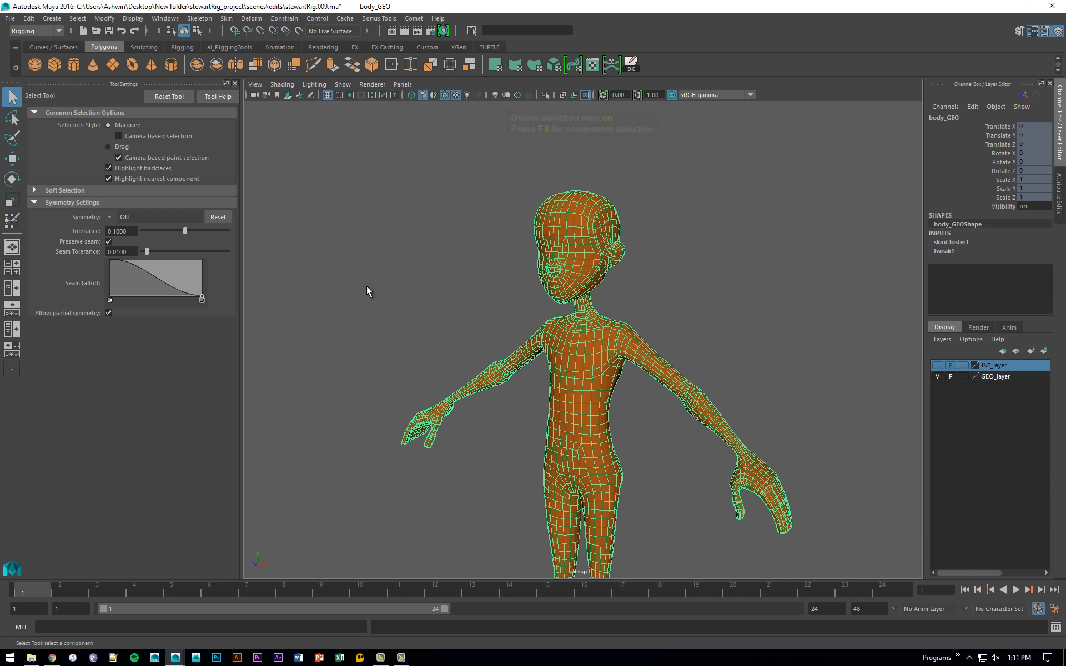
pyautogui.click(628, 282)
pyautogui.keyDown('alt'); pyautogui.moveTo(550, 317); pyautogui.dragTo(568, 318); pyautogui.keyUp('alt')
pyautogui.keyDown('alt'); pyautogui.moveTo(559, 377); pyautogui.dragTo(559, 338, button='middle'); pyautogui.keyUp('alt')
pyautogui.click(559, 337)
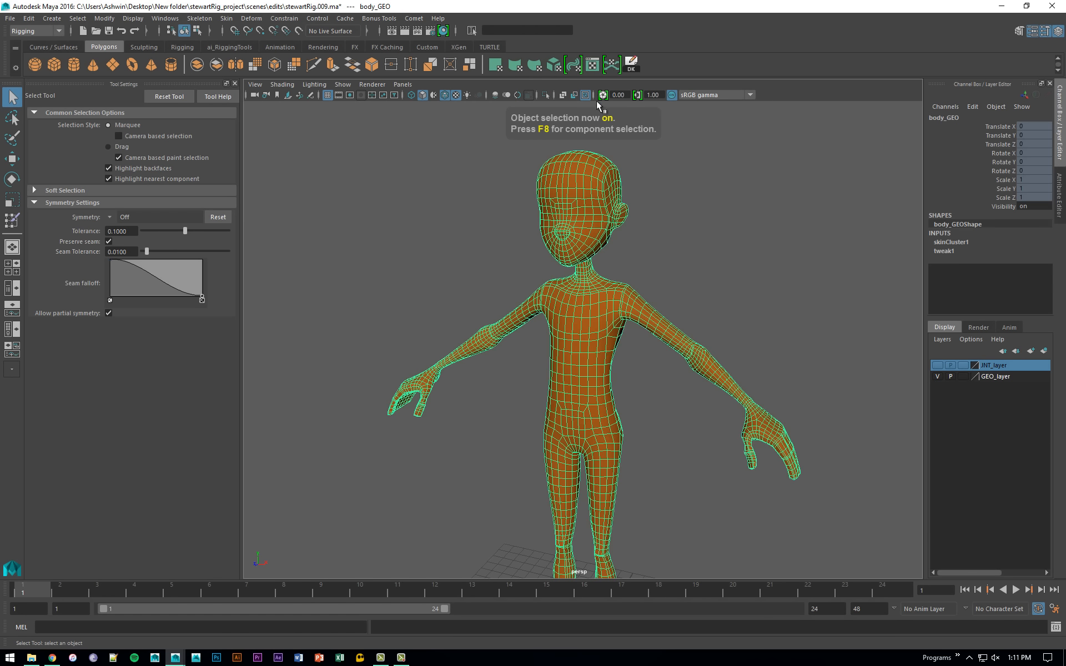
# Lock the skin weights of C_chest_JNT, L_clavicle_JNT and R_clavicle_JNT, and unpin them to restore the full influence list.
pyautogui.click(11, 220)
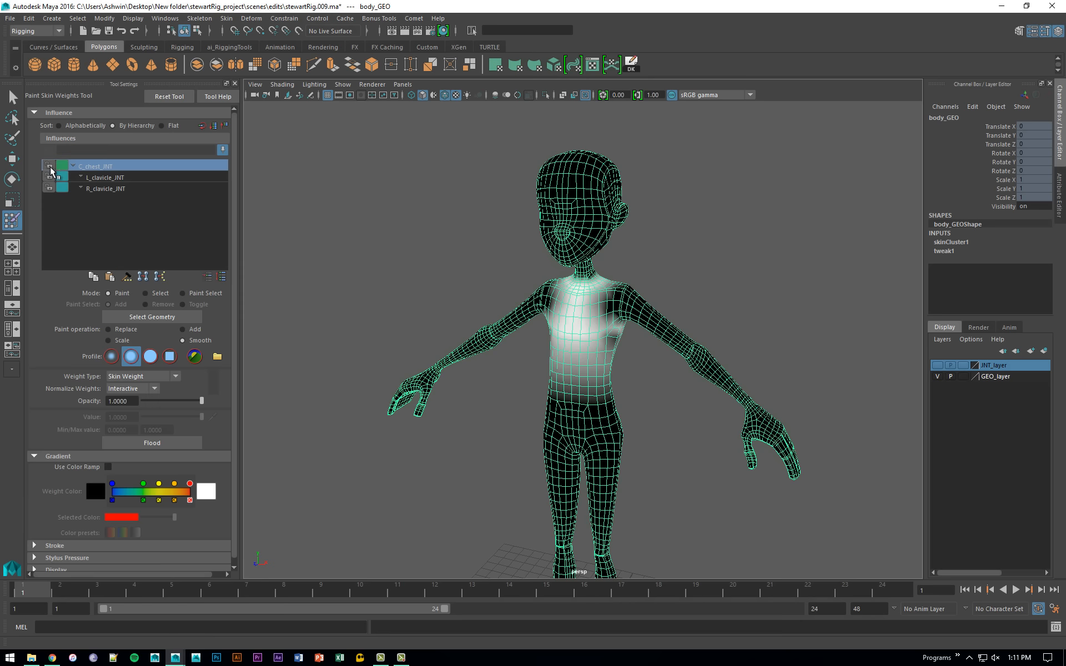
pyautogui.click(49, 167)
pyautogui.click(49, 177)
pyautogui.click(49, 188)
pyautogui.click(222, 150)
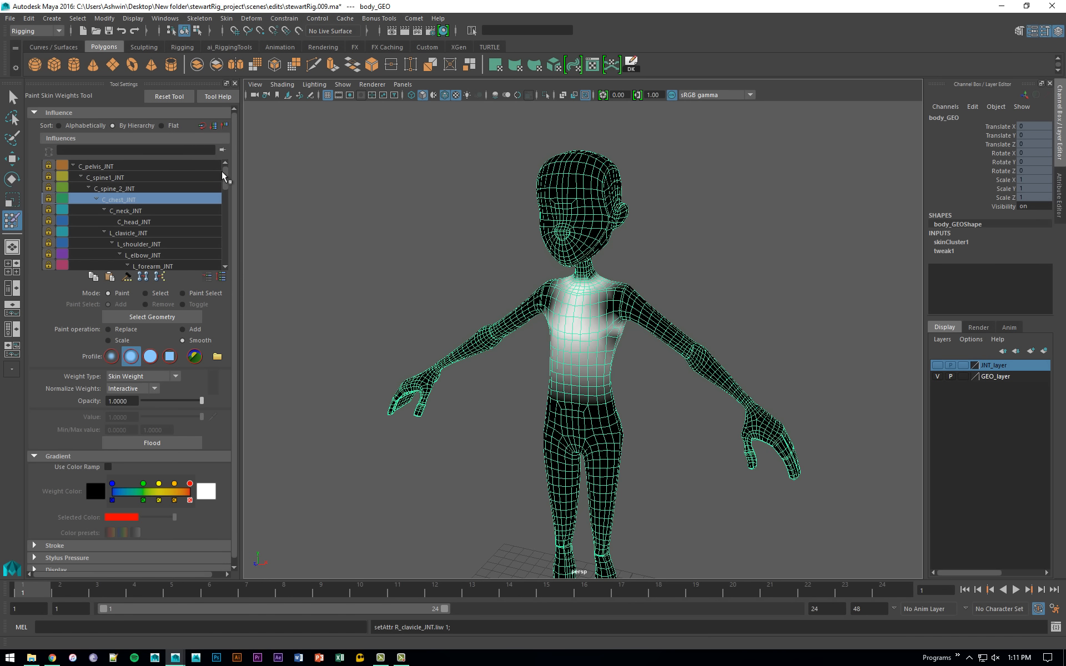
# Exit weight painting and deselect the body mesh.
pyautogui.keyDown('alt'); pyautogui.moveTo(613, 225); pyautogui.dragTo(554, 218, button='right'); pyautogui.keyUp('alt')
pyautogui.press('q')
pyautogui.click(721, 252)
pyautogui.moveTo(541, 251)
pyautogui.keyDown('alt'); pyautogui.mouseDown()
pyautogui.moveTo(573, 243)
pyautogui.moveTo(541, 251)
pyautogui.mouseUp(); pyautogui.keyUp('alt')
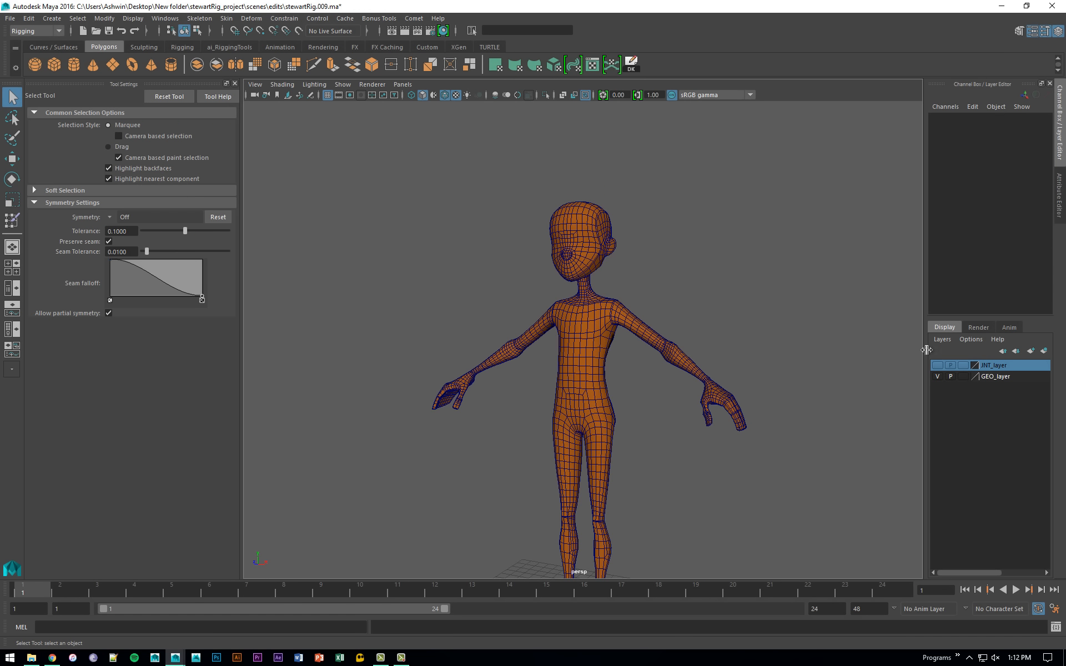
# Make the joints of JNT_layer visible while keeping the body mesh of GEO_layer in normal shaded display.
pyautogui.keyDown('alt'); pyautogui.moveTo(779, 304); pyautogui.dragTo(766, 315); pyautogui.keyUp('alt')
pyautogui.keyDown('alt'); pyautogui.moveTo(743, 297); pyautogui.dragTo(775, 325, button='right'); pyautogui.keyUp('alt')
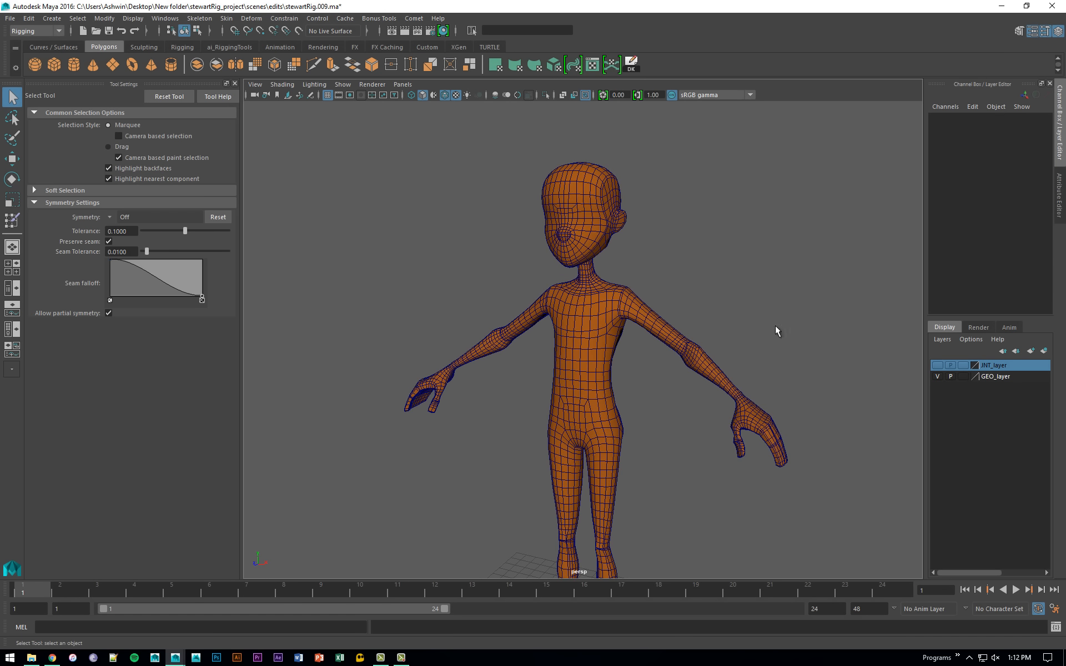
pyautogui.click(937, 365)
pyautogui.click(964, 376)
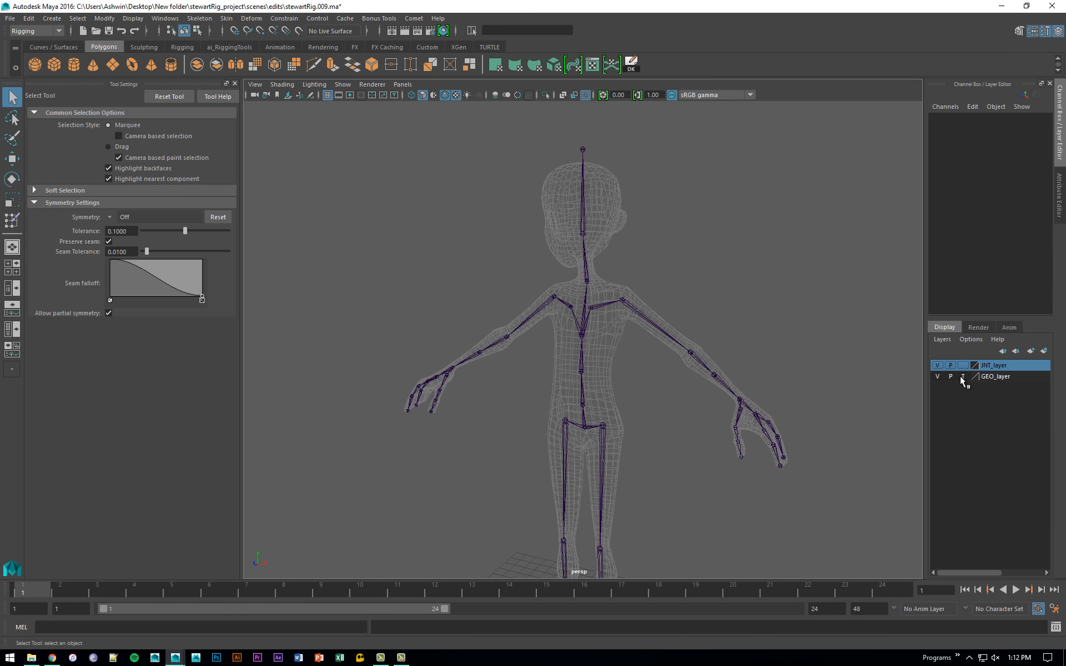
pyautogui.click(963, 376)
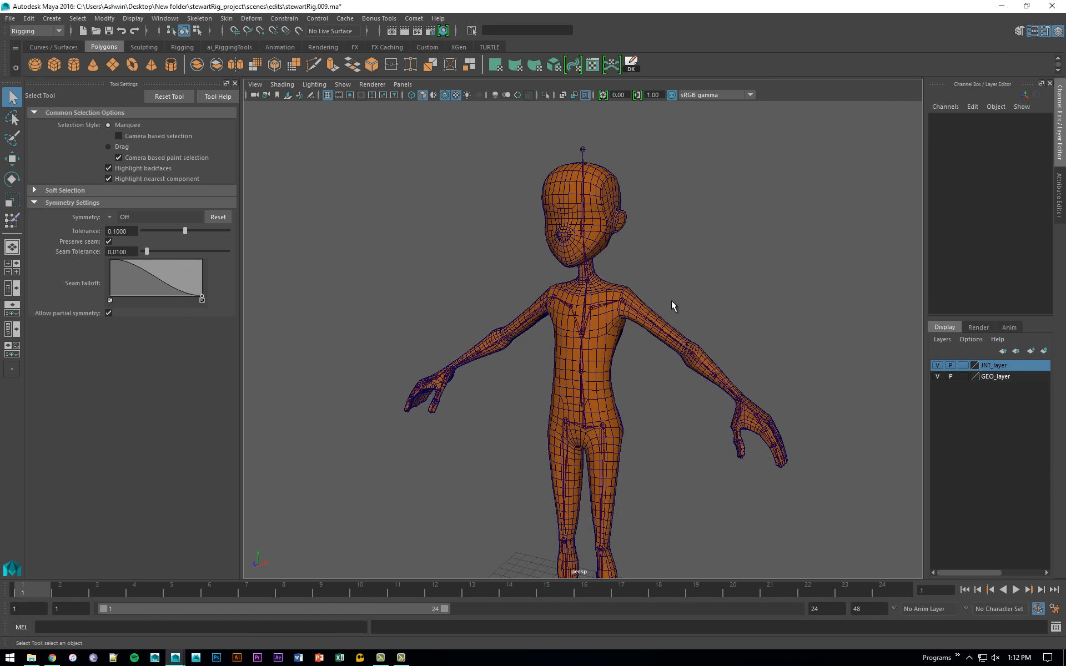
# Mirror the skin weights of body_GEO with the current mirror settings and deselect the mesh.
pyautogui.click(647, 323)
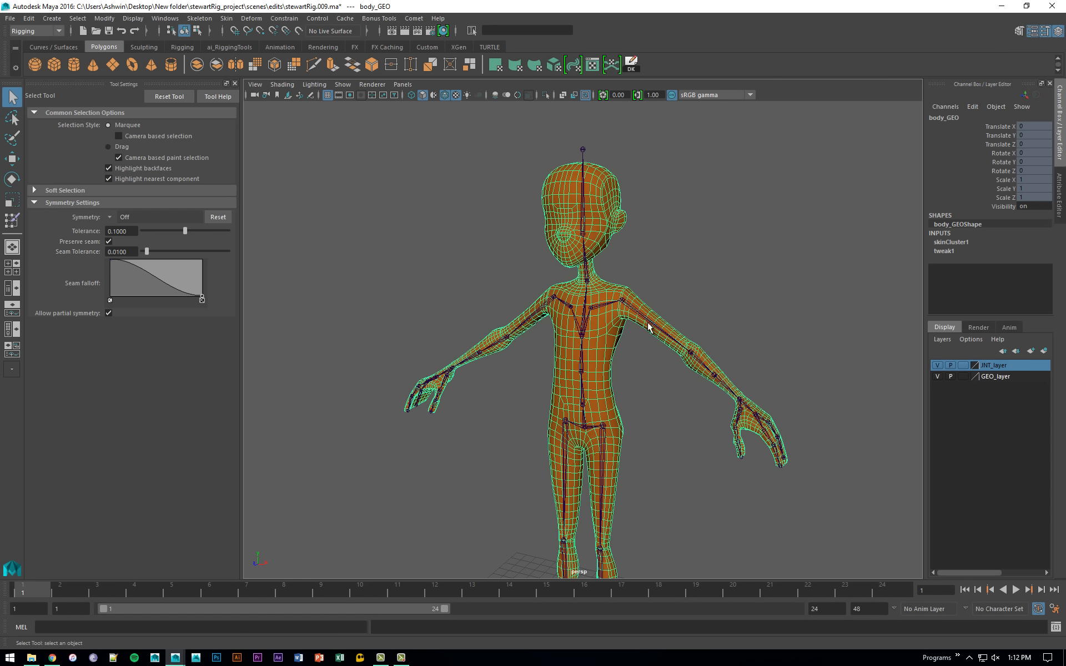
pyautogui.click(227, 19)
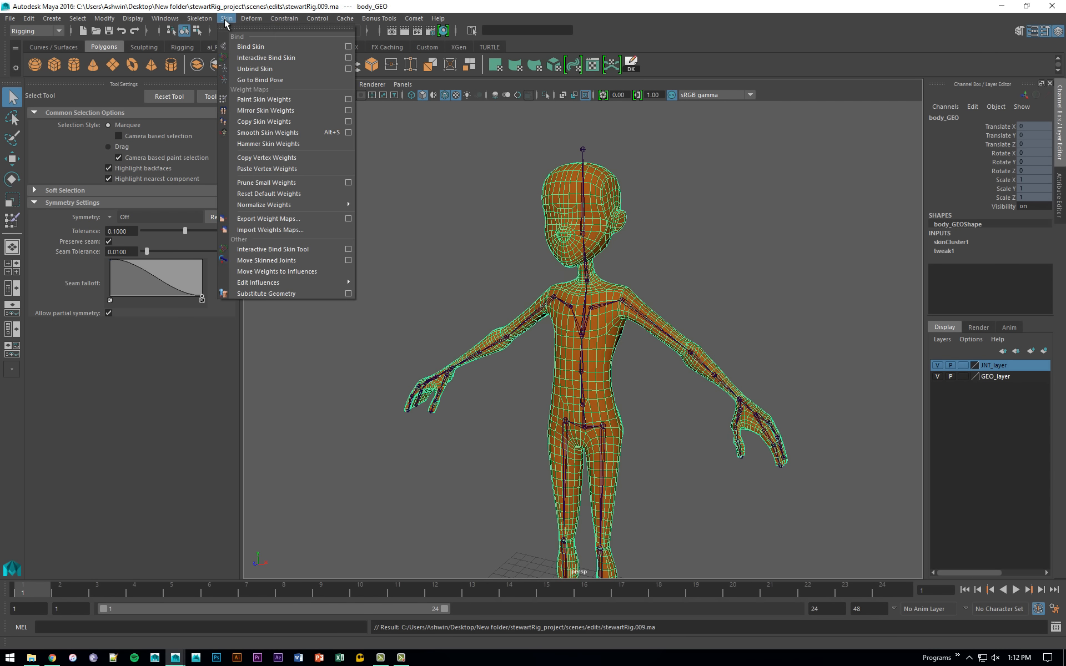
pyautogui.click(305, 111)
pyautogui.click(659, 240)
# Select L_clavicle_JNT for rotation and delete its animation keys.
pyautogui.scroll(5, 661, 261)
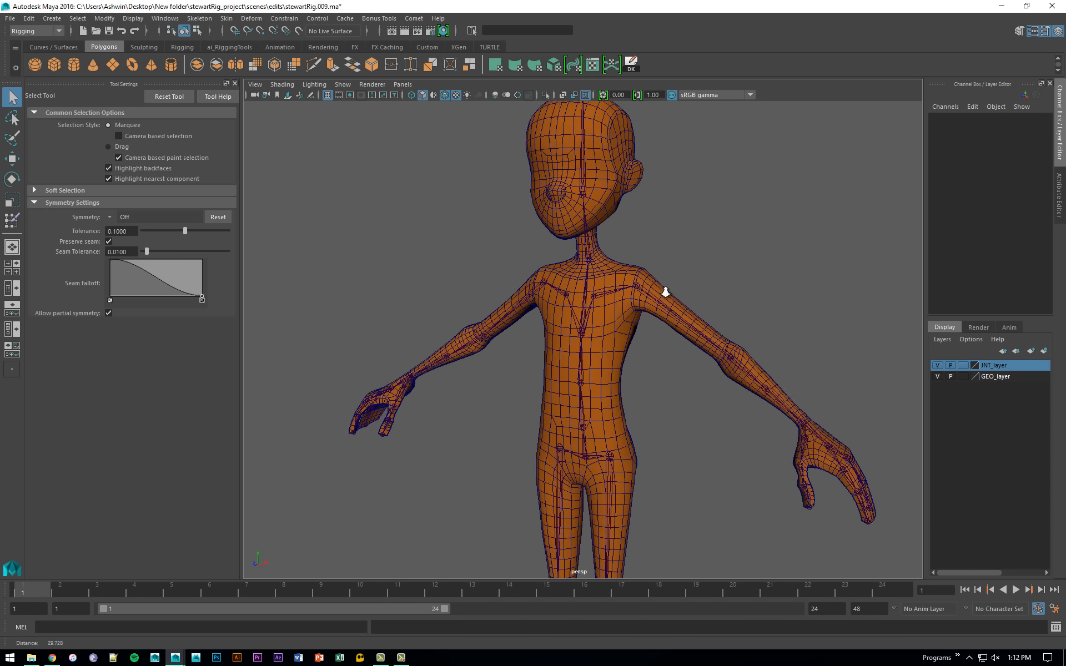
pyautogui.click(616, 284)
pyautogui.press('e')
pyautogui.click(631, 63)
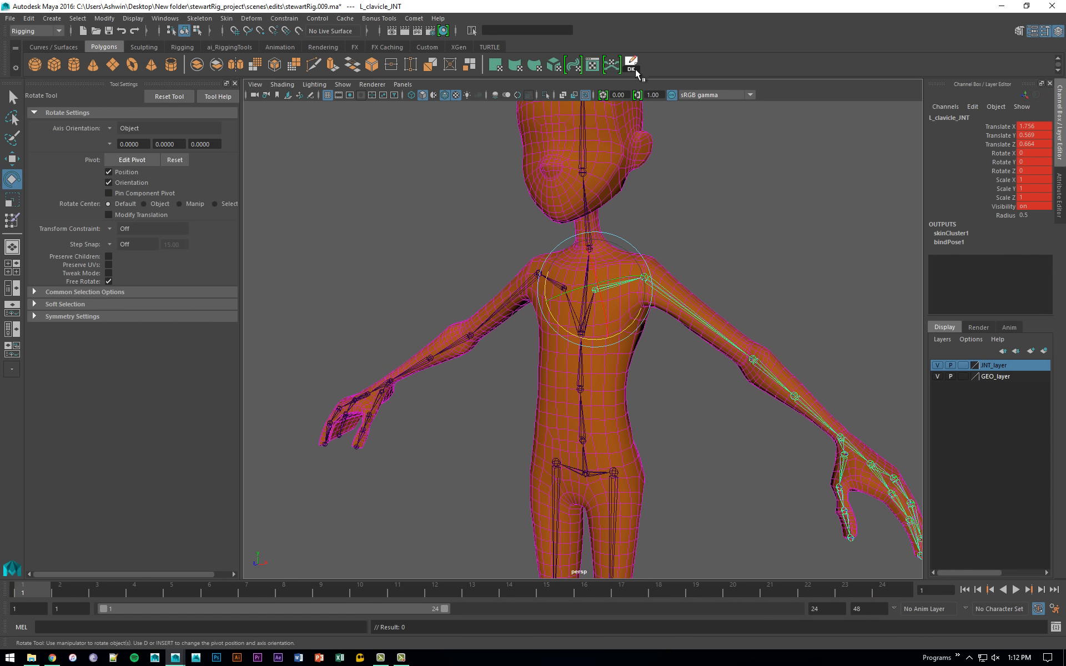
# Try a small rotation of L_clavicle_JNT, undo it, and scrub the start of the timeline to check for leftover motion.
pyautogui.moveTo(543, 284); pyautogui.dragTo(542, 284)
pyautogui.hotkey('ctrl', 'z')
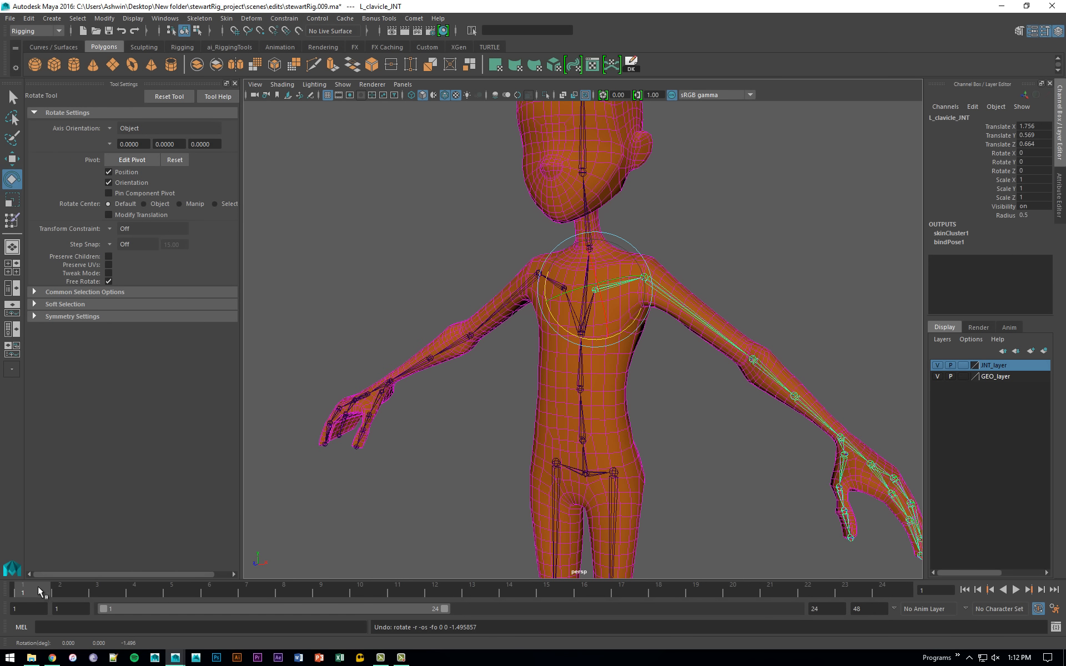
pyautogui.moveTo(38, 587); pyautogui.dragTo(16, 585)
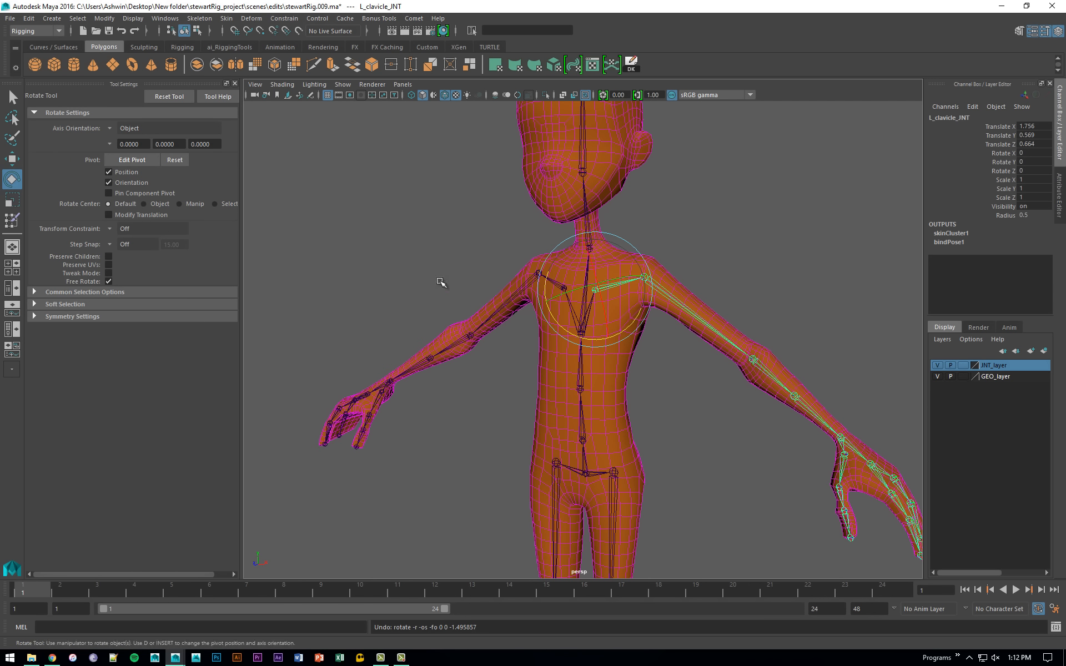
pyautogui.click(446, 269)
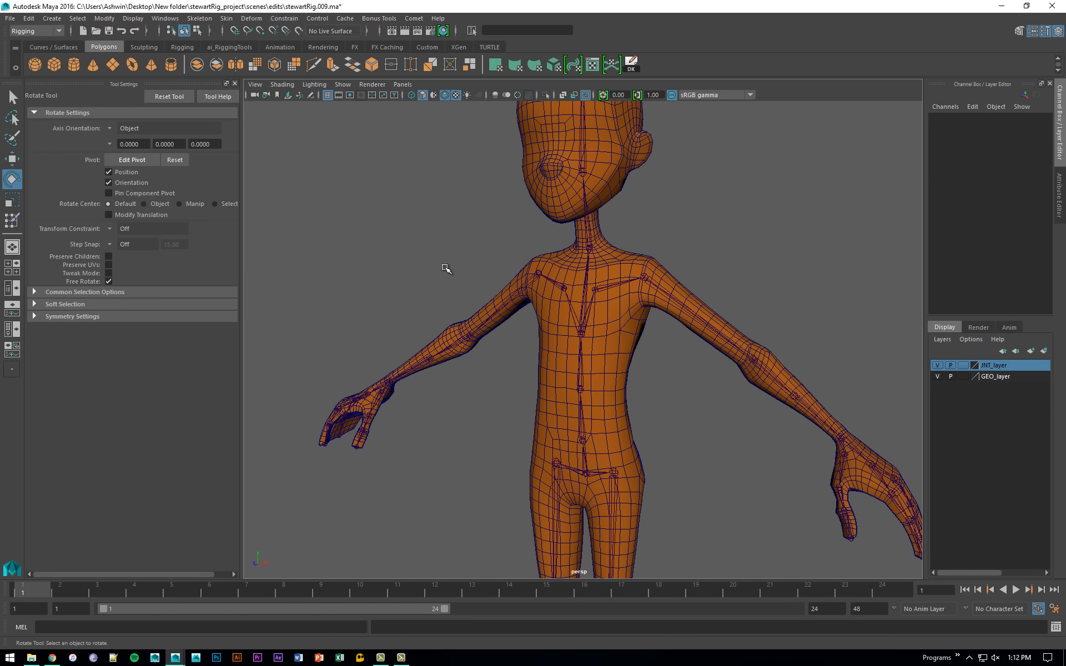